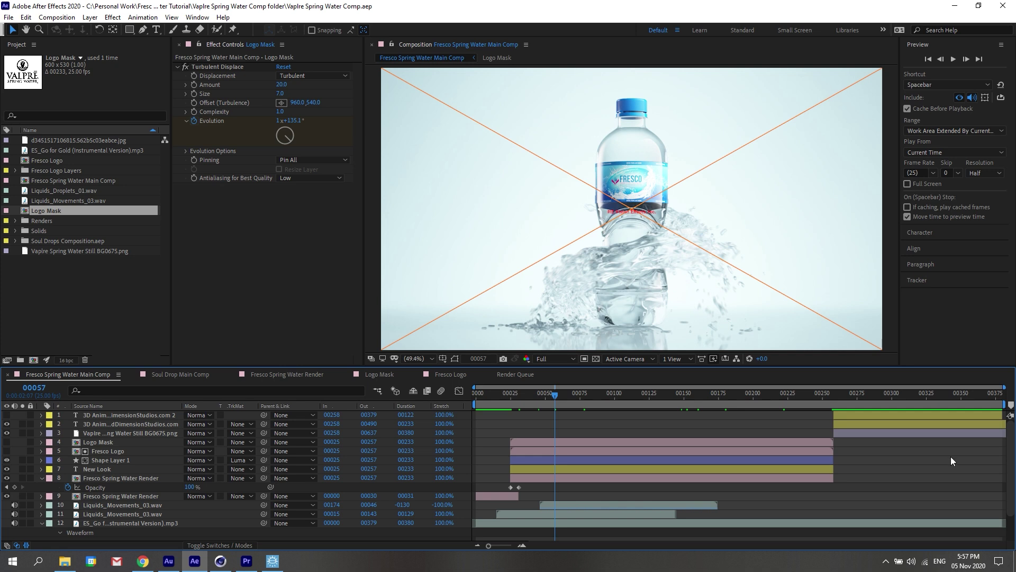
Scrub through the Fresco Spring Water Main Comp to review the water splash and label reveal animation
drag(558, 394, 655, 399)
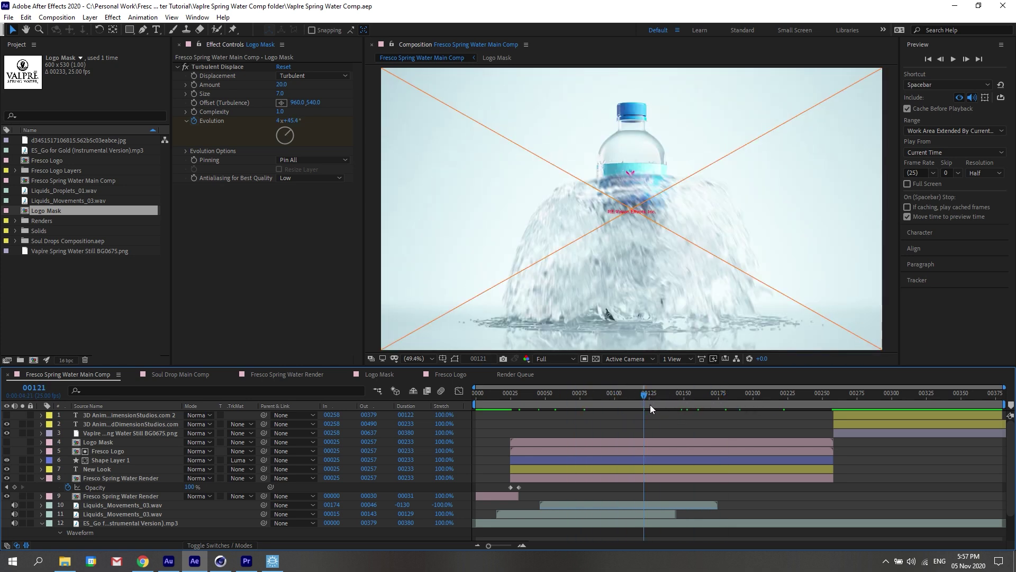
drag(735, 416, 645, 416)
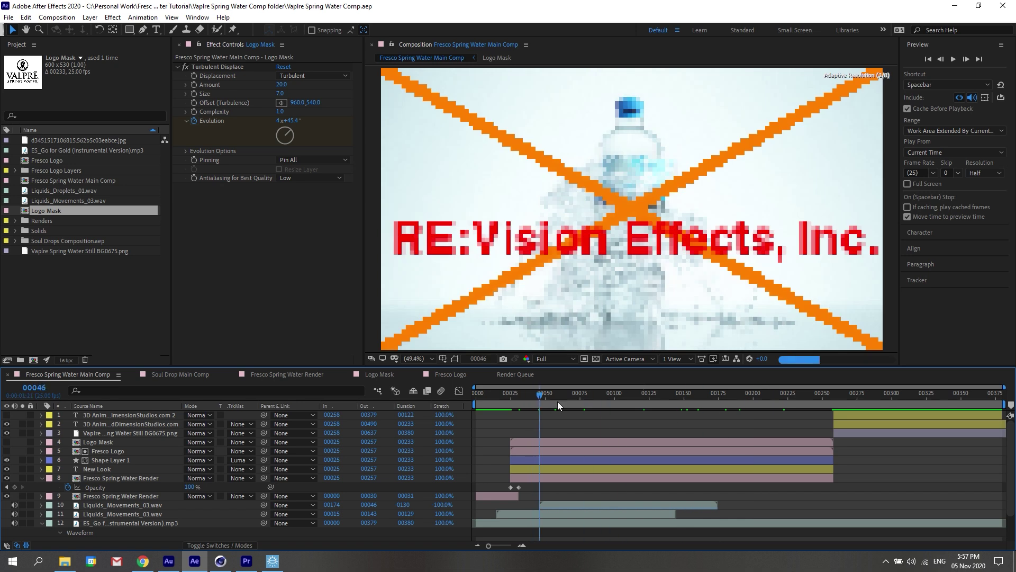
drag(784, 395, 703, 427)
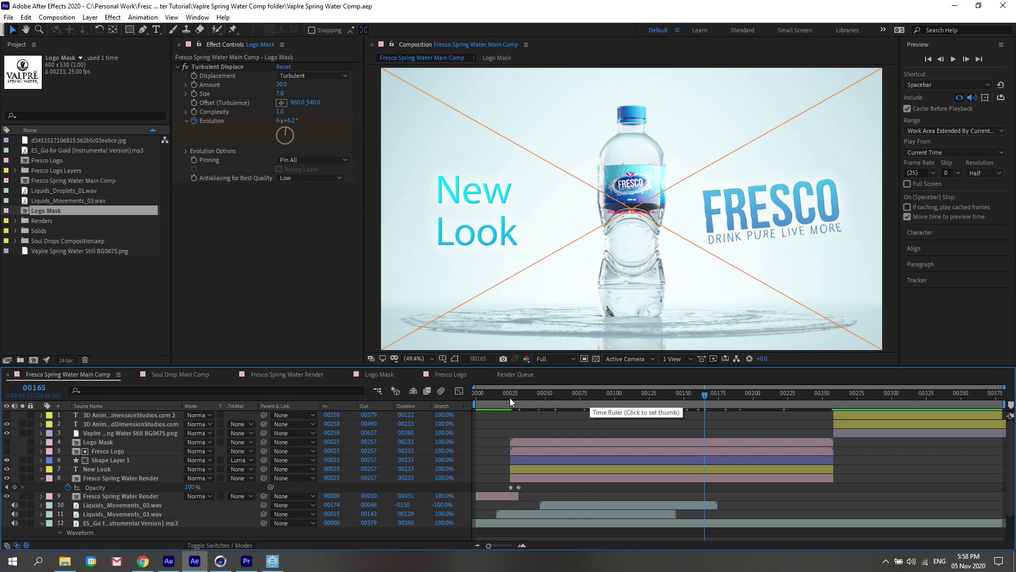
drag(511, 396, 579, 394)
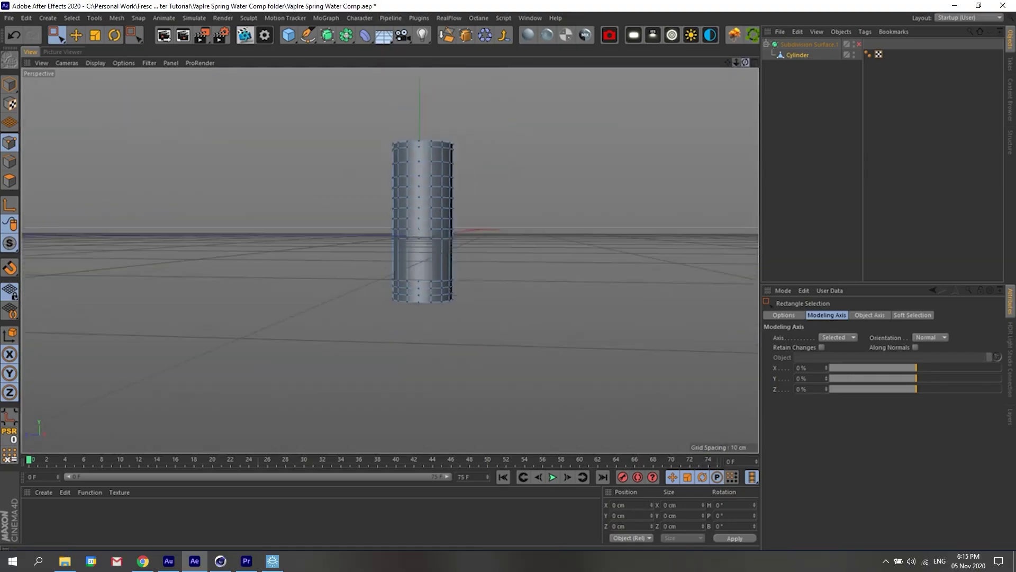
Switch to Cinema 4D, select cylinder points and frame the model against the bottle reference in the front view
drag(457, 142, 389, 158)
middle_click(578, 154)
key(F1)
key(F4)
scroll(586, 290, down, 3)
alt+middle_drag(508, 176, 586, 289)
key(e)
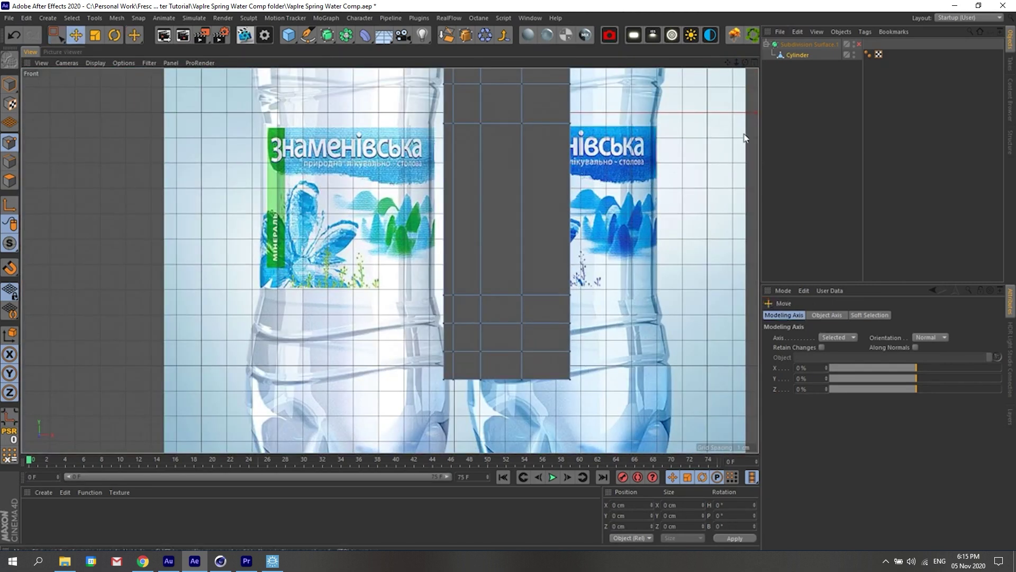
In point mode, select the cylinder's row points along its outer edge beside the reference bottle
drag(736, 62, 69, 144)
click(9, 142)
click(55, 35)
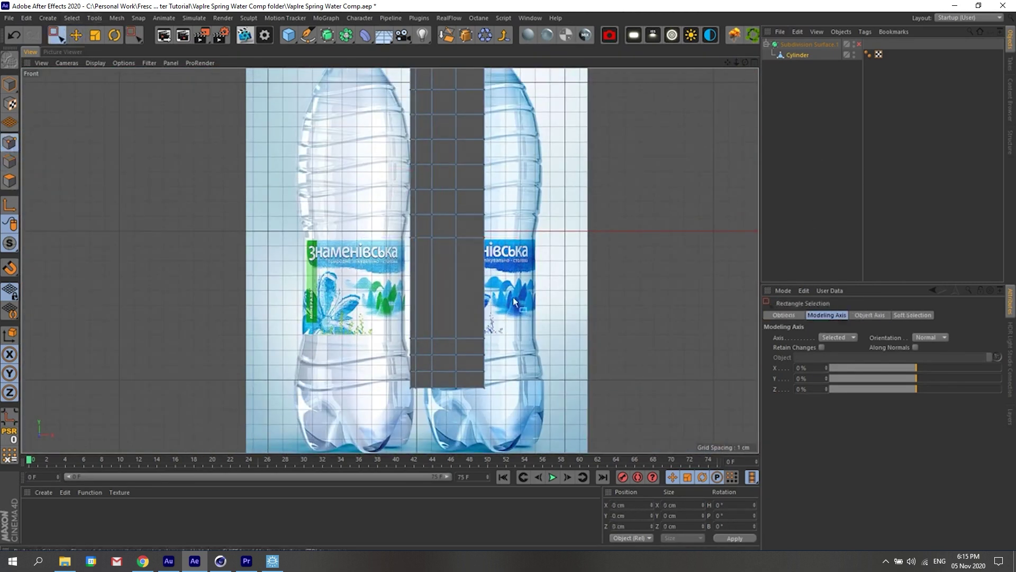
alt+middle_drag(474, 114, 482, 191)
shift+drag(374, 138, 505, 79)
alt+middle_drag(477, 158, 462, 120)
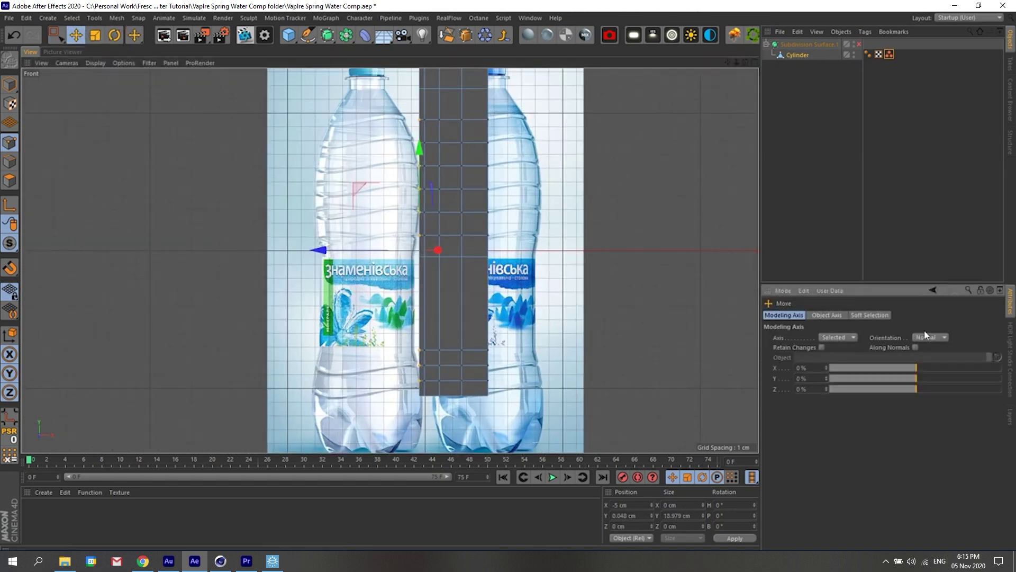
Enable Soft Selection for the selected points with a Spline falloff and a 10 cm radius
click(870, 315)
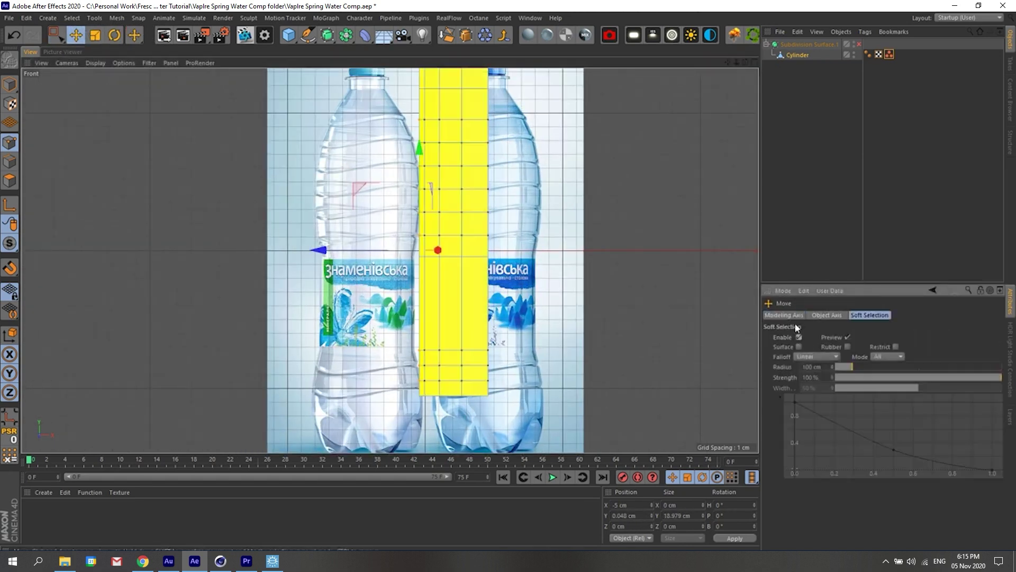
mouse_move(419, 164)
mouse_down()
mouse_move(419, 132)
mouse_move(419, 171)
mouse_up()
key(ctrl+z)
click(817, 356)
click(810, 430)
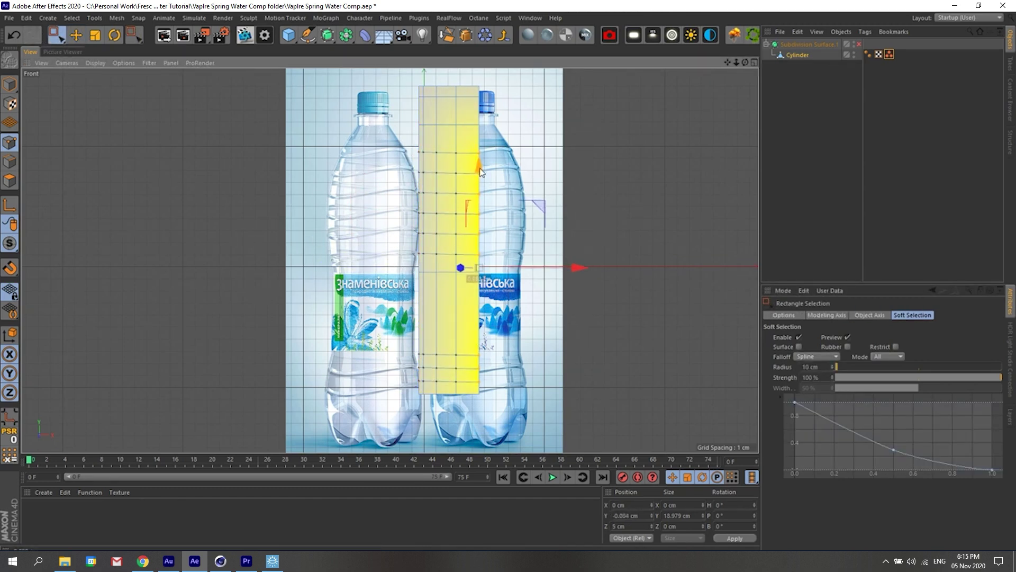
Slant the cylinder's horizontal point rows by shifting its edge points vertically with soft selection
drag(419, 380, 420, 380)
mouse_move(409, 158)
mouse_down()
mouse_move(409, 172)
mouse_move(418, 169)
mouse_up()
key(ctrl+z)
drag(484, 142, 475, 388)
drag(446, 148, 437, 189)
click(442, 382)
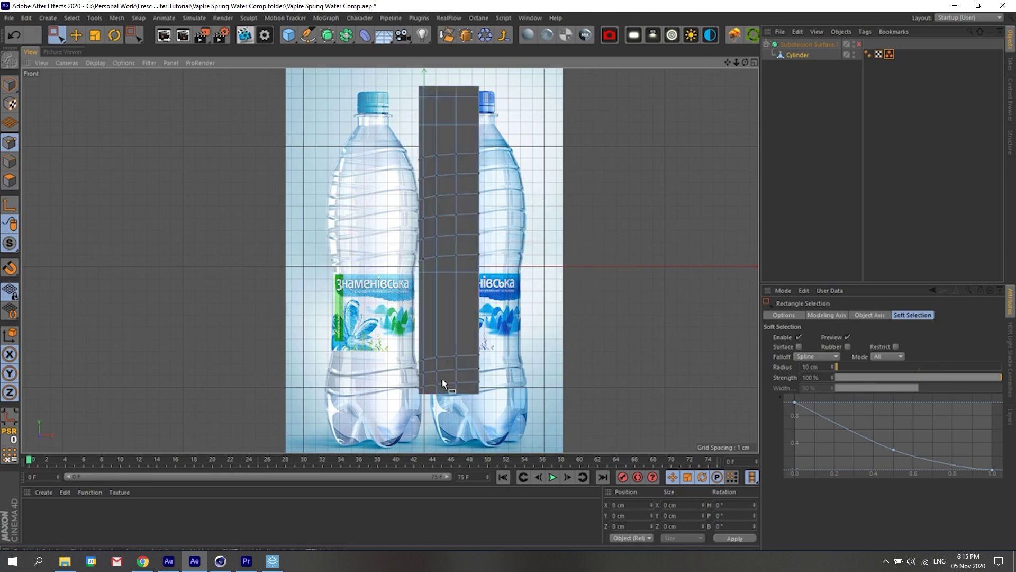
Shift the inner column of points vertically to bend the slanted rows into a zigzag
drag(437, 375, 433, 378)
drag(436, 175, 436, 183)
drag(413, 151, 424, 395)
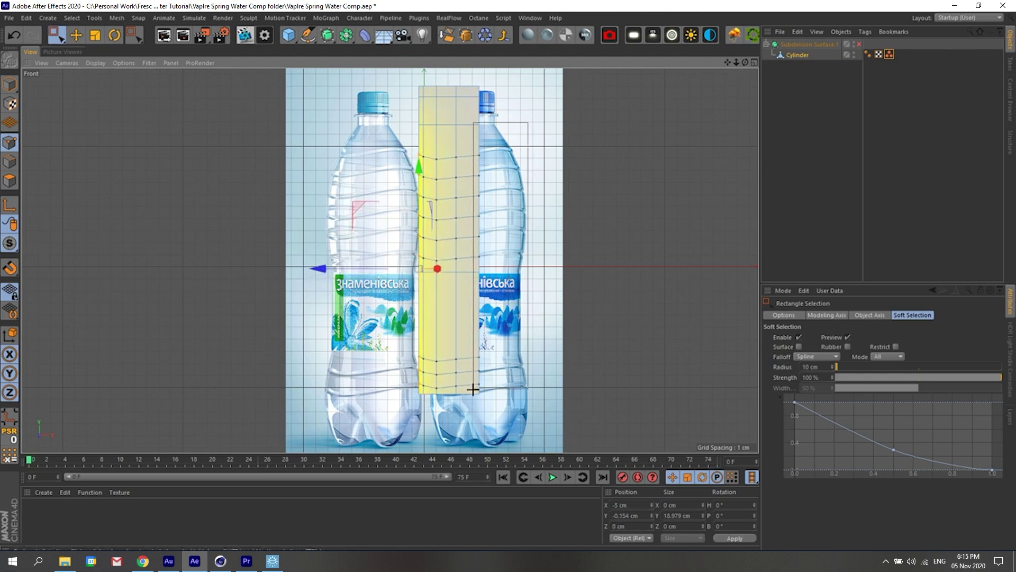
Mirror the quarter section into a full cylinder with nested Symmetry generators and make the result editable
click(858, 45)
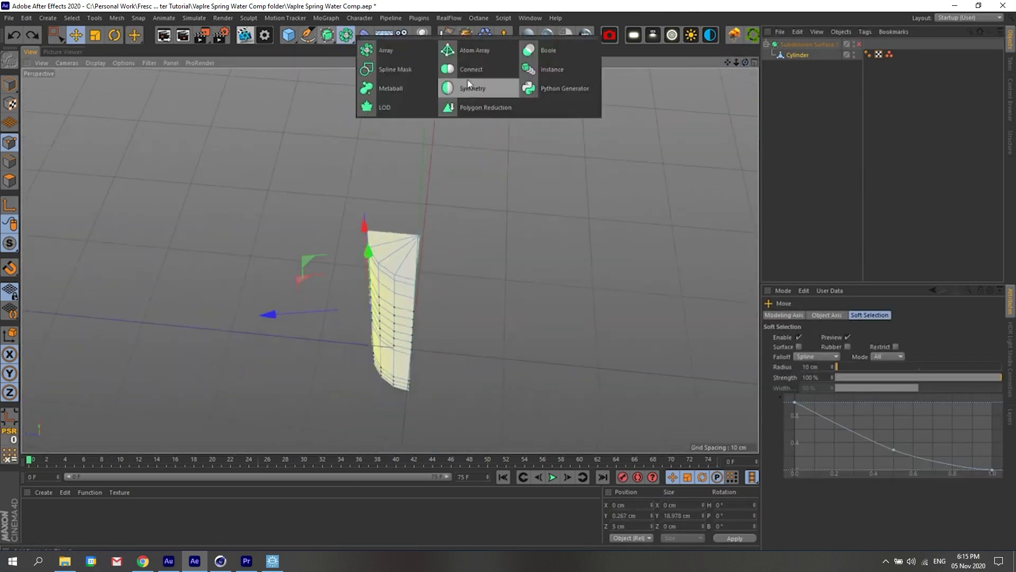
click(466, 79)
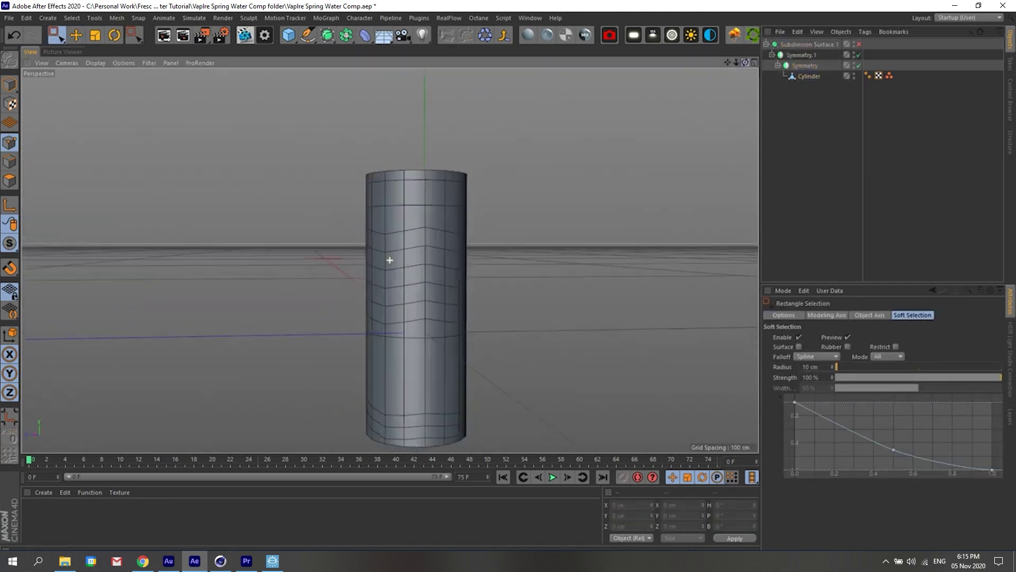
scroll(409, 415, up, 3)
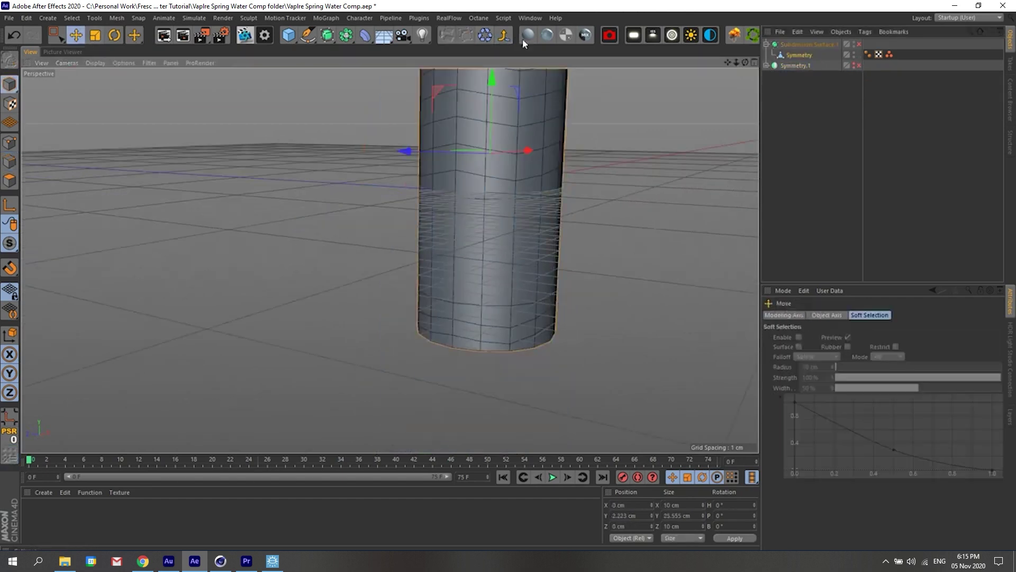
key(c)
Turn the zigzag edge loops into grooves and remove the cylinder's end caps
click(8, 162)
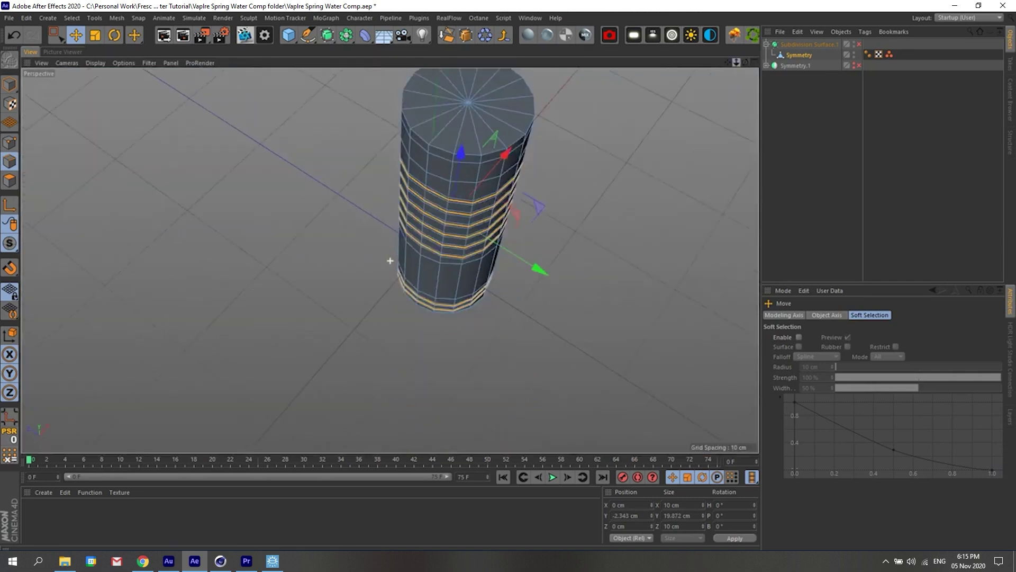
click(54, 35)
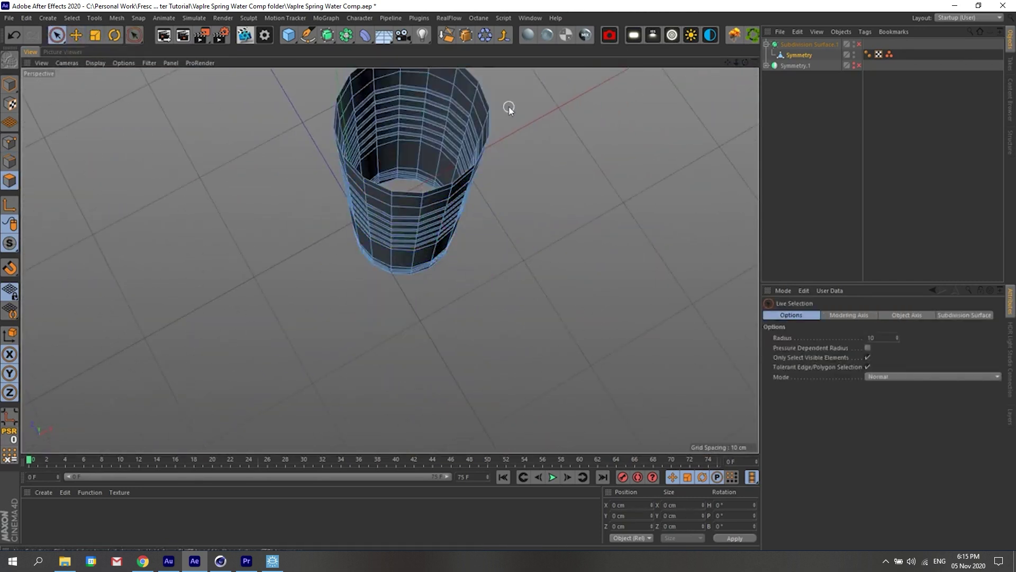
drag(745, 62, 728, 8)
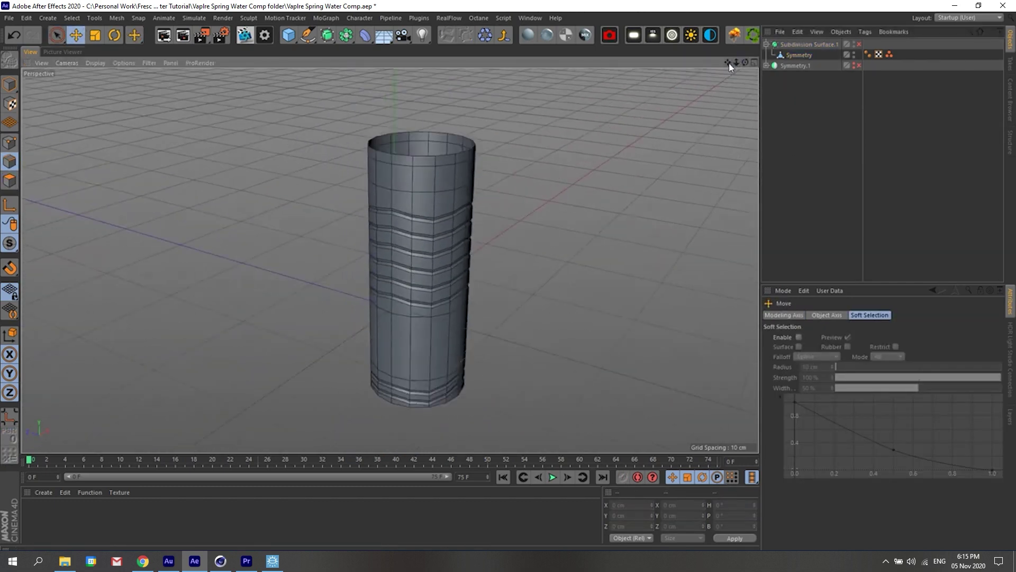
Select the two edge loops bounding the label area and turn on X-Ray for the Symmetry object
click(800, 55)
key(F4)
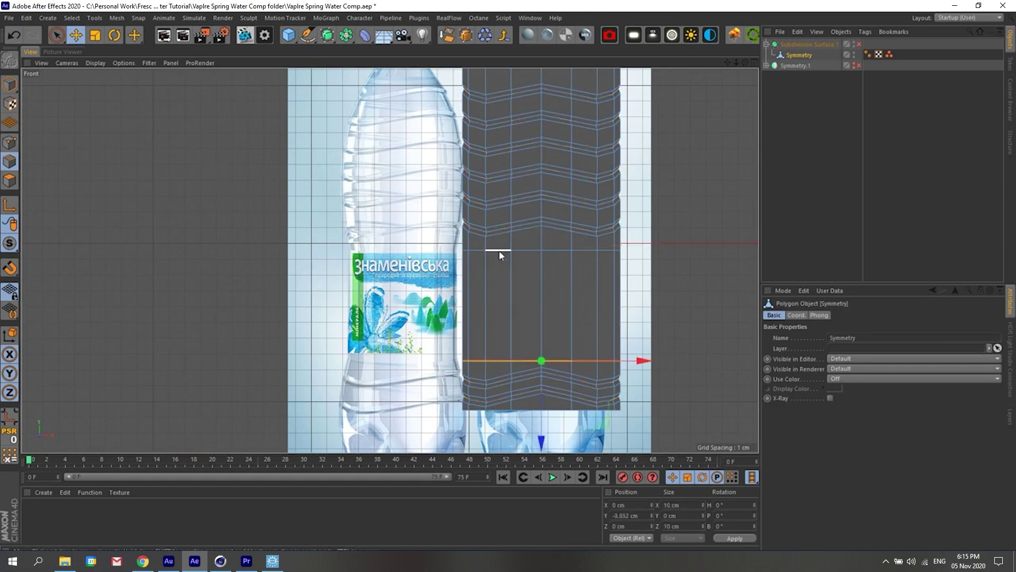
click(830, 399)
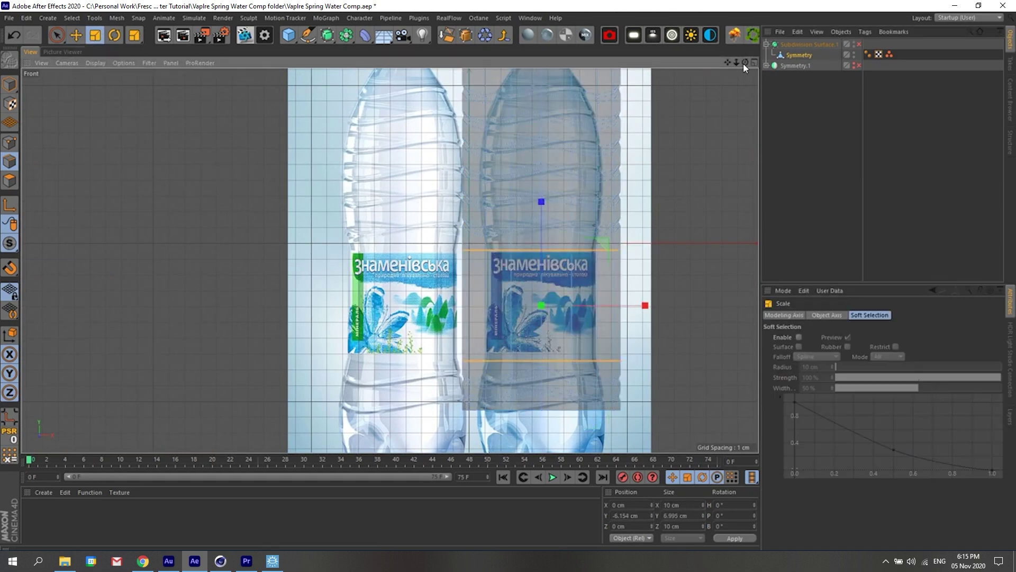
drag(728, 62, 736, 62)
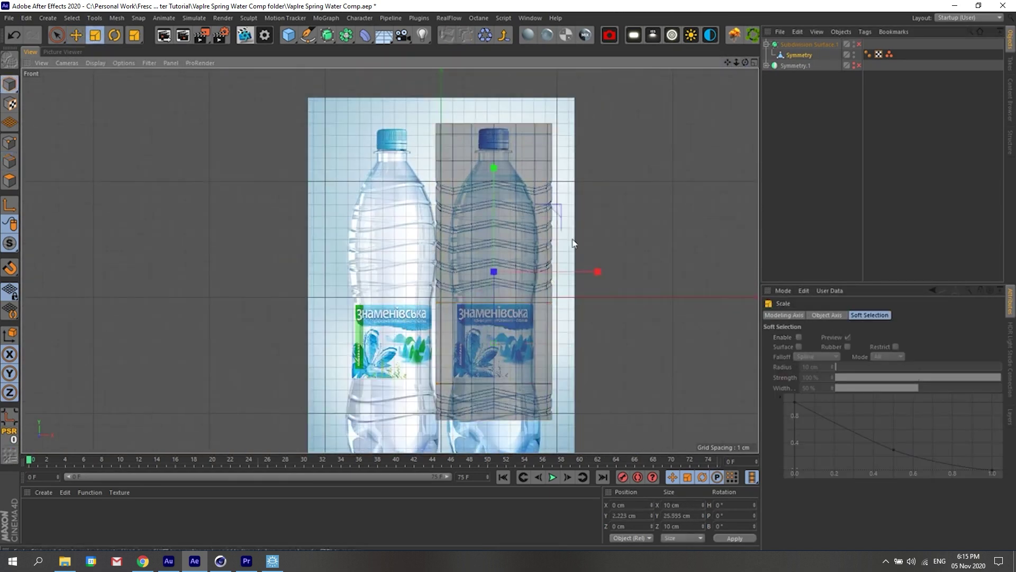
Scale the whole cylinder to about 7.88 cm in X and Z to approach the reference bottle's width
click(756, 63)
drag(612, 166, 554, 221)
drag(579, 197, 586, 191)
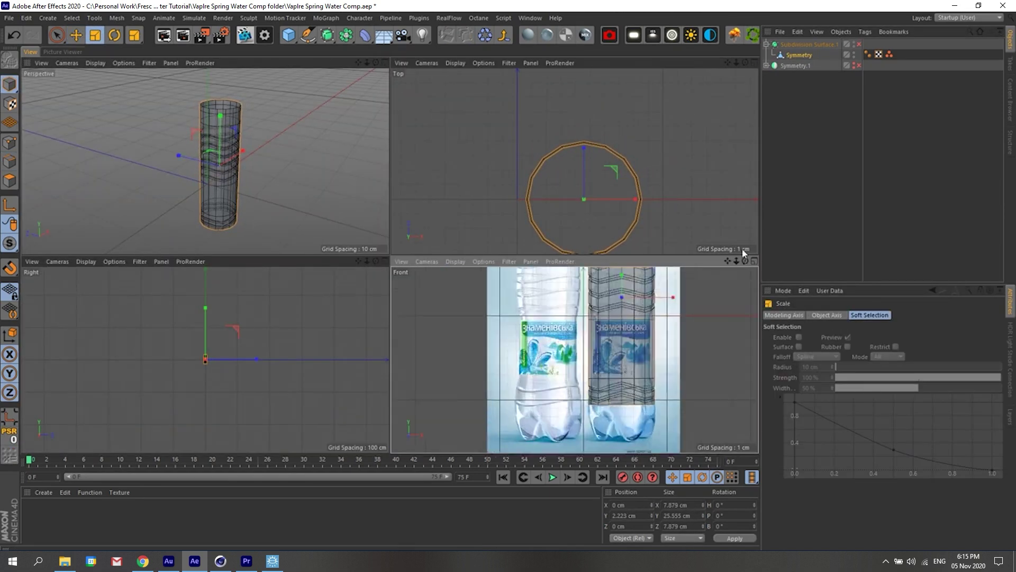
Enable Soft Selection on the label edge loops with a Linear falloff and a 10 cm radius
click(753, 260)
click(799, 337)
click(816, 357)
click(806, 366)
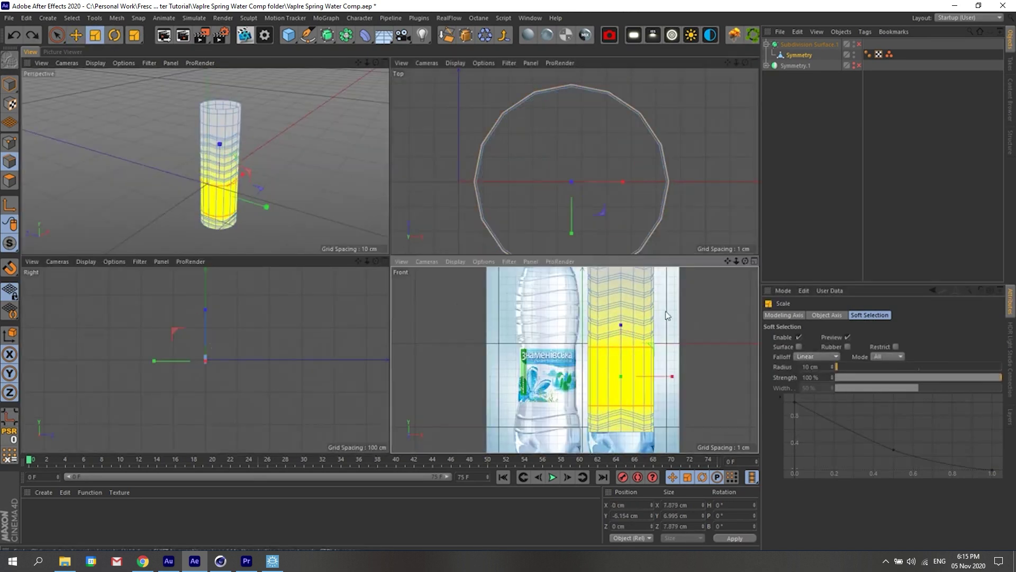
Inspect the selected edge loop above the label area, then set the Scale tool's soft selection falloff to Dome
click(810, 56)
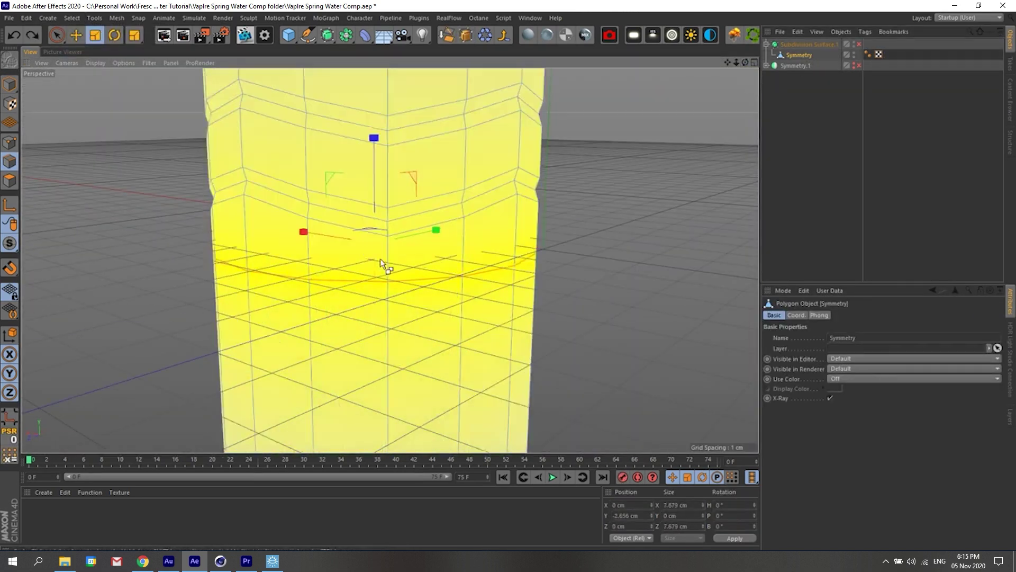
click(72, 18)
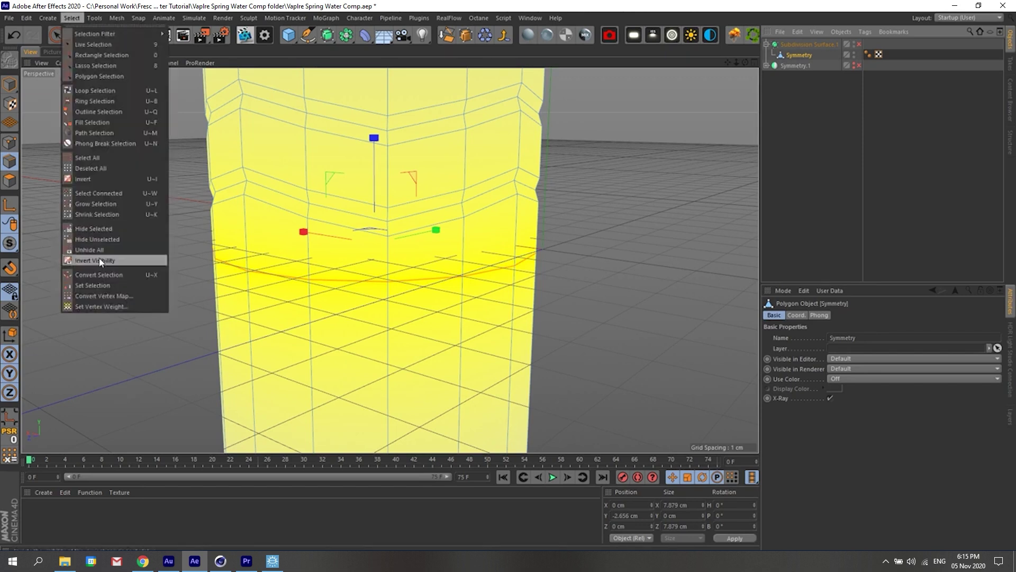
alt+drag(144, 137, 143, 113)
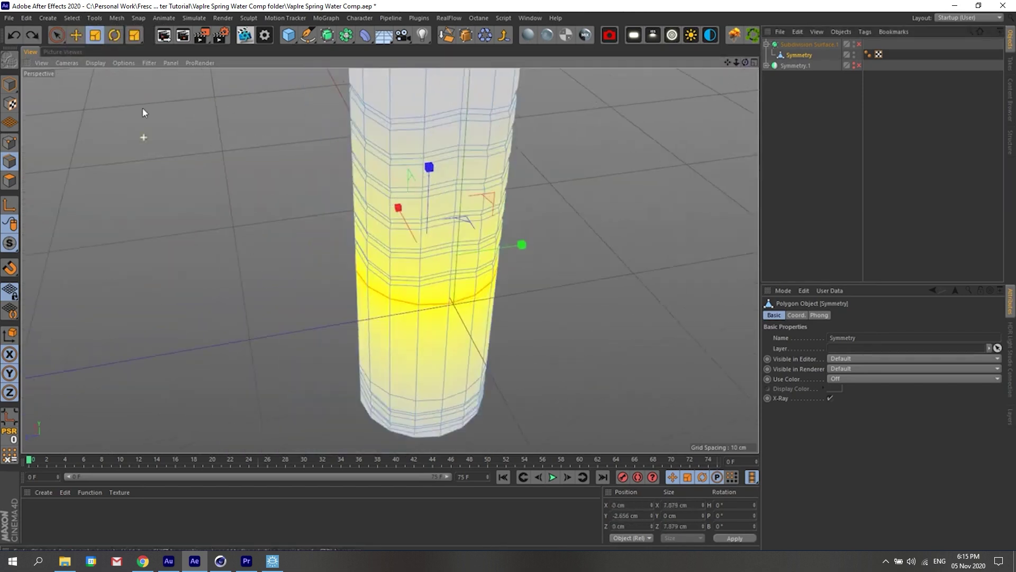
key(t)
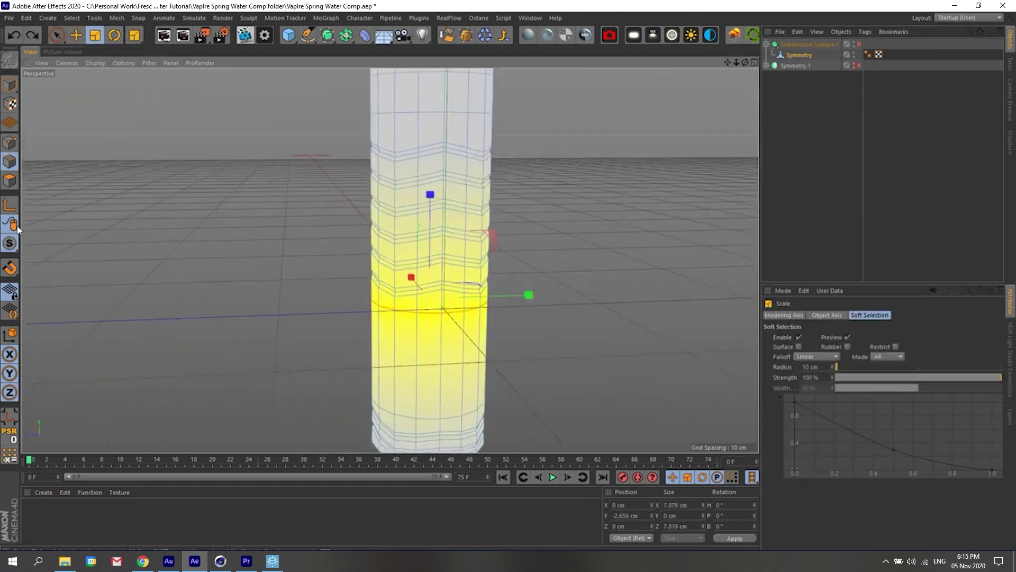
click(817, 356)
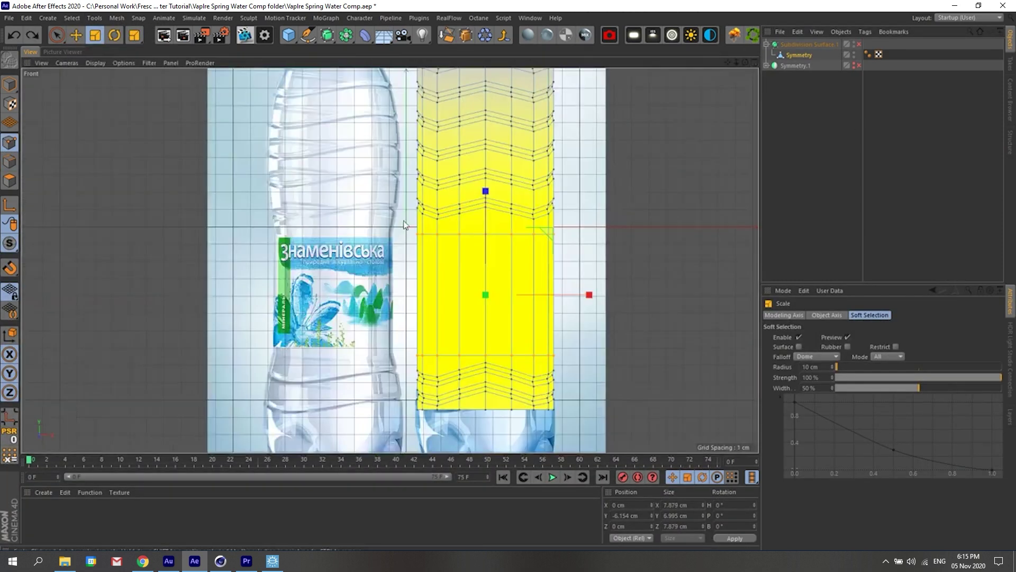
Scale the bottle's bottom edge loop to about 8.16 cm across using a 3 cm Spline soft selection
middle_click(424, 379)
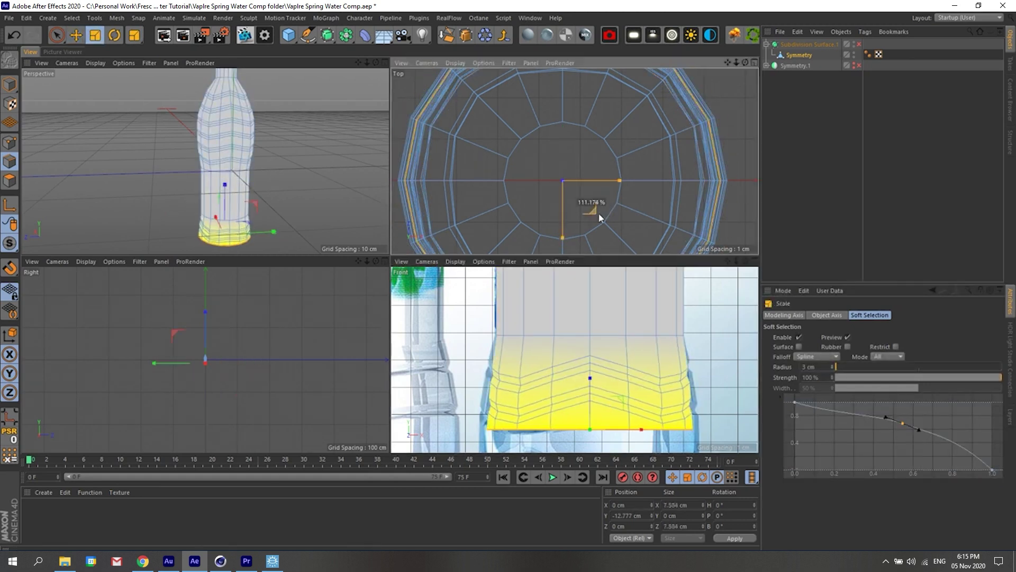
drag(596, 211, 591, 219)
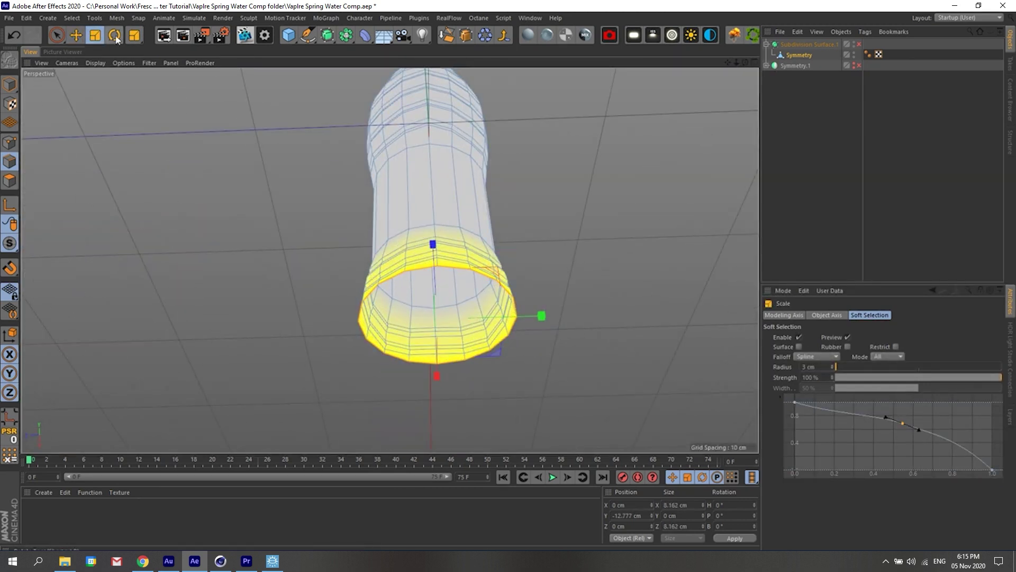
key(e)
key(d)
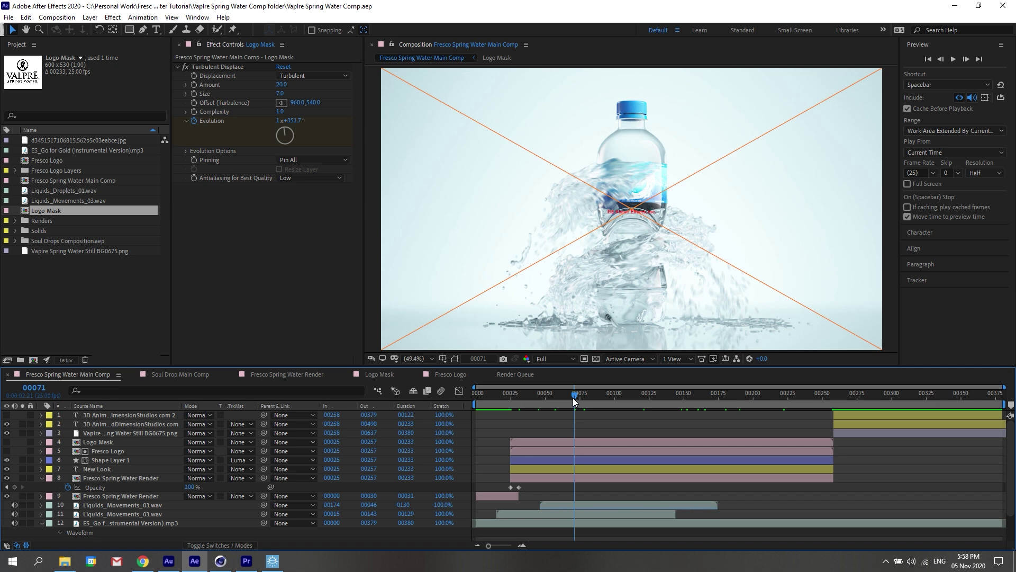
Switch back to After Effects and preview the splash in the main composition through frame 135
key(space)
click(583, 408)
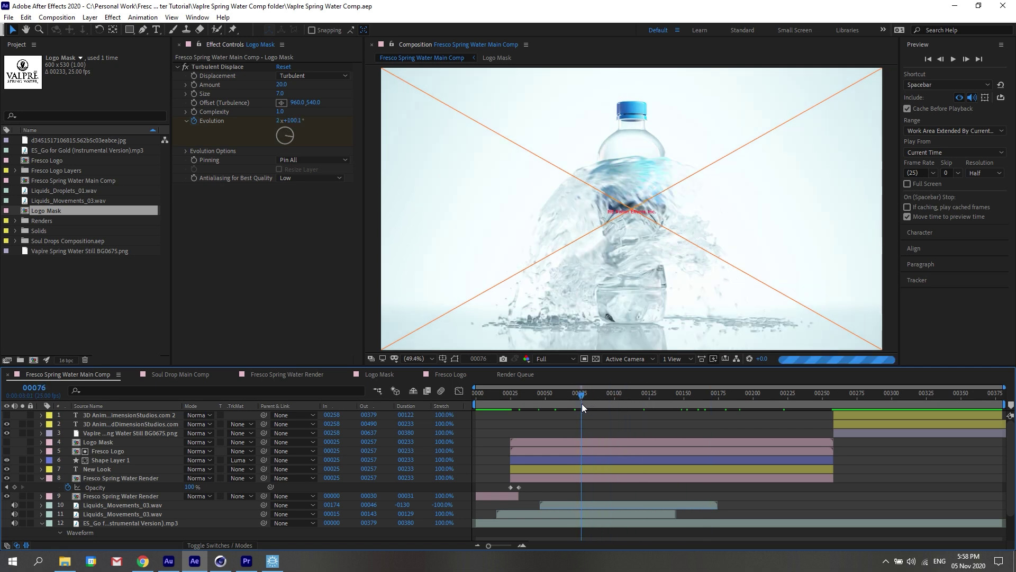
key(space)
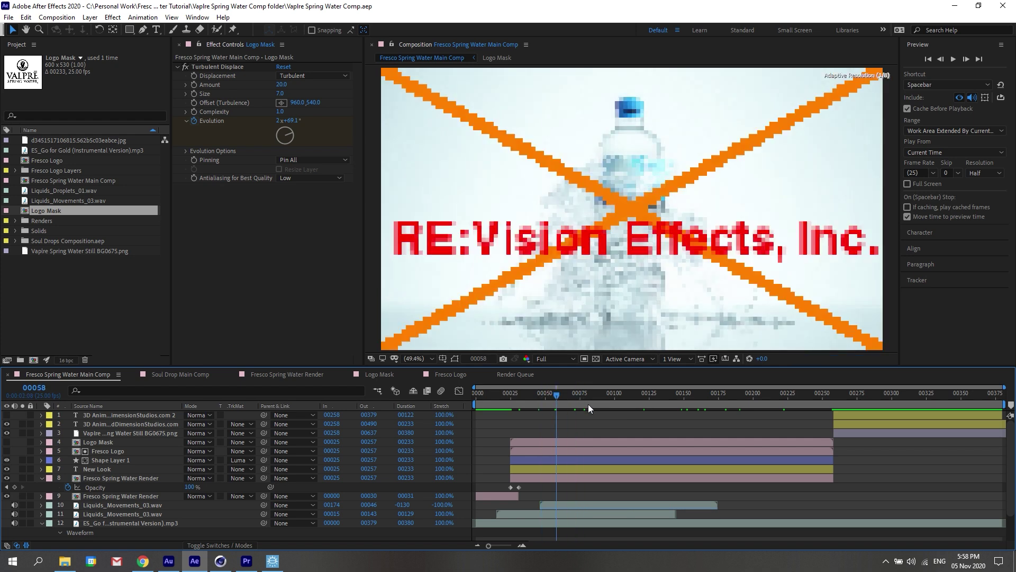
drag(623, 398, 662, 396)
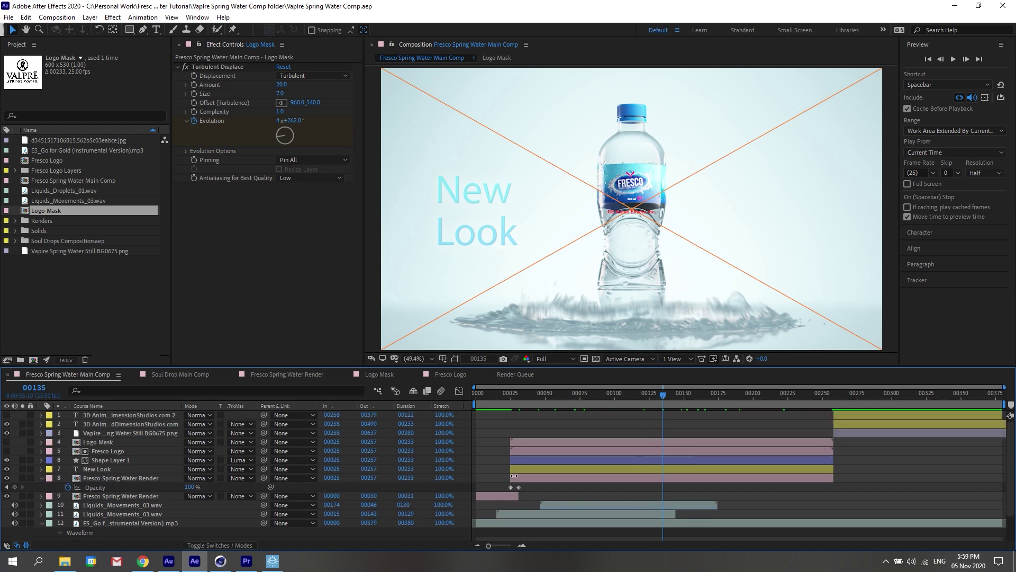
Show the Fresco Spring Water Render layer's effects, open its precomp and select the A[0000-0370] image sequence
click(112, 477)
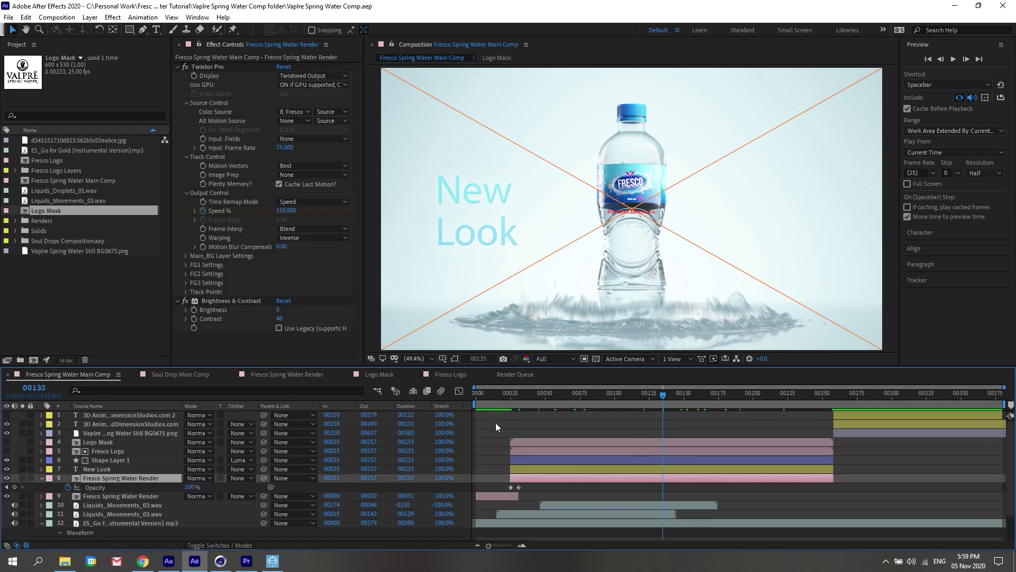
double_click(636, 475)
click(140, 422)
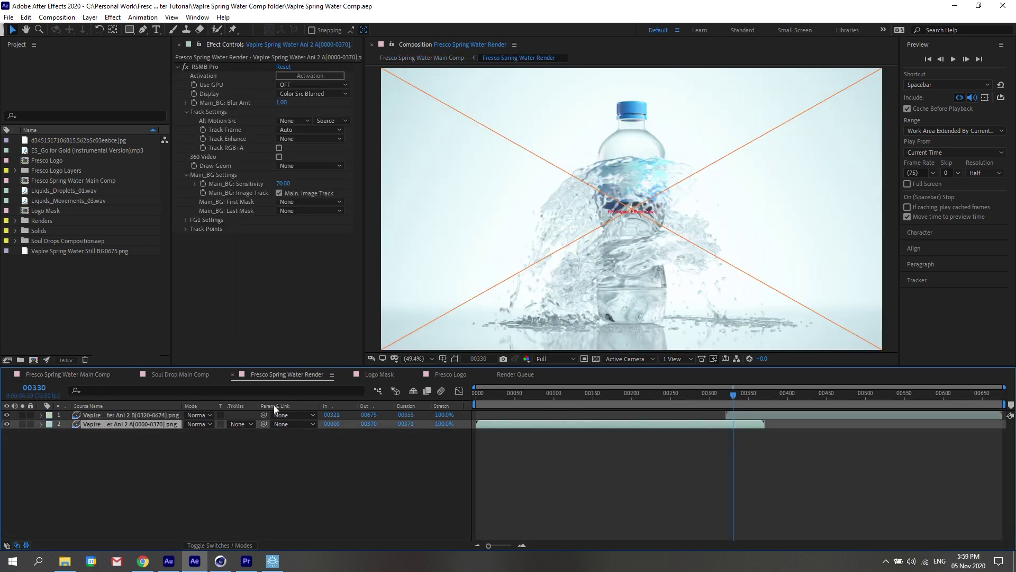
Reveal the layer switches, disable the effects on the A[0000-0370] image sequence and scrub the precomp to frame 217
click(249, 544)
click(212, 424)
click(213, 423)
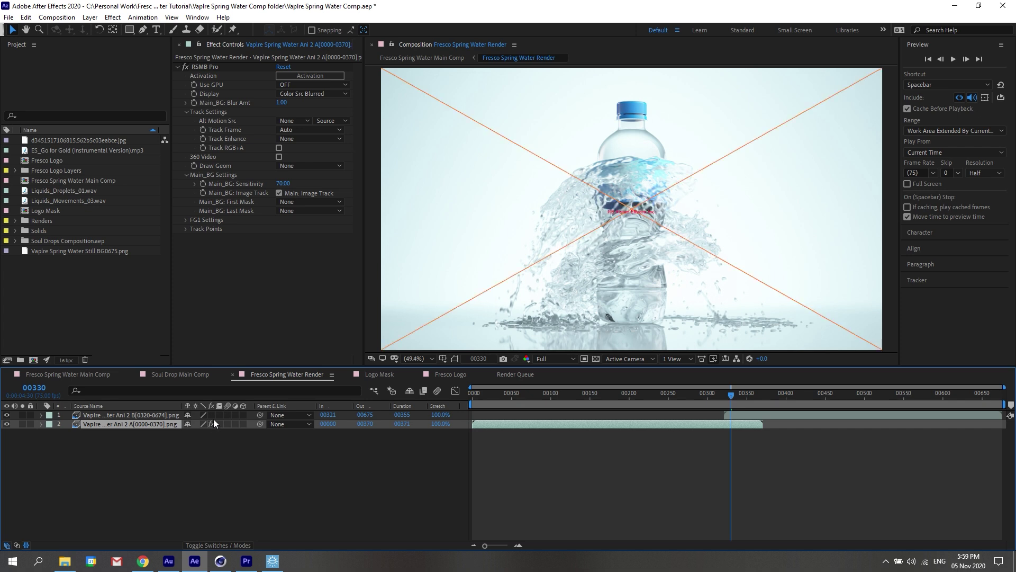
click(212, 423)
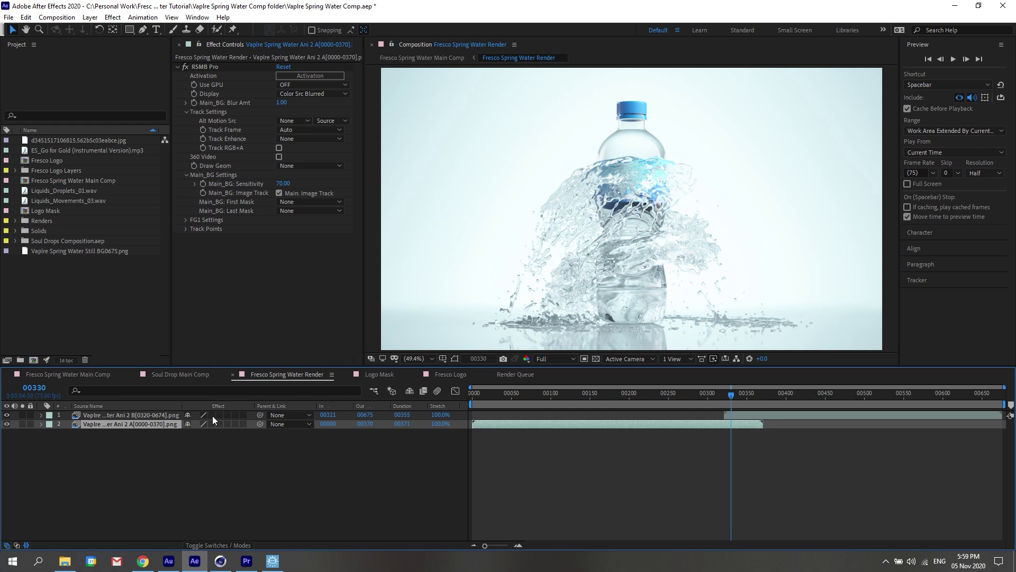
drag(729, 402, 642, 405)
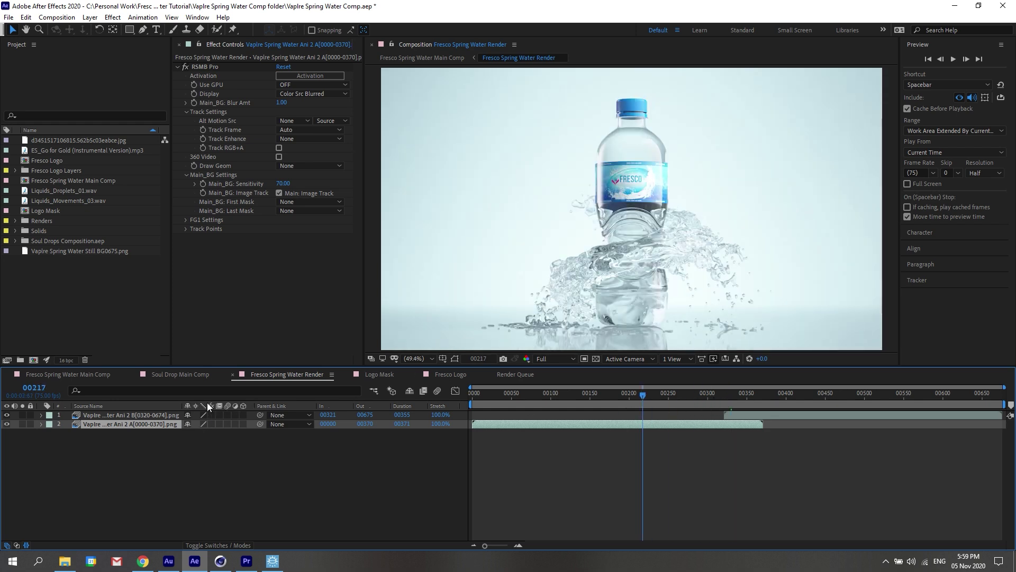
Return to Fresco Spring Water Main Comp and toggle the render layer's Twixtor Pro effect off and back on
click(194, 376)
click(86, 374)
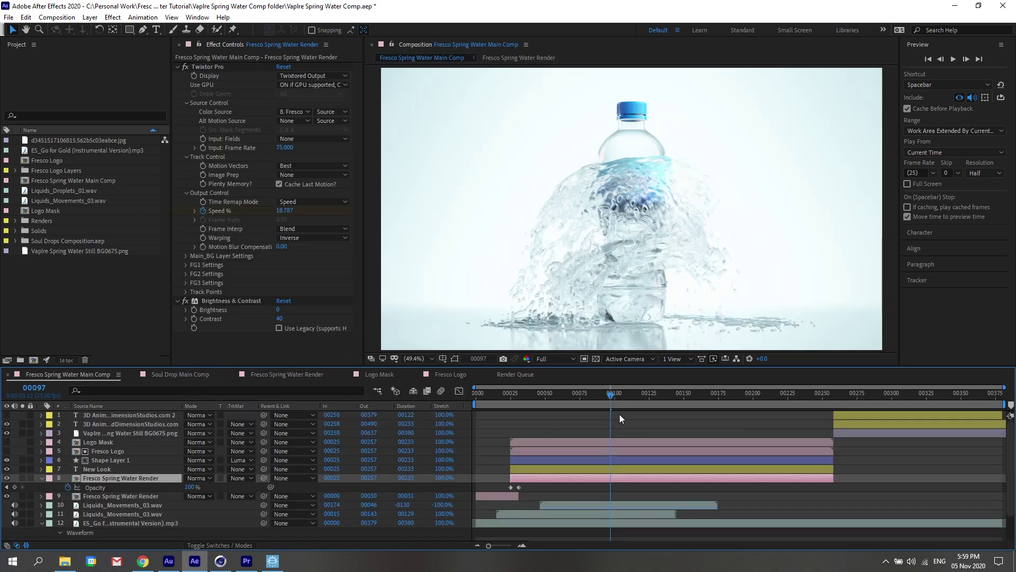
click(185, 66)
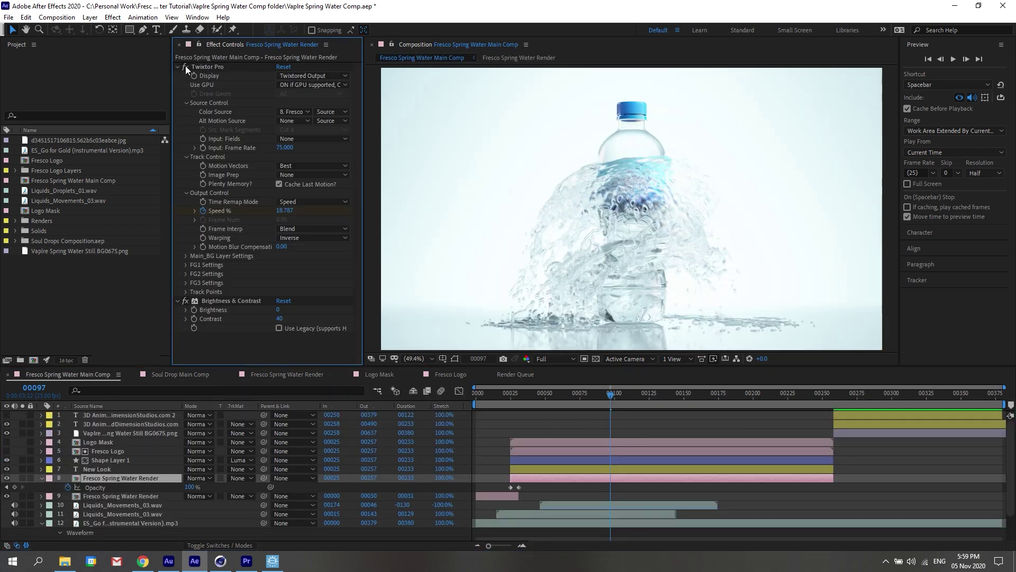
click(185, 66)
Preview the main composition from frame 25, then scrub through the splash to the logo and text at frame 192
click(601, 398)
drag(601, 399, 513, 395)
click(571, 426)
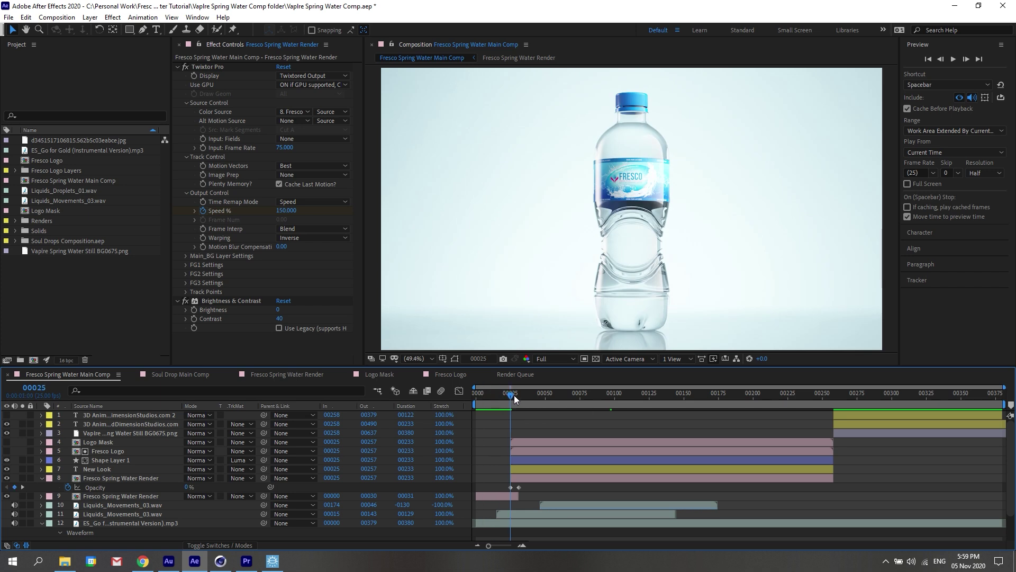
click(954, 59)
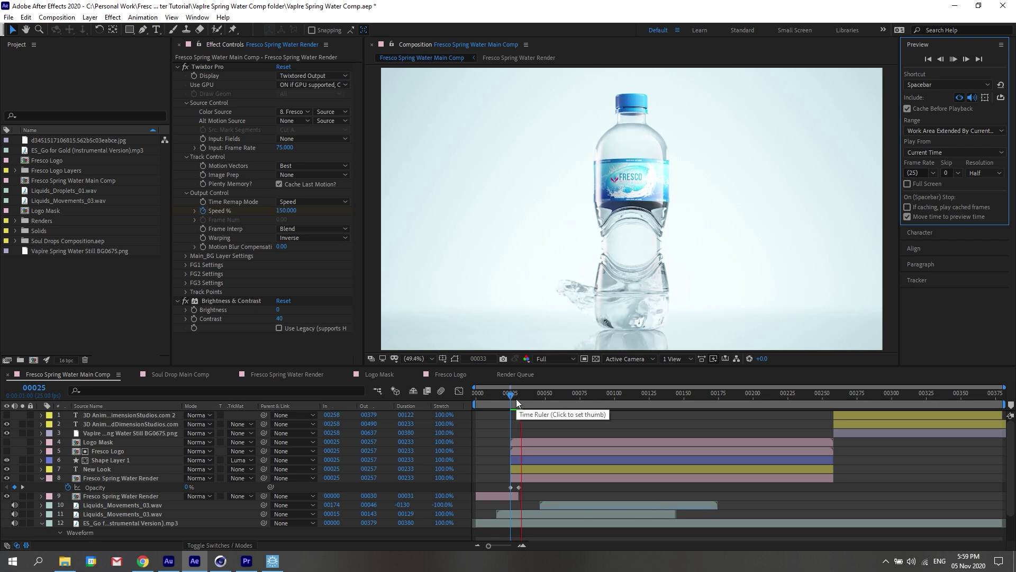
key(space)
drag(516, 399, 715, 403)
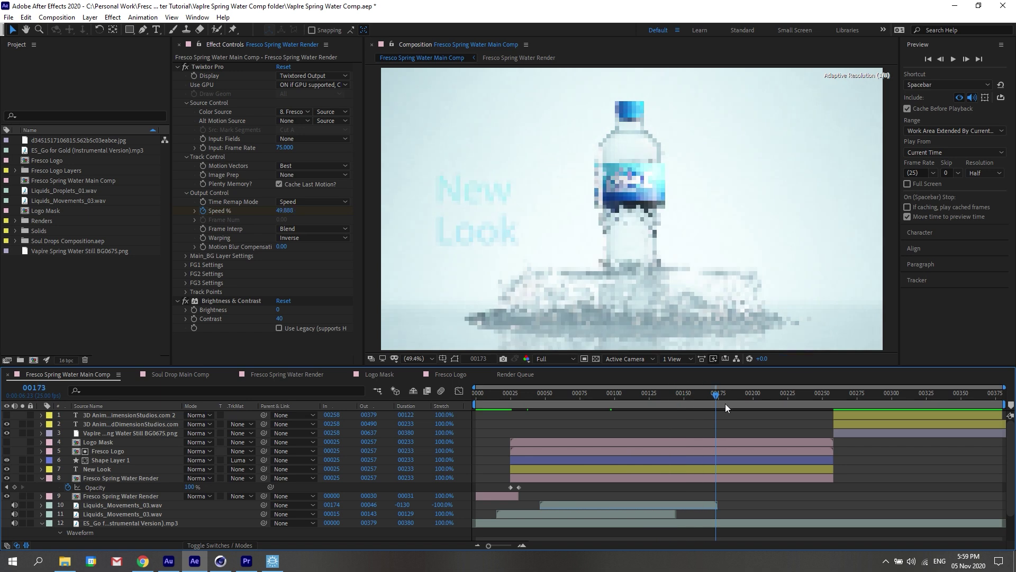
drag(635, 404, 737, 412)
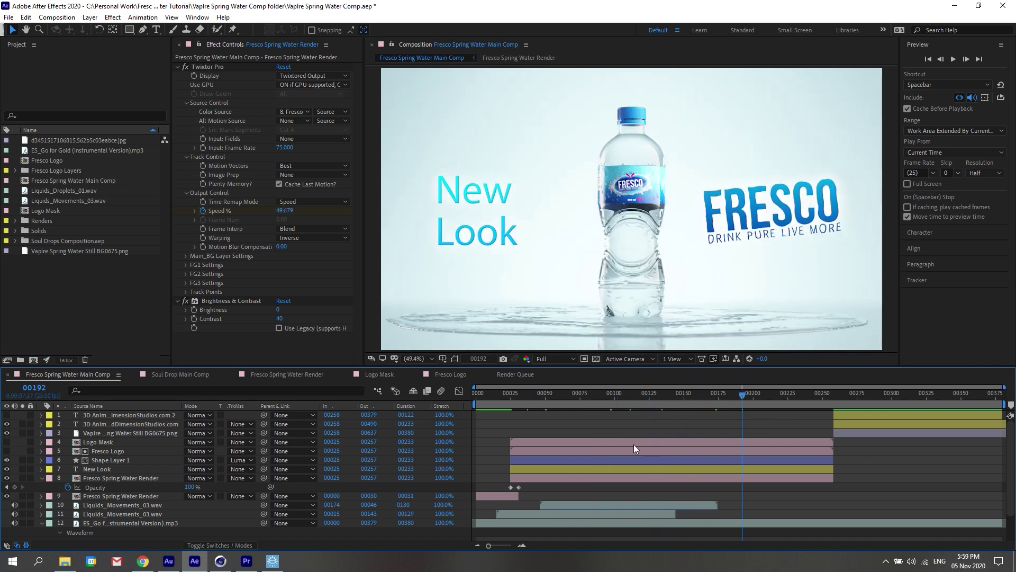
Collapse and hide the Fresco Spring Water Render layer directly below New Look, then scrub to frame 170
click(617, 459)
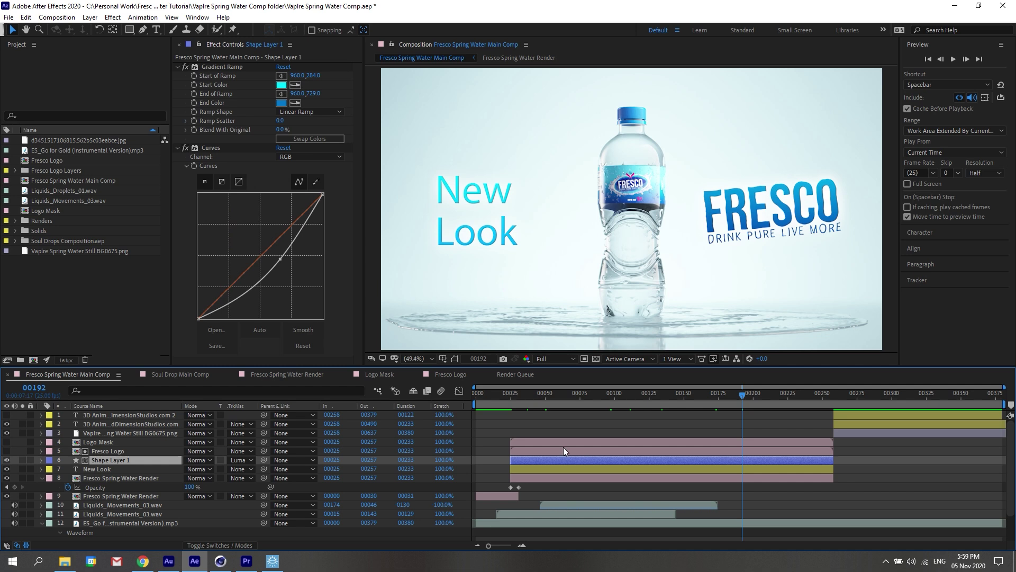
click(50, 478)
click(42, 478)
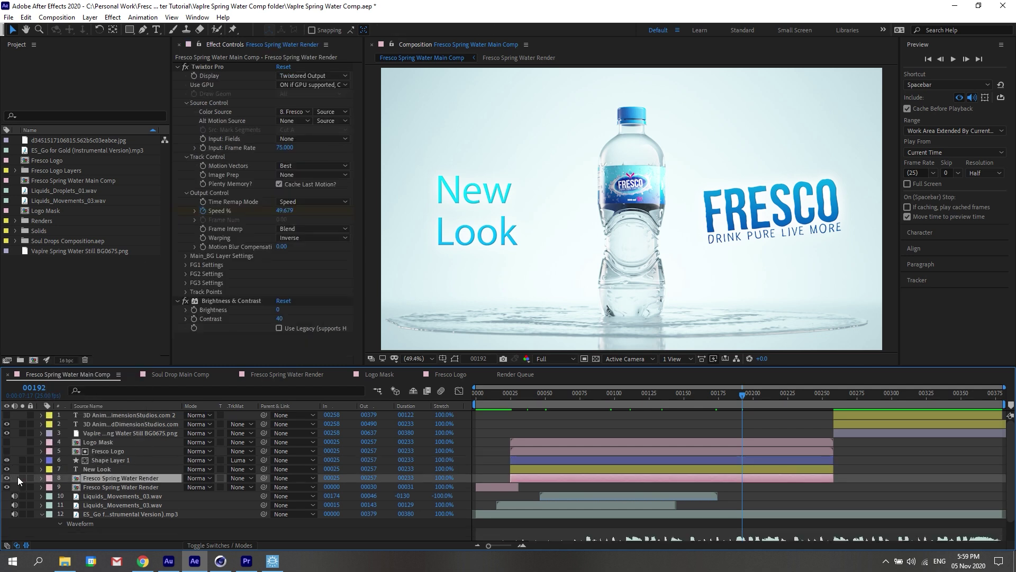
click(7, 478)
drag(770, 392, 711, 441)
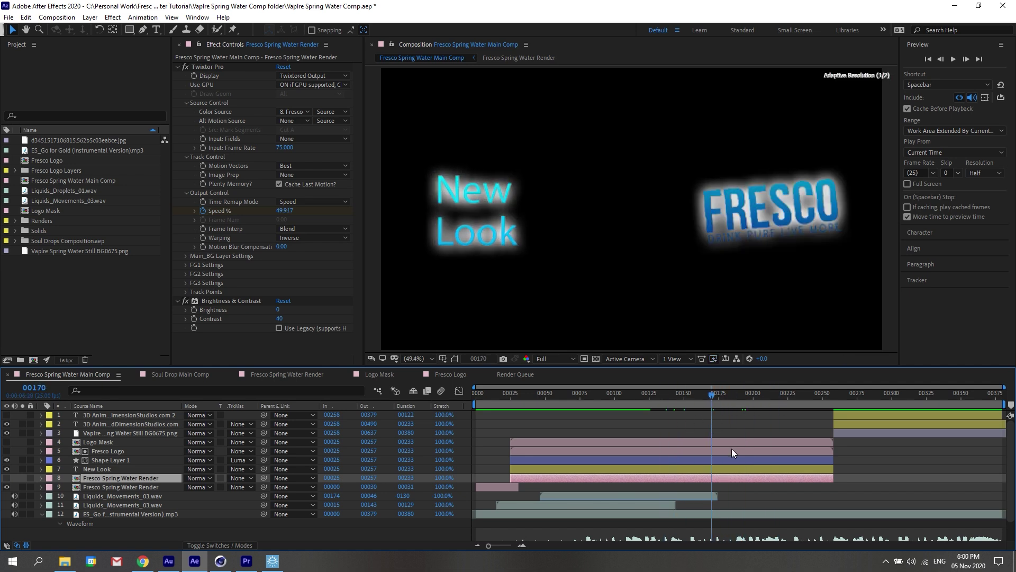
Set Shape Layer 1's track matte to No Track Matte
click(731, 449)
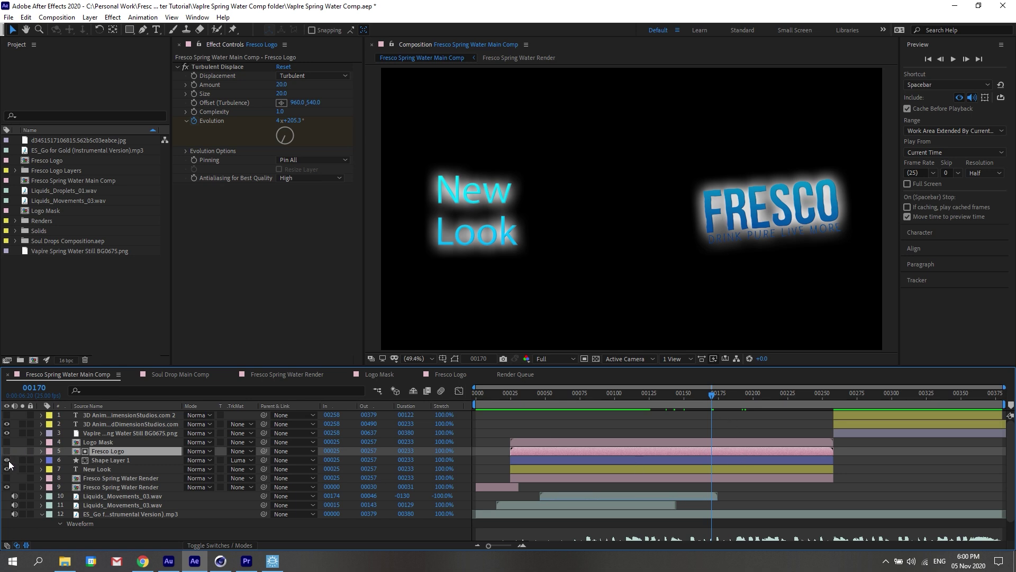
click(136, 460)
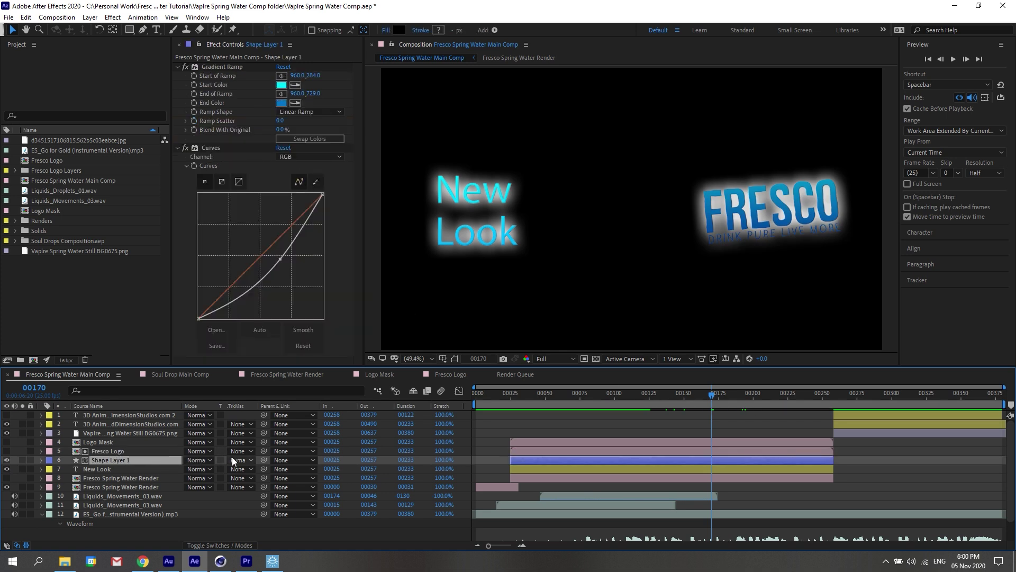
click(23, 460)
click(23, 460)
click(103, 451)
click(238, 460)
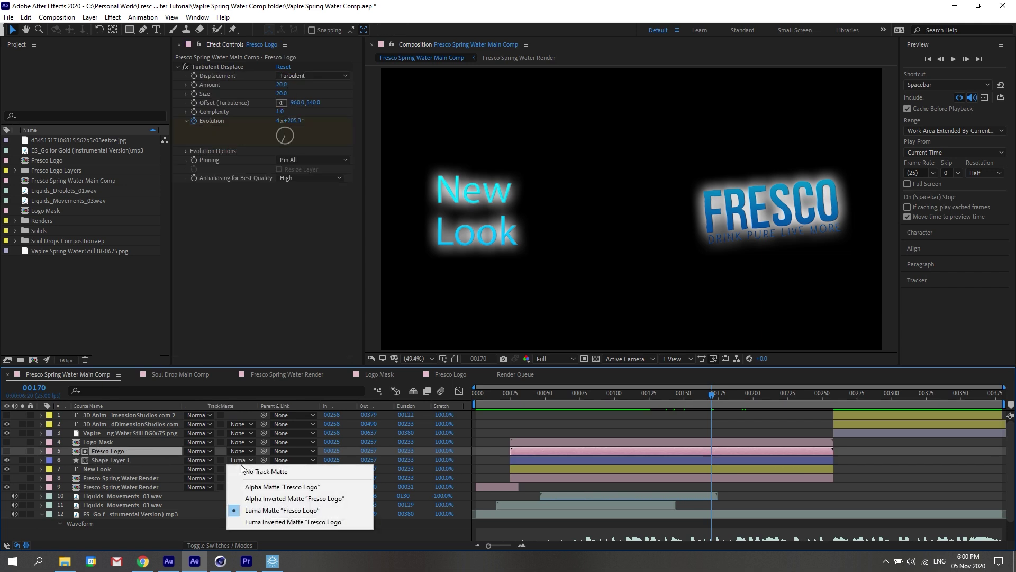
click(244, 470)
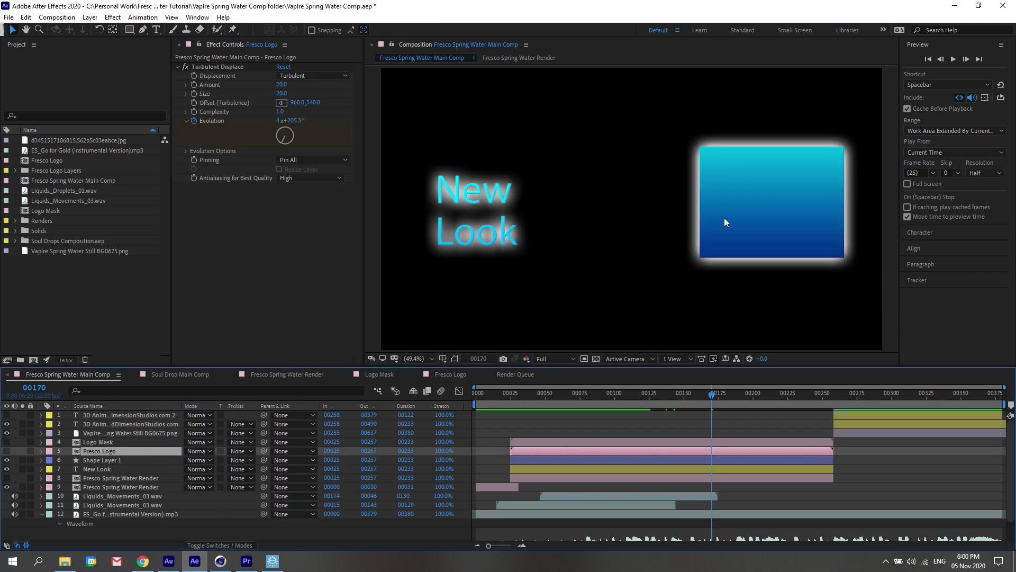
Make the Fresco Logo layer visible and review its Turbulent Displace distortion by scrubbing to frame 217
click(106, 442)
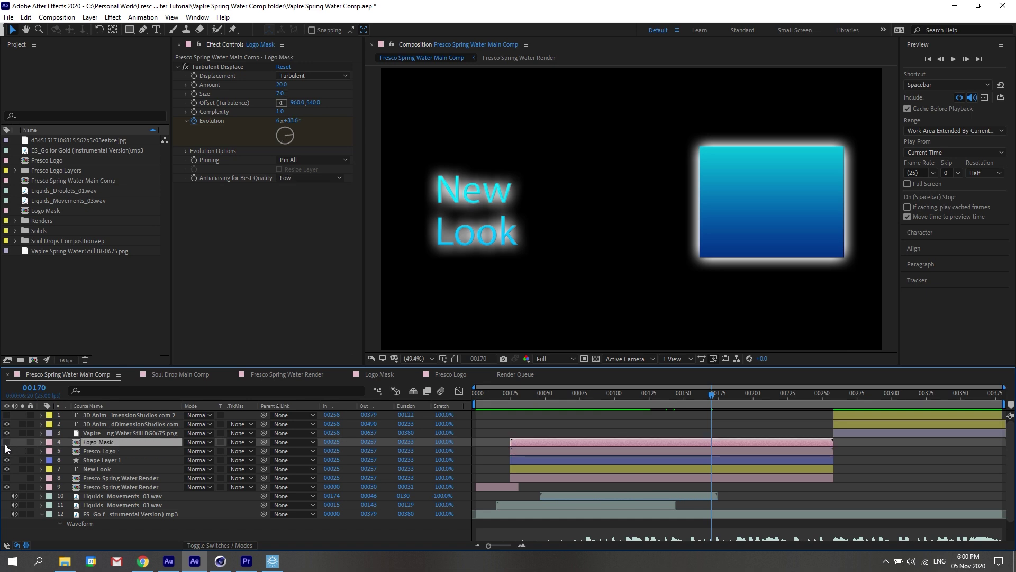
click(8, 451)
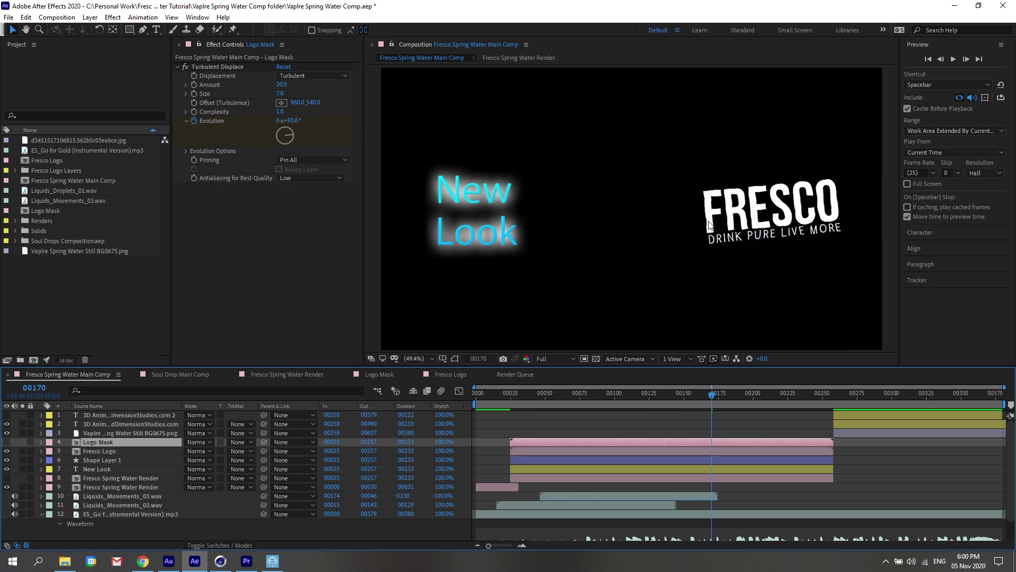
click(122, 452)
click(183, 68)
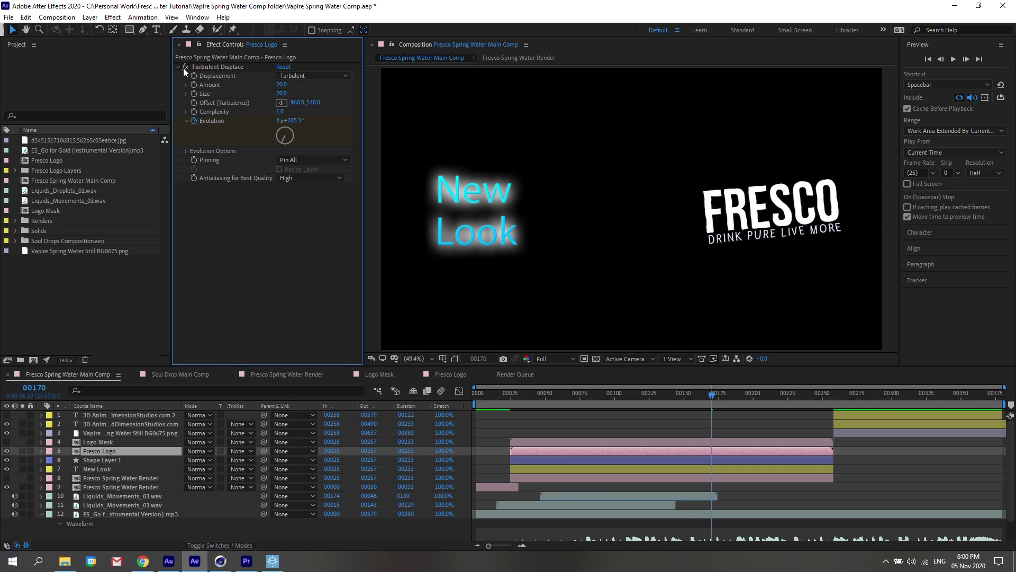
drag(712, 400, 777, 387)
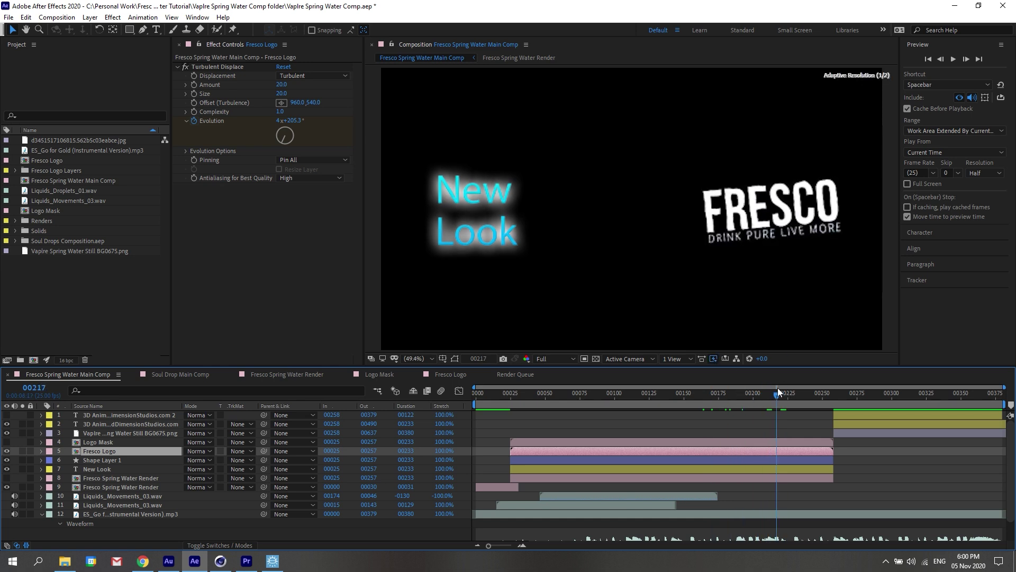
Look through the Fresco Logo, Logo Mask and Fresco Spring Water Render compositions, then return to the main composition
double_click(130, 453)
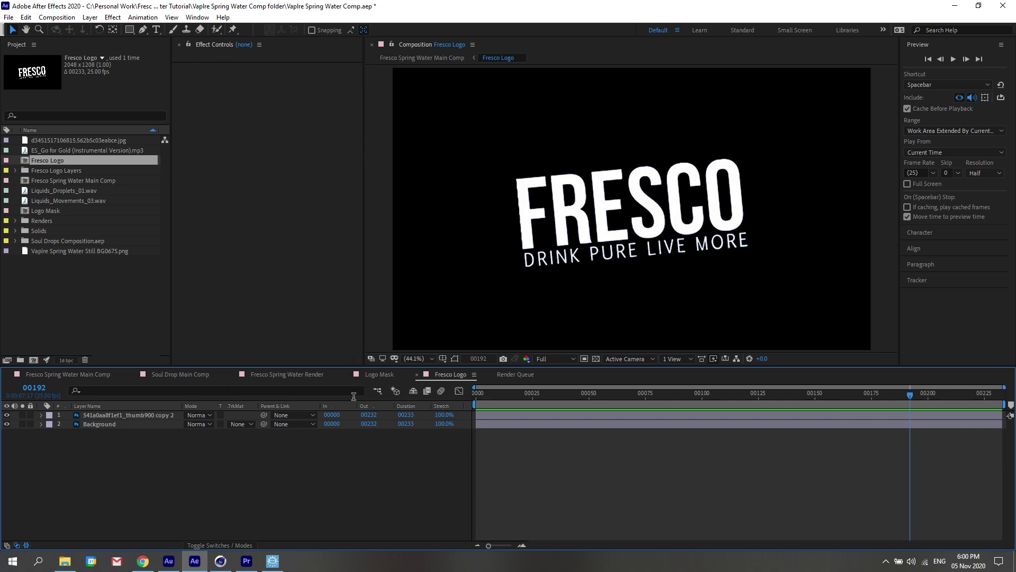
click(380, 373)
click(294, 373)
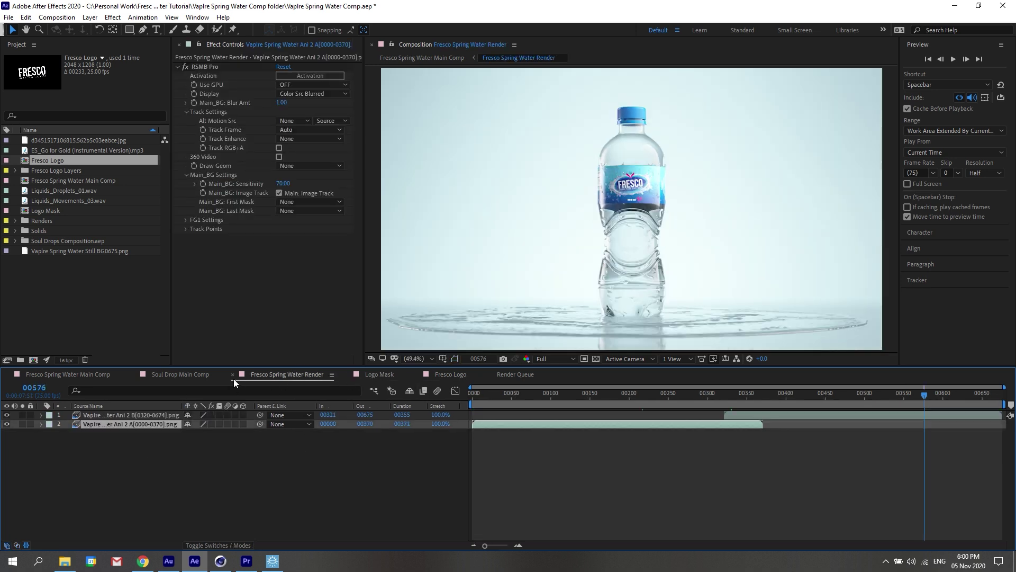
click(81, 375)
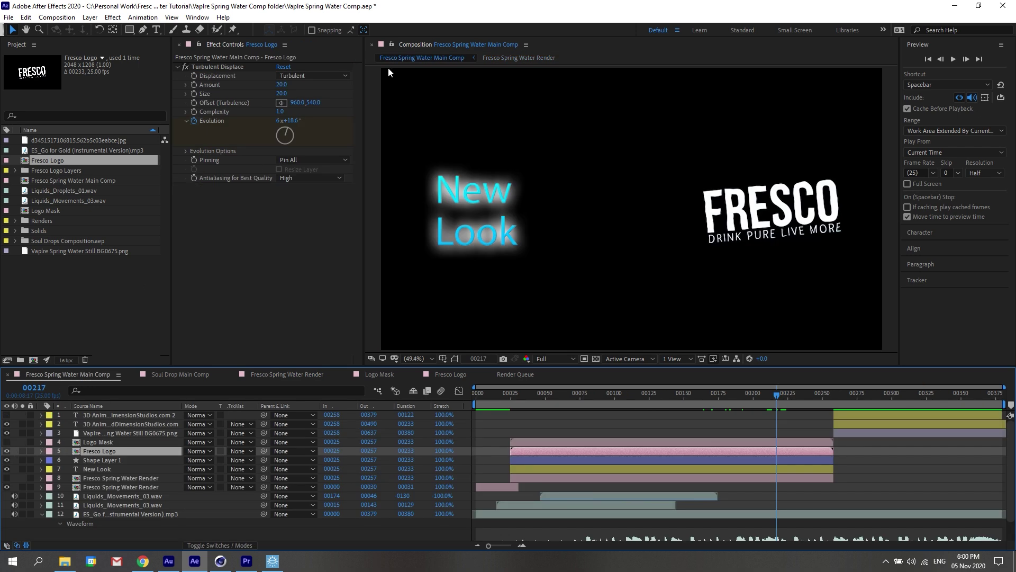
Hide the Fresco Logo layer and try assigning it to Shape Layer 1 as a luma matte
click(234, 460)
click(127, 461)
click(6, 459)
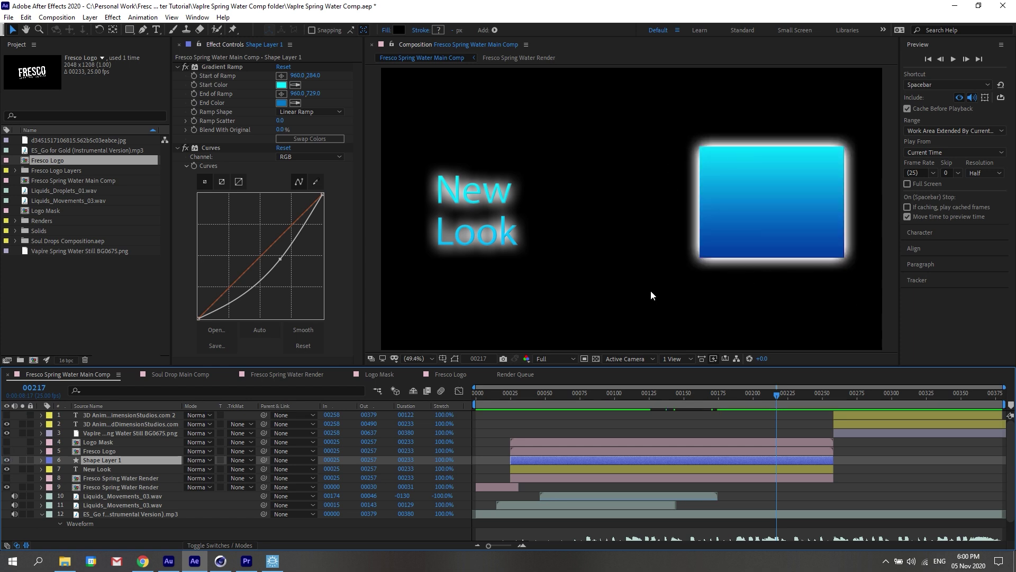
click(240, 460)
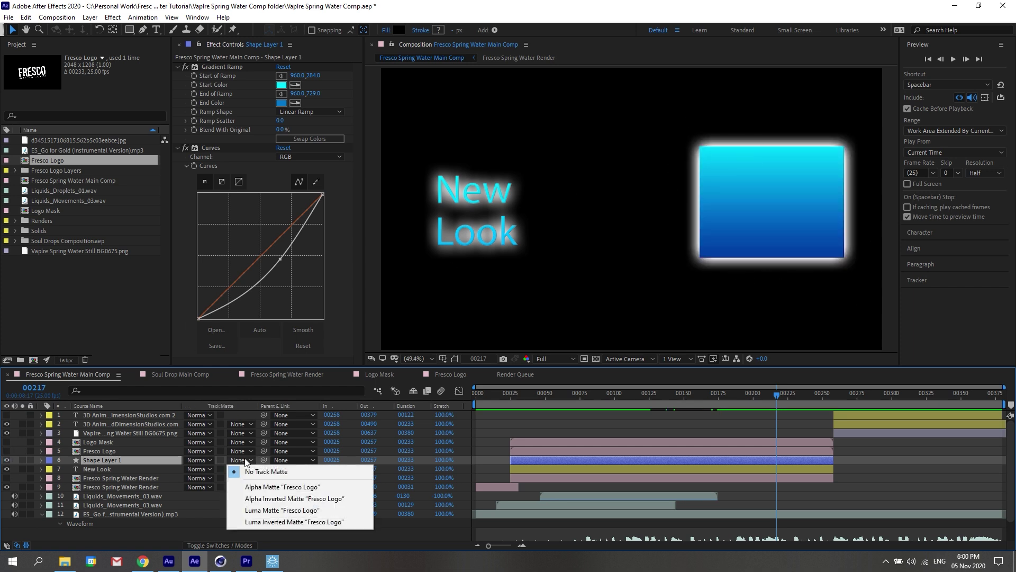
click(267, 507)
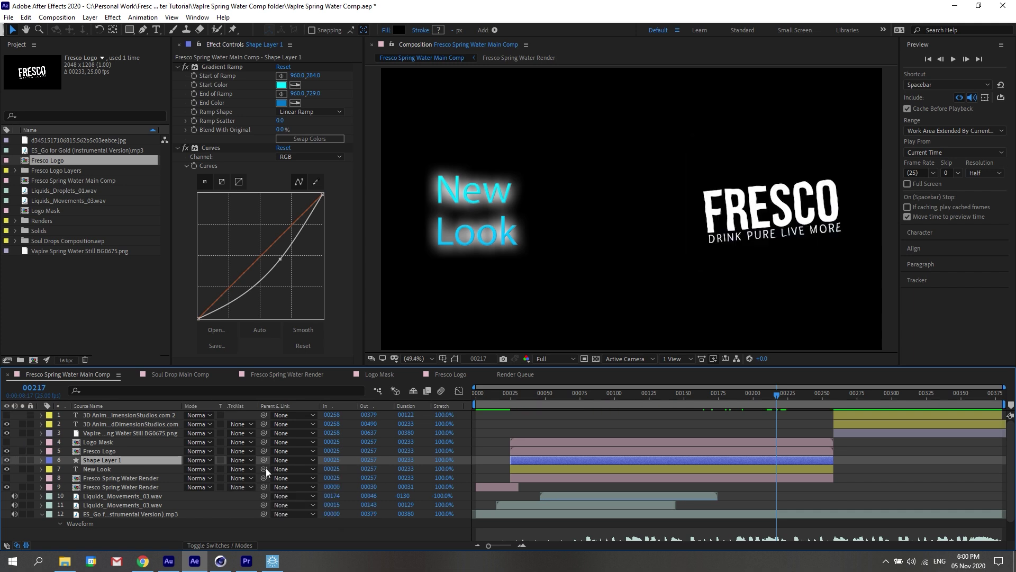
Try the Luma Matte "Shape Layer 1" option on the New Look text layer, then undo it
click(238, 468)
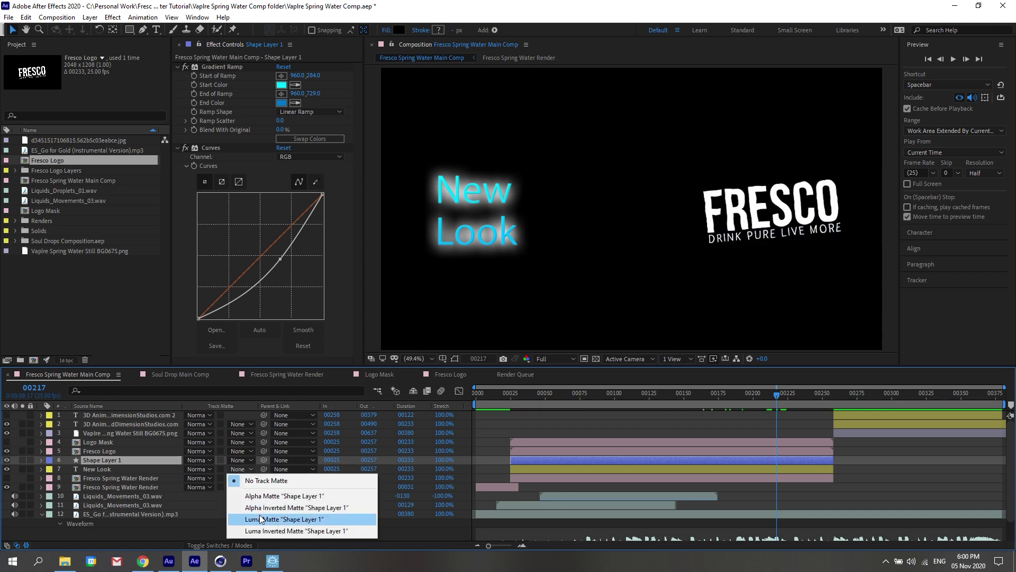
click(260, 515)
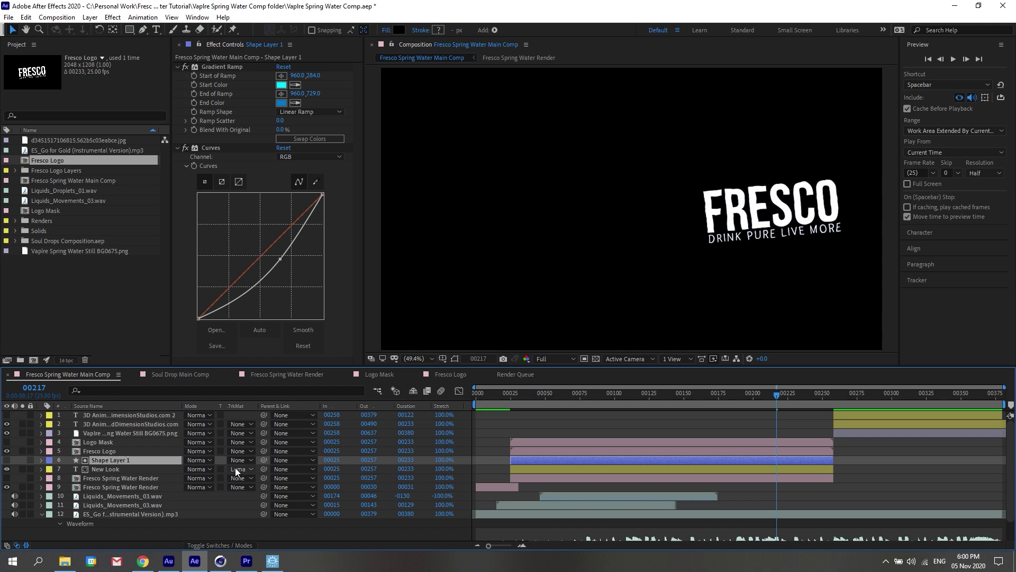
key(ctrl+z)
click(113, 469)
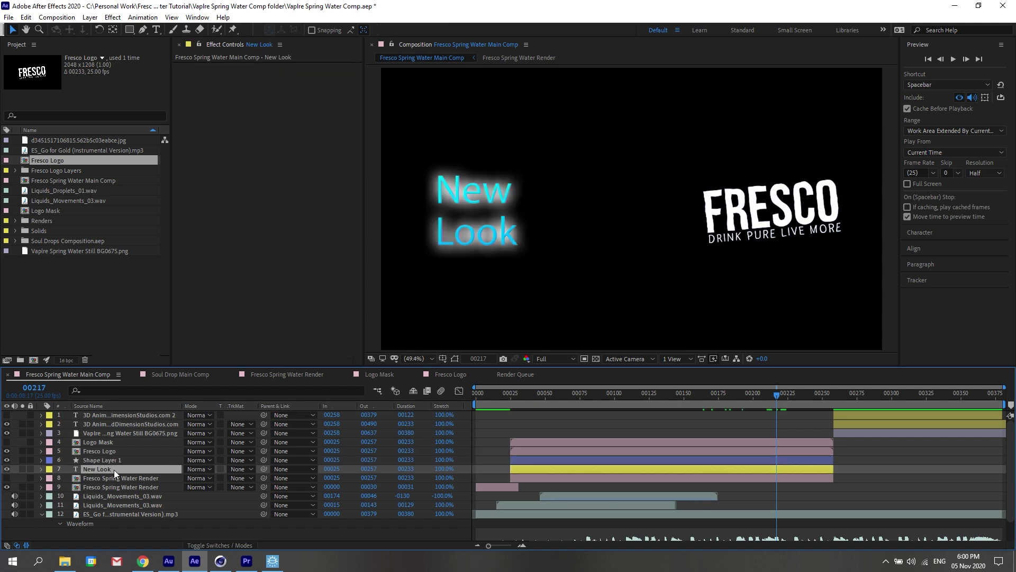
Set Shape Layer 1's track matte to Luma Matte "Fresco Logo"
click(88, 461)
click(239, 460)
click(255, 510)
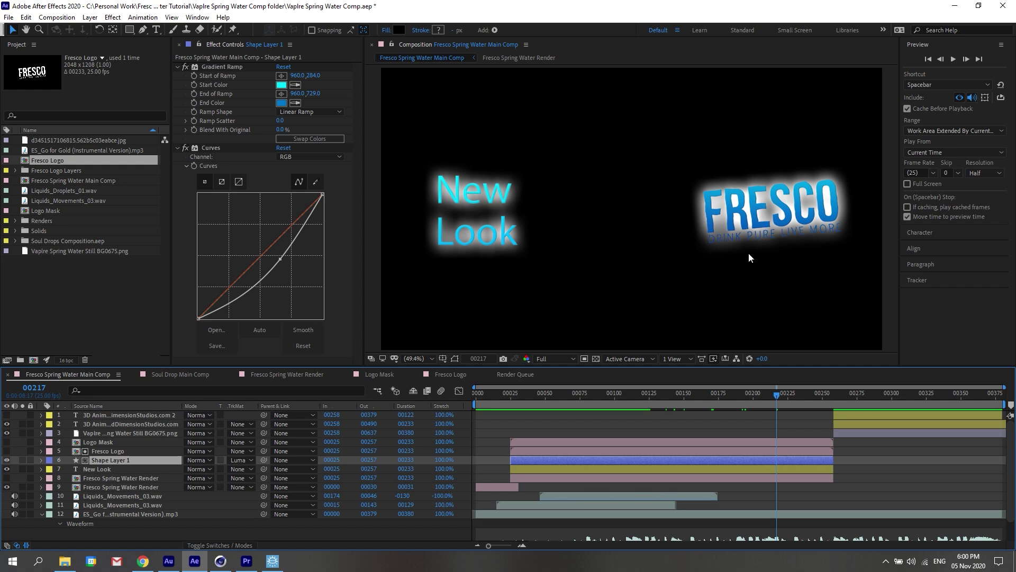
Turn the hidden Fresco Spring Water Render layer back on, scrub the composition between frames 88 and 244, and select New Look
drag(787, 393, 809, 396)
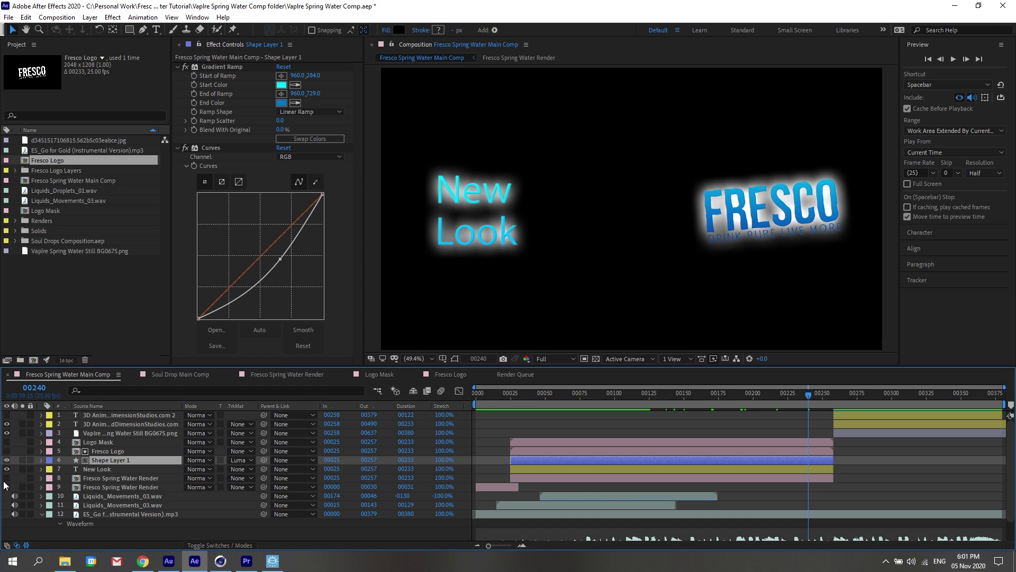
drag(762, 399, 598, 392)
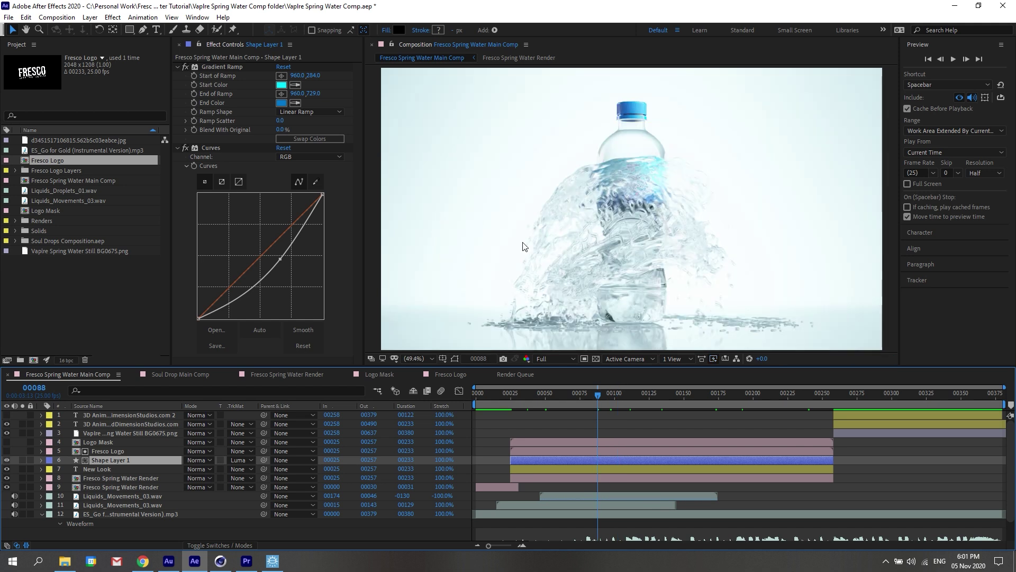
mouse_move(790, 397)
mouse_down()
mouse_move(803, 398)
mouse_move(788, 398)
mouse_up()
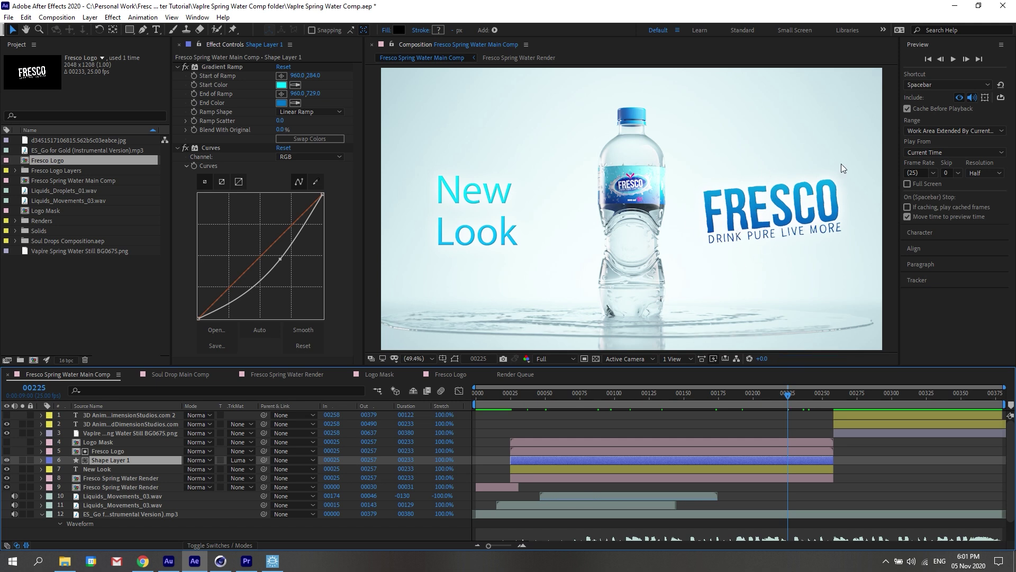
drag(805, 396, 817, 396)
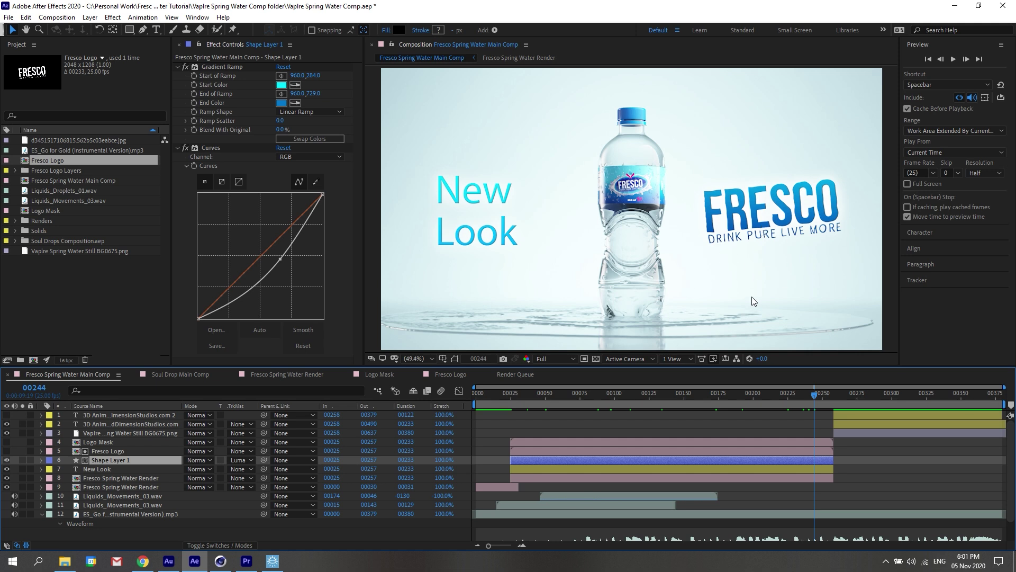
drag(797, 397, 799, 403)
click(118, 468)
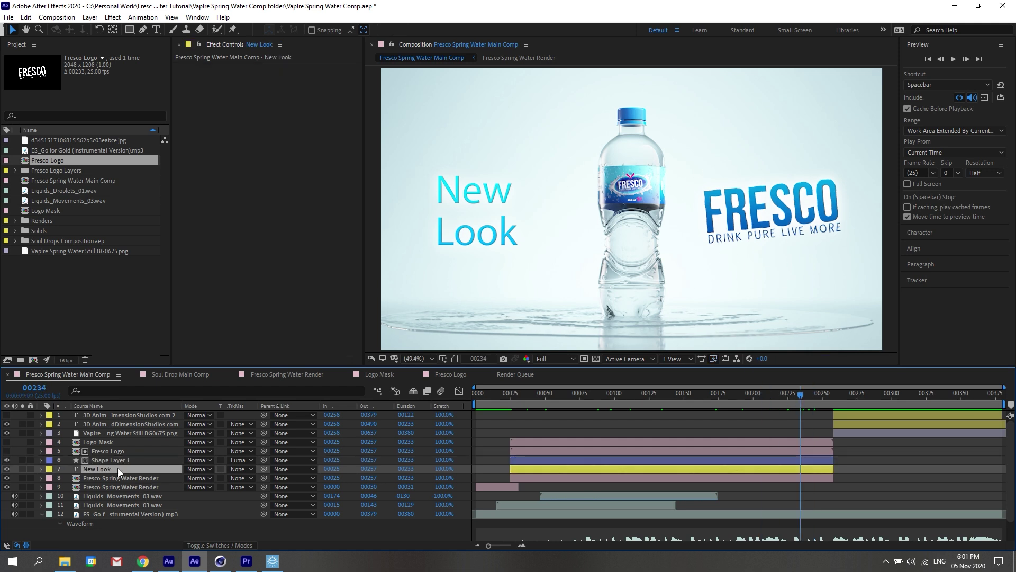
Select Shape Layer 1 and toggle its Gradient Ramp and Curves effects off and on to compare their influence on the logo
click(127, 460)
click(185, 66)
click(185, 66)
click(185, 66)
click(185, 67)
click(186, 151)
click(187, 150)
click(186, 67)
click(186, 67)
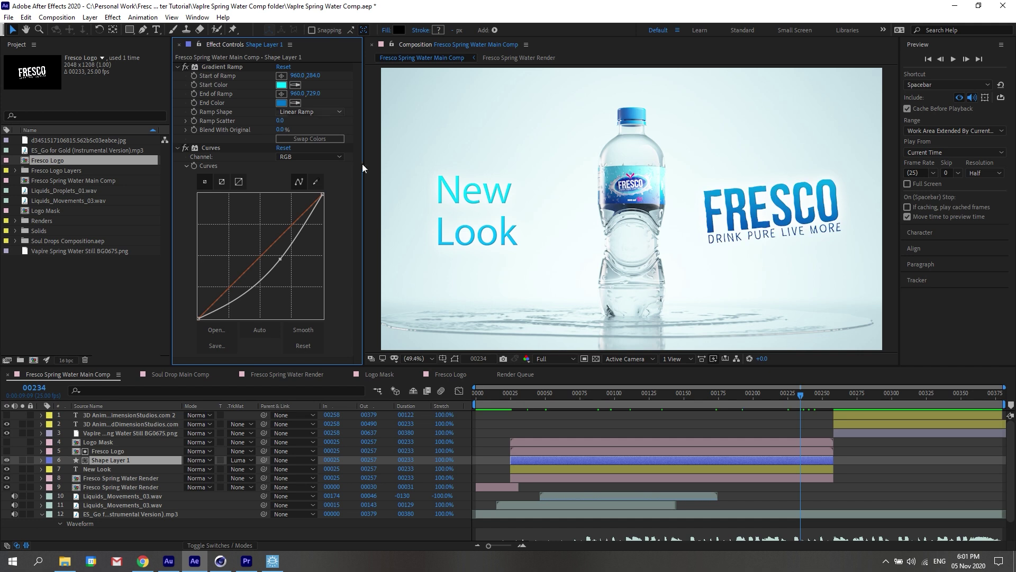
Preview the composition from frame 53, then move the playhead to frame 171
click(549, 393)
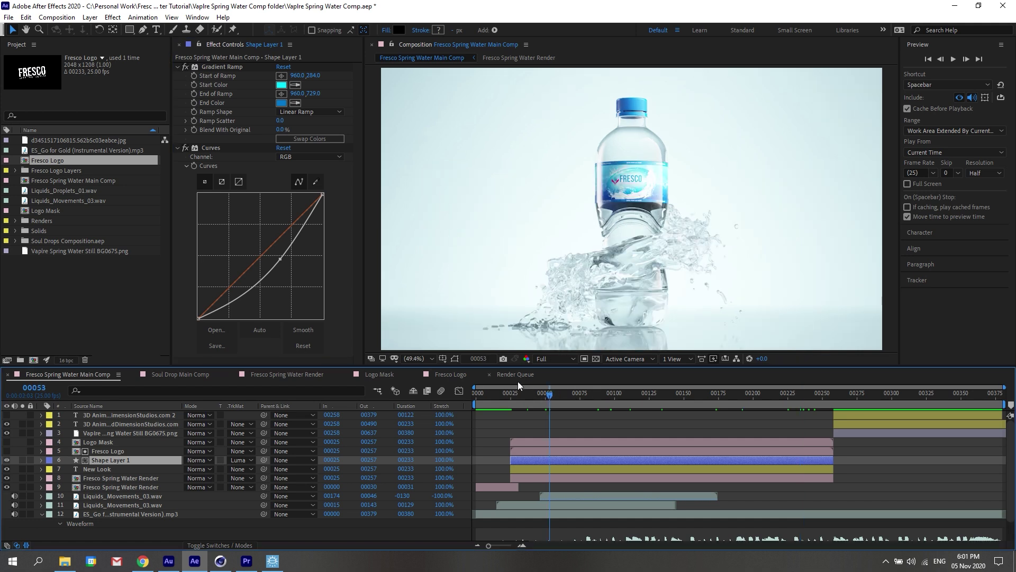
key(space)
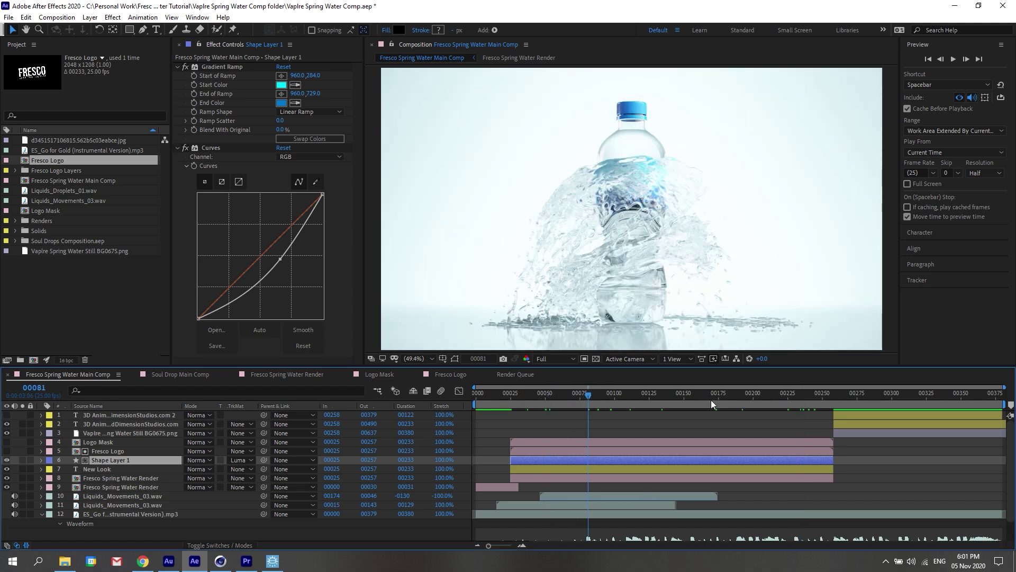
click(711, 401)
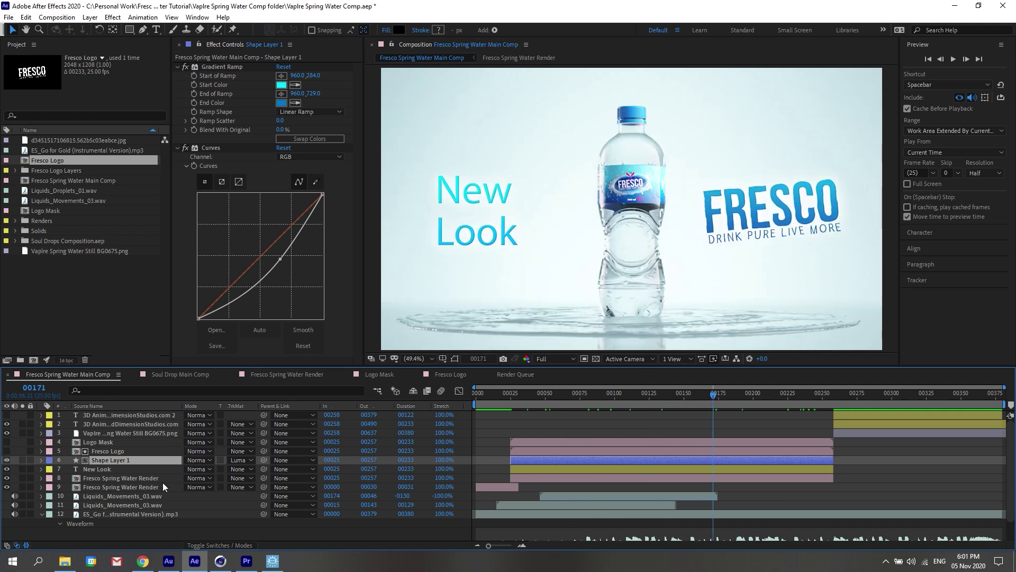
Select the upper Fresco Spring Water Render layer and review its Twixtor Pro speed ramp while scrubbing from frame 34 to 75
click(141, 476)
click(210, 77)
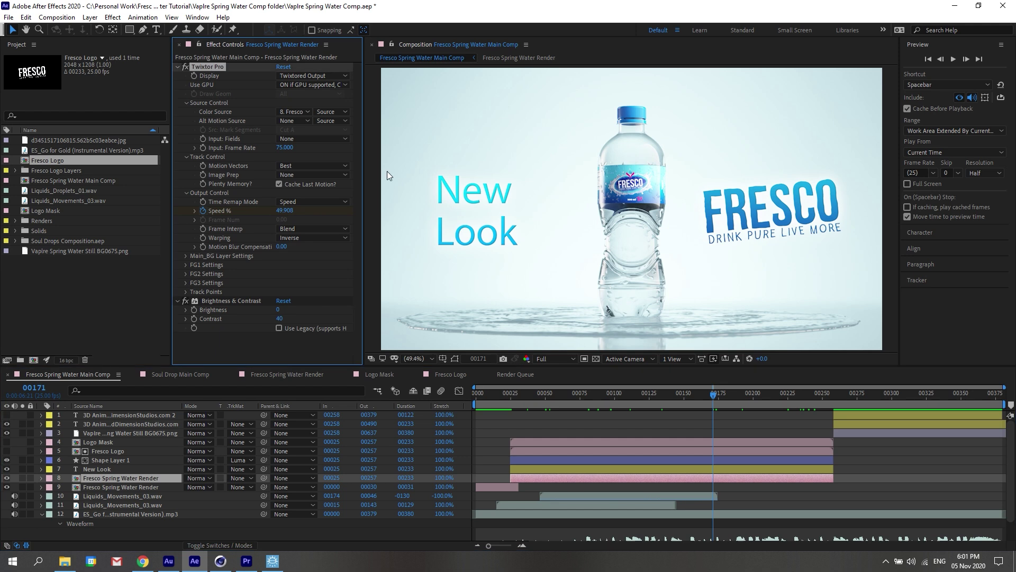
click(523, 404)
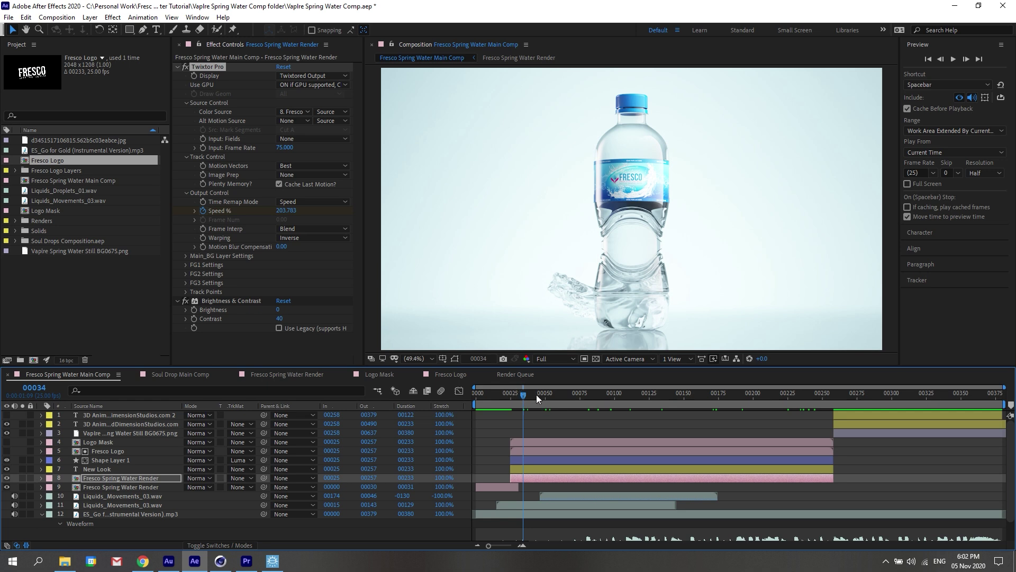
drag(535, 395, 579, 409)
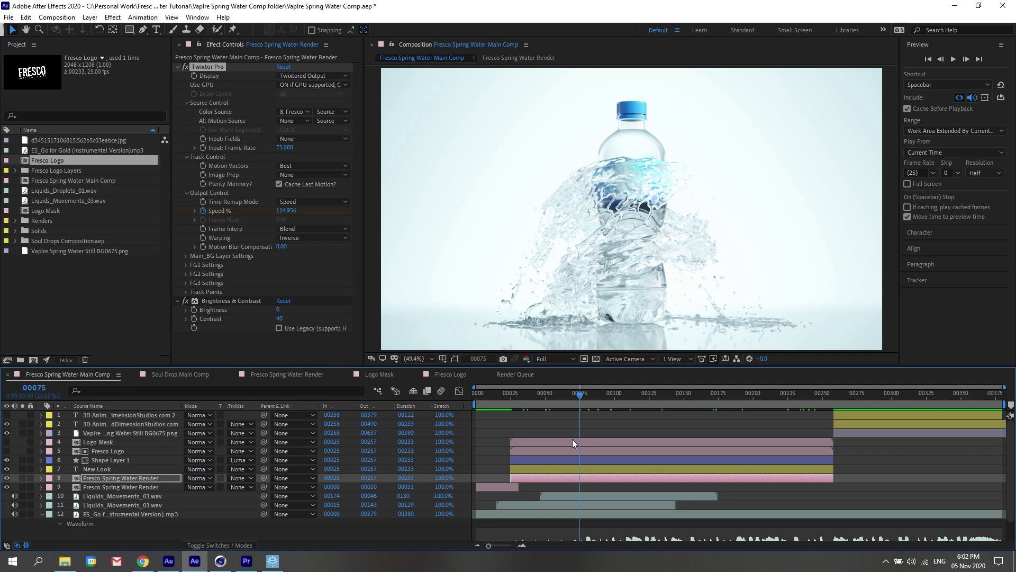
Open the Fresco Spring Water Render composition, check the frame rate in its composition settings, and scrub the footage to frame 224
double_click(113, 476)
click(57, 17)
click(80, 42)
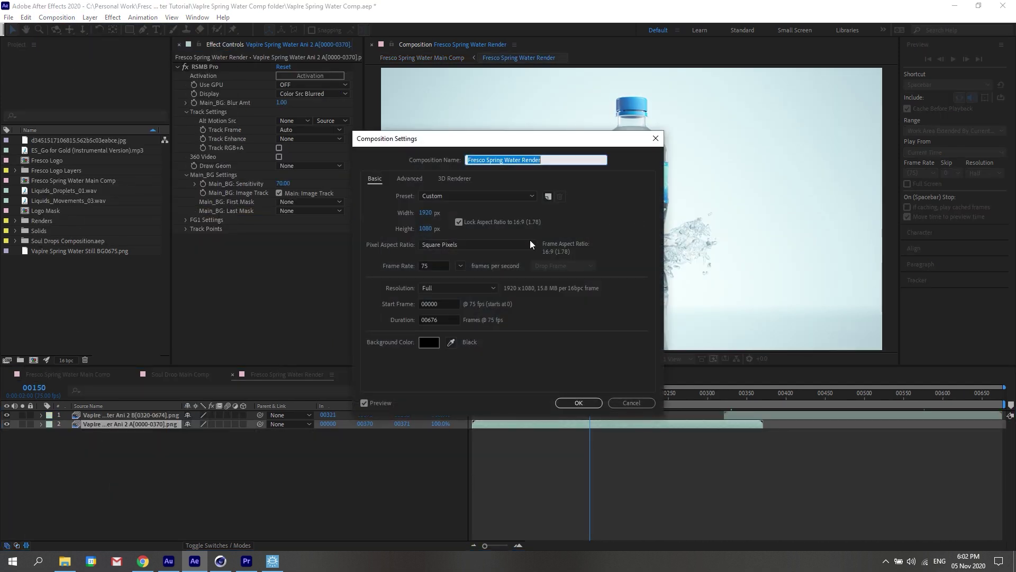
click(440, 266)
click(624, 401)
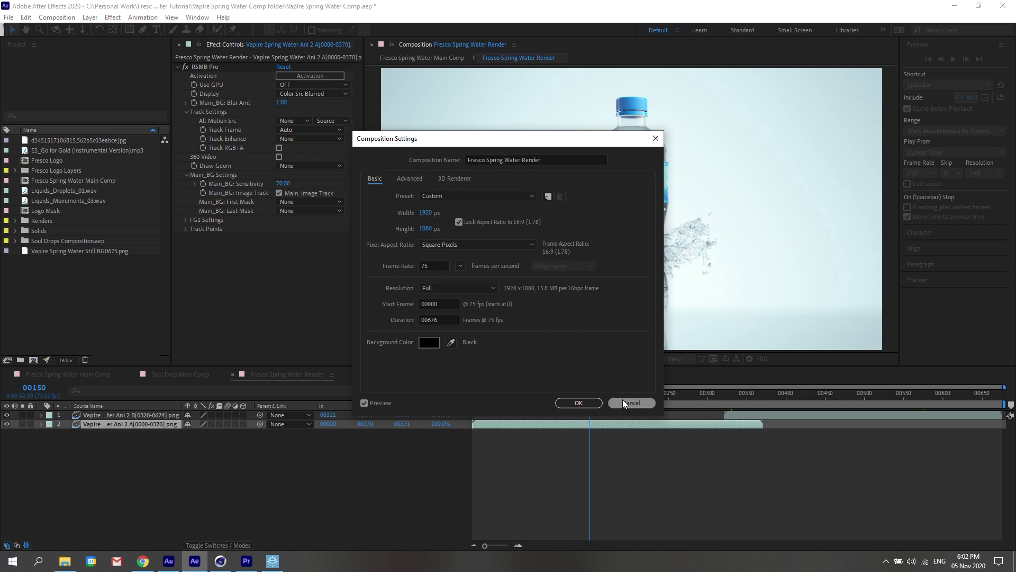
drag(541, 395, 652, 394)
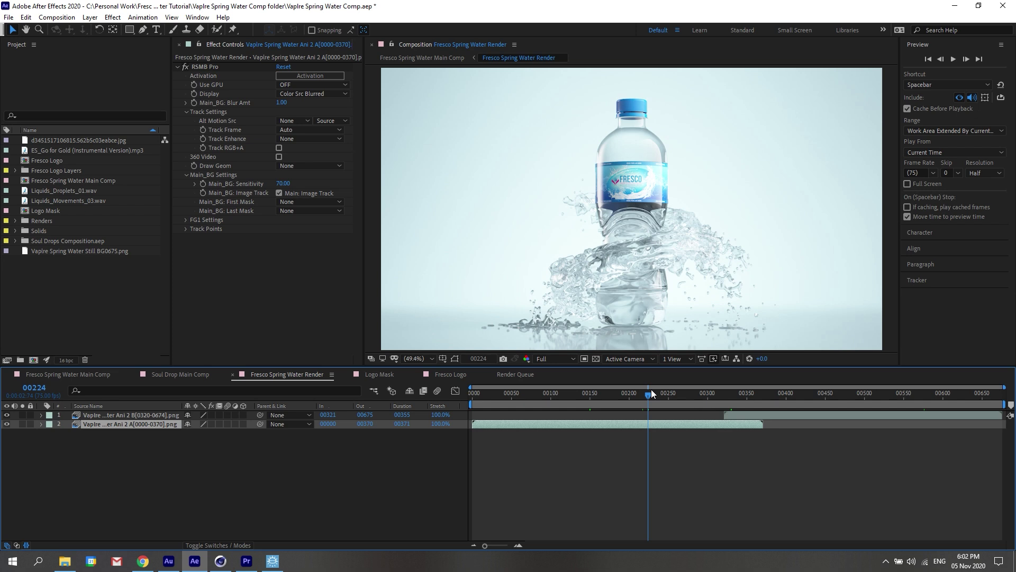
Return to Fresco Spring Water Main Comp and scrub through the splash and logo reveal between frames 91 and 238
click(68, 374)
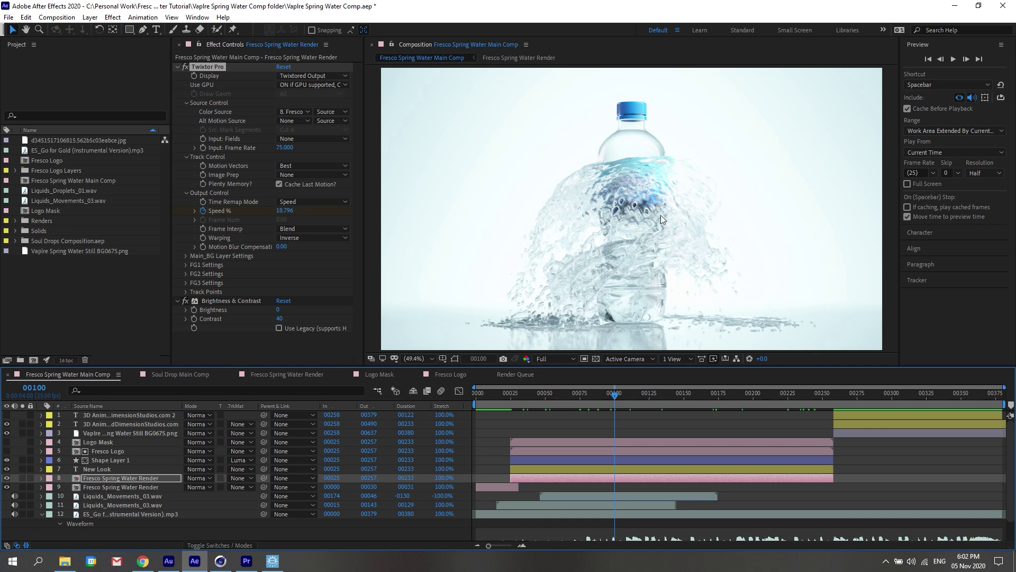
mouse_move(614, 396)
mouse_down()
mouse_move(644, 399)
mouse_move(580, 392)
mouse_move(834, 426)
mouse_move(588, 434)
mouse_move(634, 422)
mouse_move(601, 435)
mouse_move(580, 401)
mouse_move(668, 402)
mouse_move(582, 409)
mouse_move(627, 412)
mouse_move(586, 399)
mouse_move(602, 400)
mouse_up()
click(602, 435)
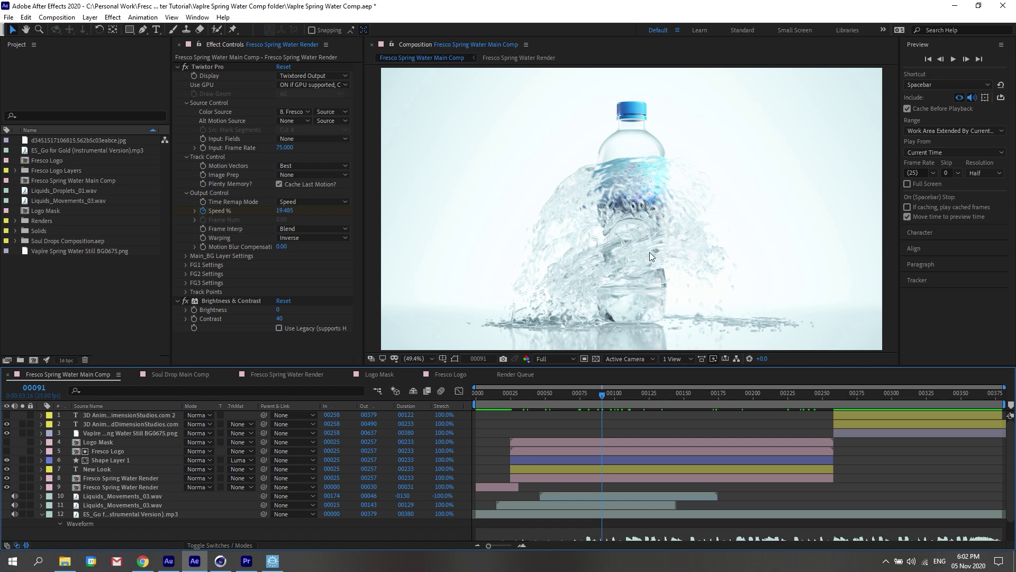
mouse_move(596, 399)
mouse_down()
mouse_move(564, 404)
mouse_move(613, 401)
mouse_up()
drag(540, 401, 701, 397)
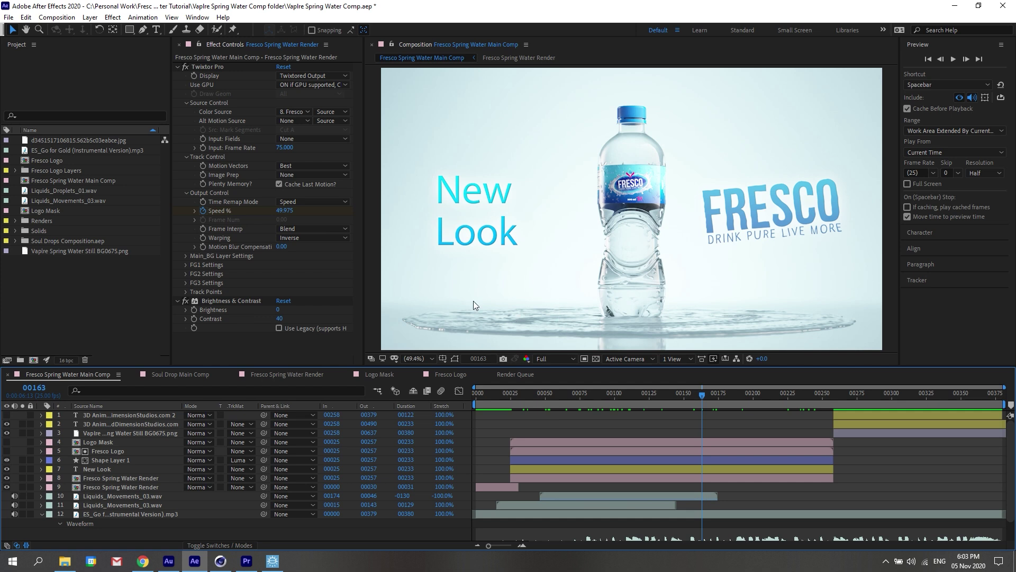
drag(710, 397, 717, 397)
click(768, 393)
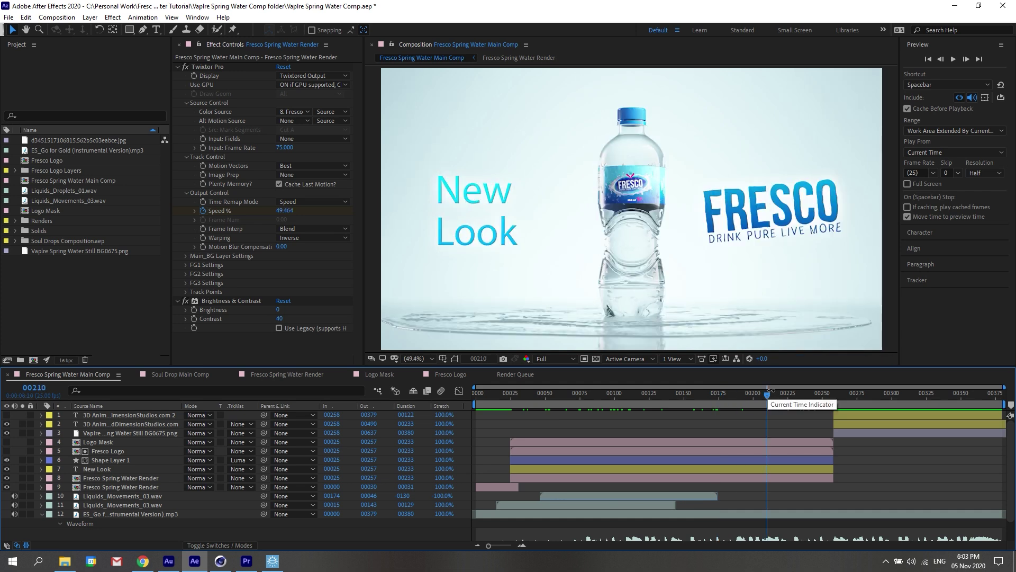
click(799, 402)
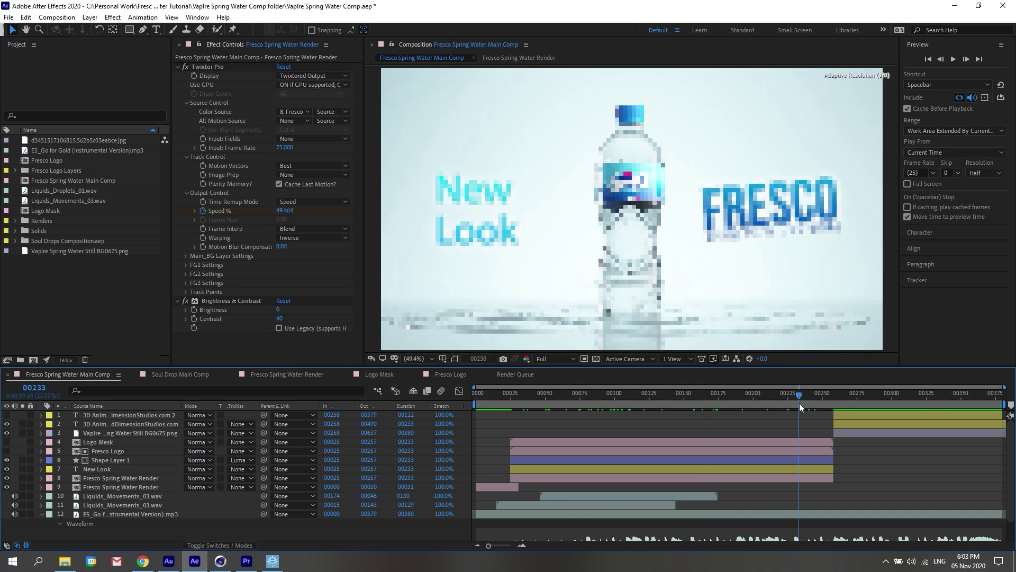
drag(801, 405, 806, 402)
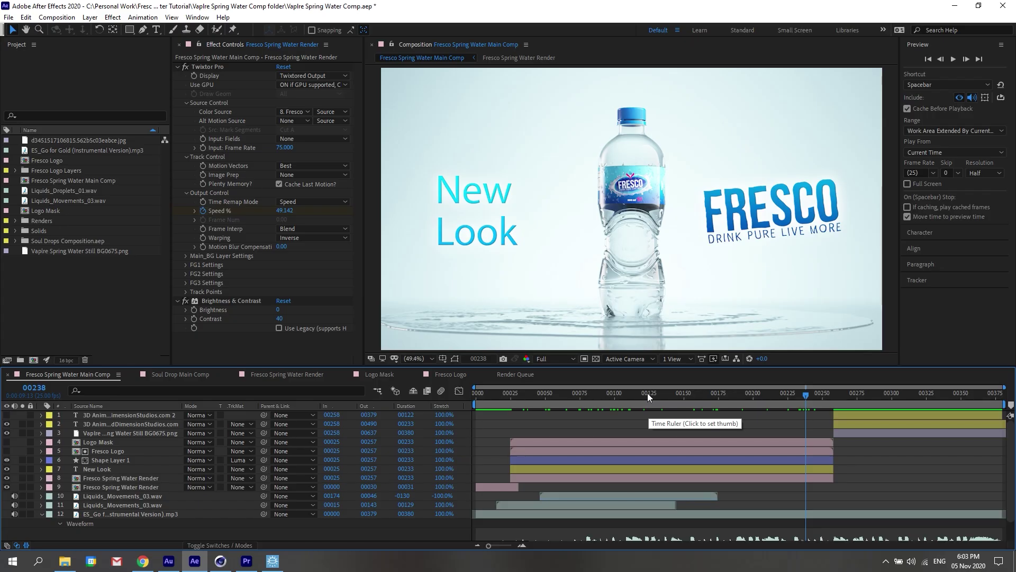
Switch to Cinema 4D, hide Realflow Scene C and turn off viewport solo mode to view the bottle
key(alt+Tab)
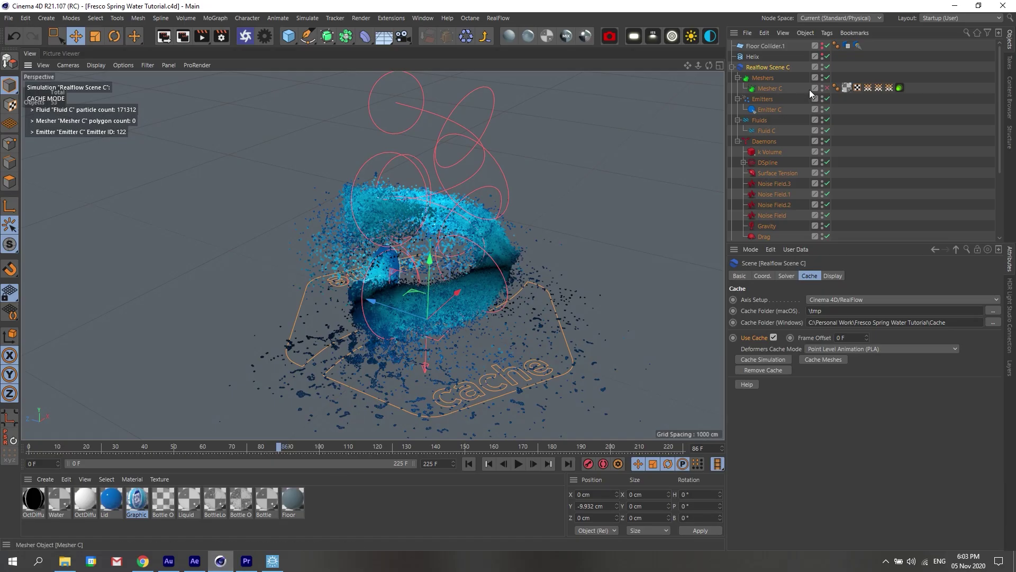
double_click(822, 64)
drag(9, 244, 36, 255)
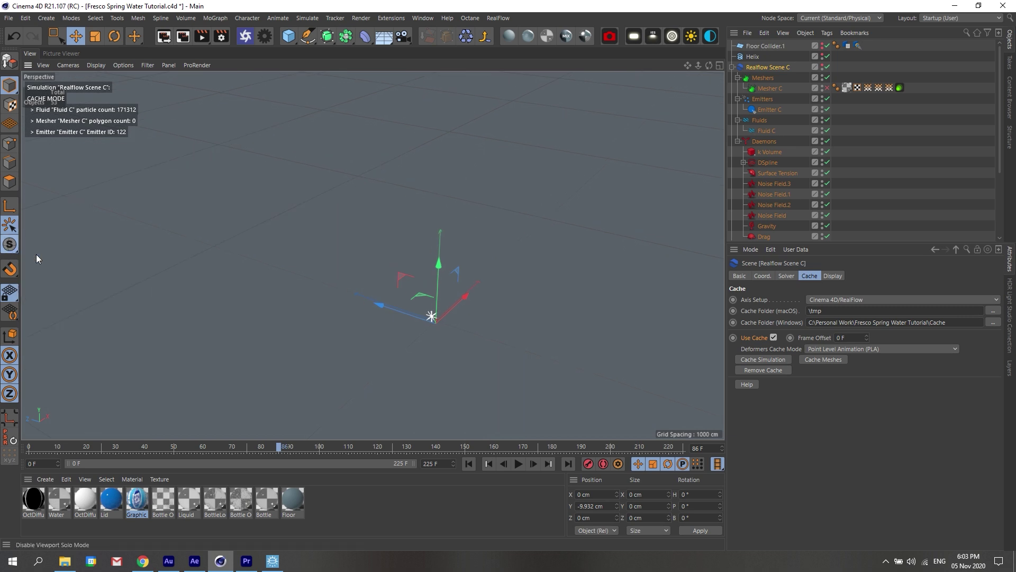
scroll(461, 328, up, 5)
scroll(472, 328, up, 5)
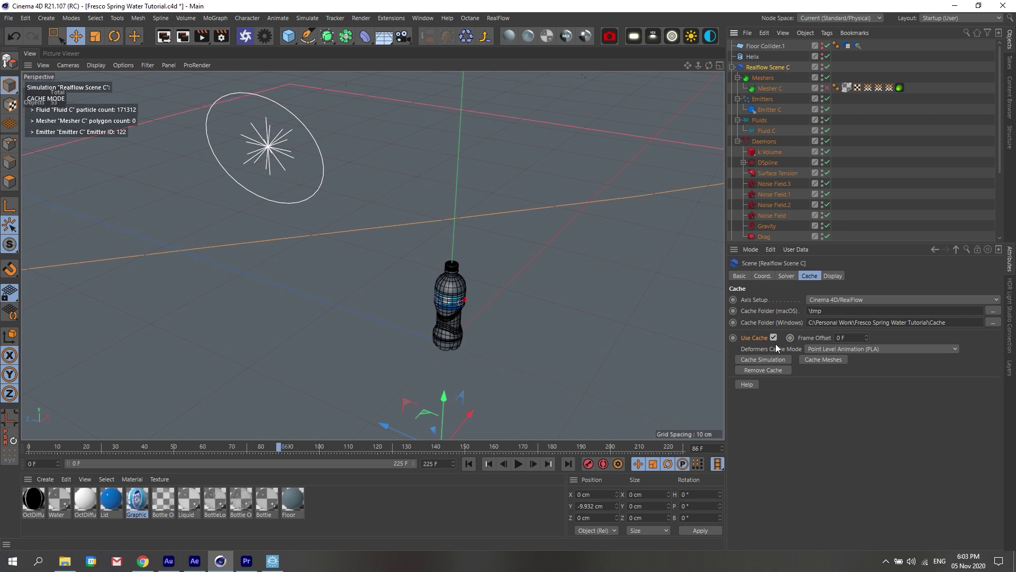
Examine the RealFlow particle splash from several angles at frame 86, then scrub the simulation to frame 119
drag(700, 65, 598, 65)
drag(687, 65, 656, 65)
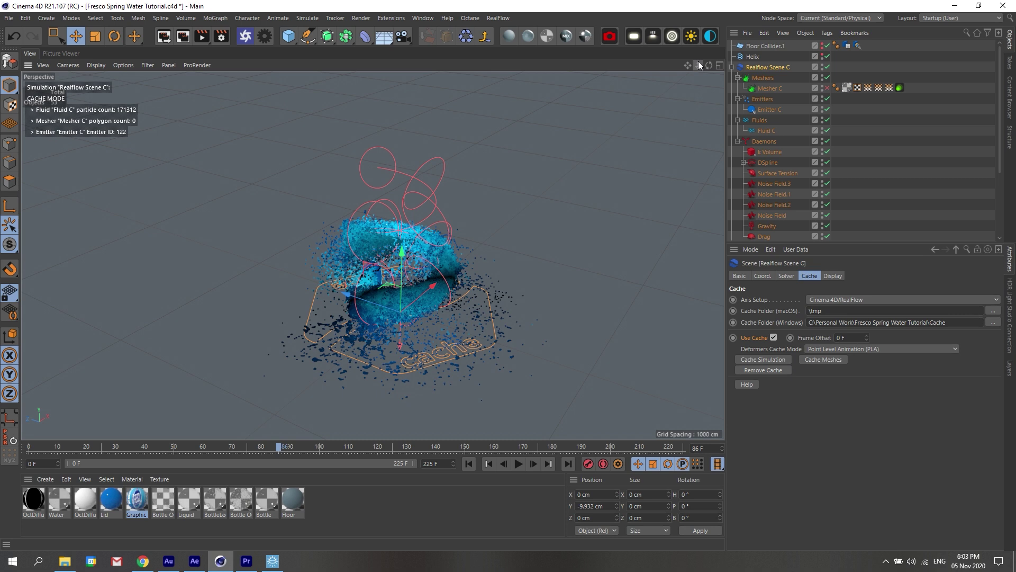
drag(708, 66, 638, 70)
scroll(211, 313, up, 2)
scroll(212, 314, up, 2)
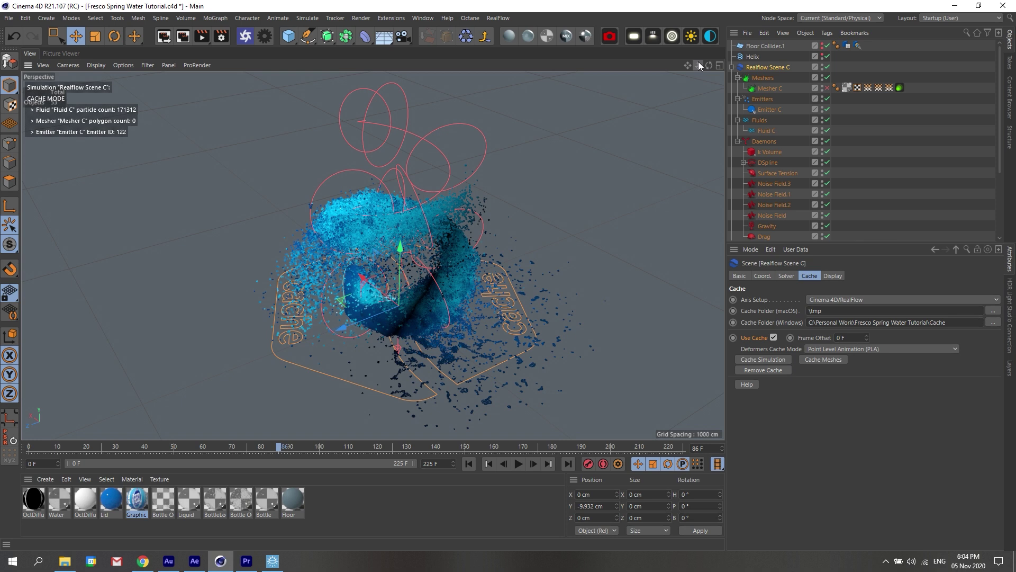
mouse_move(709, 65)
mouse_down()
mouse_move(673, 69)
mouse_move(703, 65)
mouse_up()
alt+drag(324, 319, 307, 351)
scroll(309, 350, up, 1)
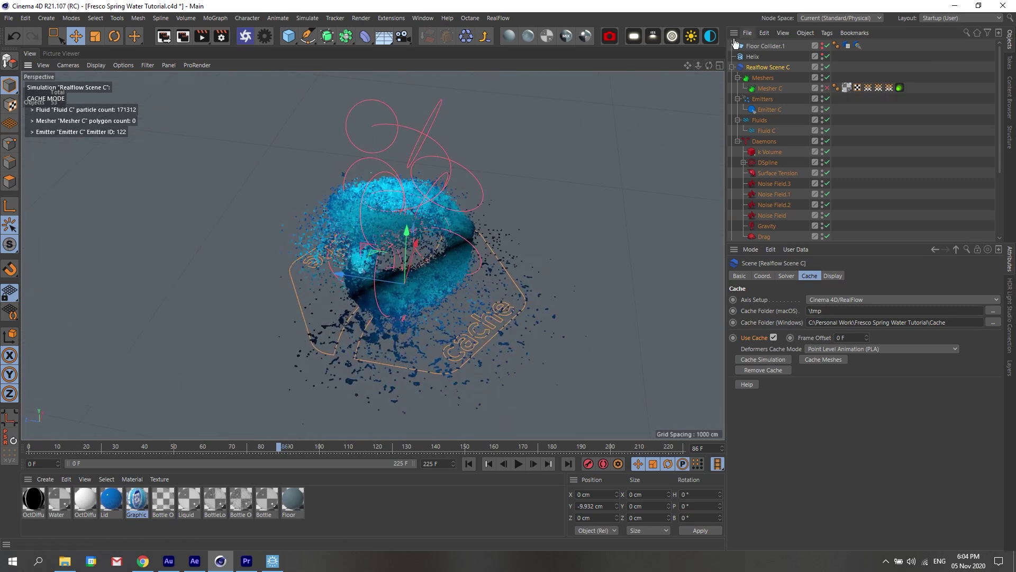
mouse_move(709, 65)
mouse_down()
mouse_move(709, 41)
mouse_move(709, 50)
mouse_up()
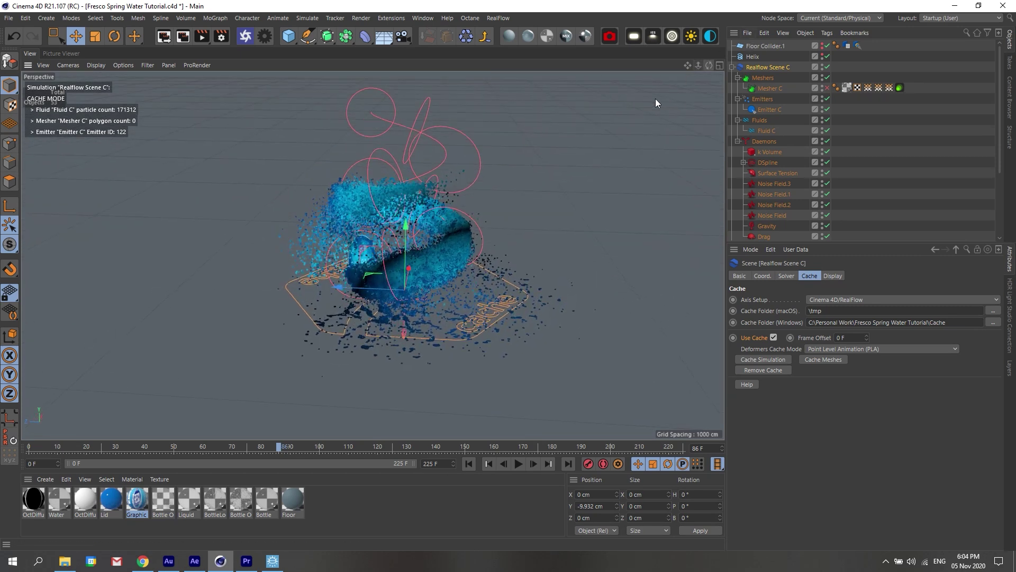
drag(274, 446, 377, 397)
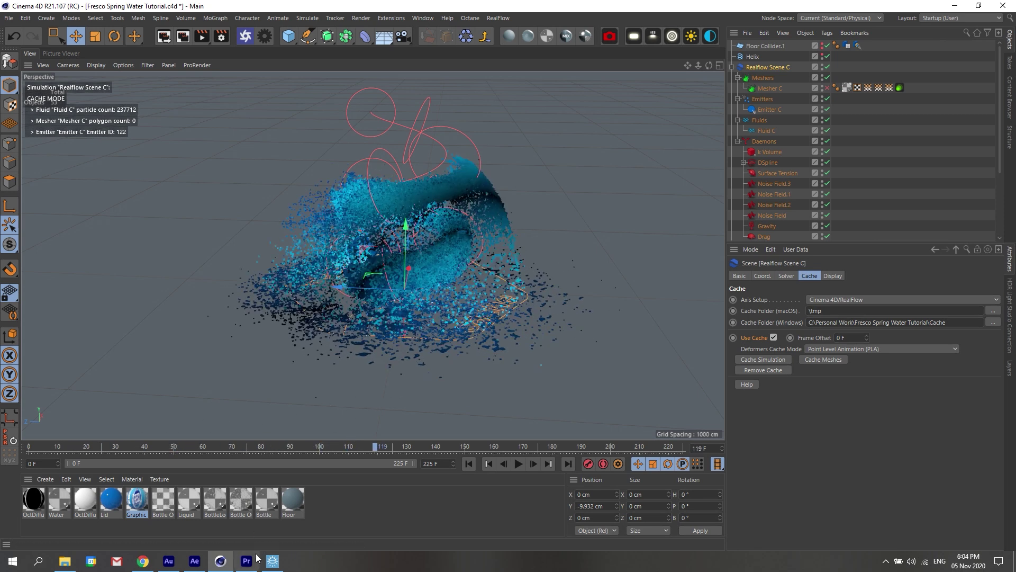
Switch to After Effects and scrub the main composition across frames 124, 150 and 71 to review the rendered splash
click(194, 561)
drag(605, 413, 621, 408)
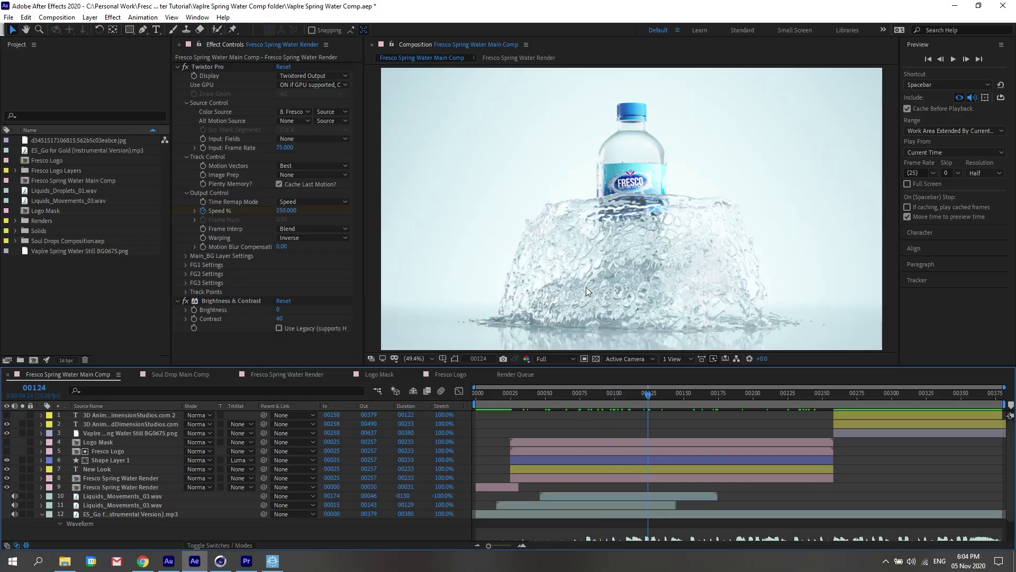
drag(660, 392, 684, 393)
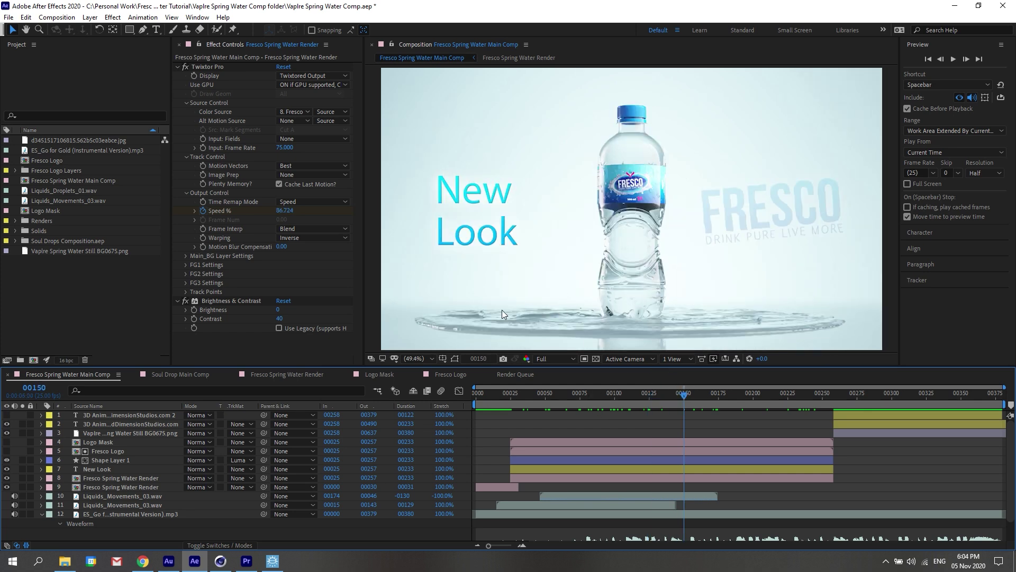
drag(624, 399, 575, 399)
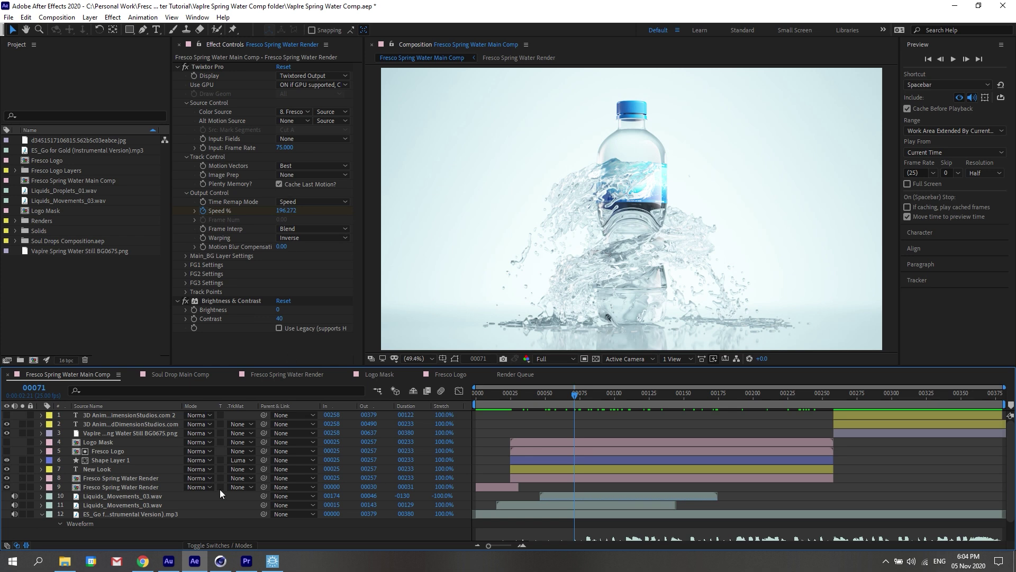
Switch back to Cinema 4D and scrub the cached fluid simulation through frames 88 and 130, then back to frame 12
click(220, 561)
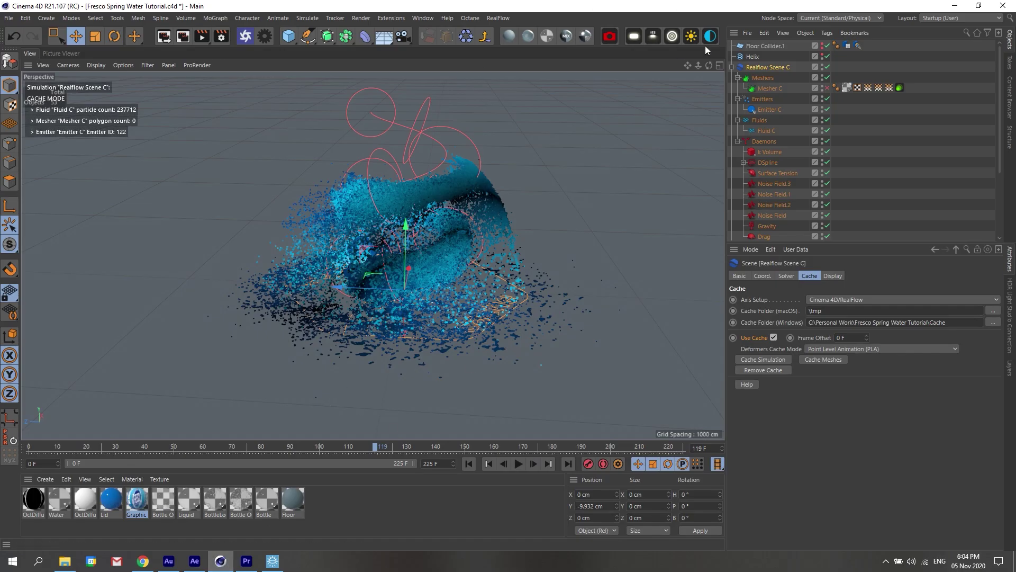
drag(691, 62, 704, 66)
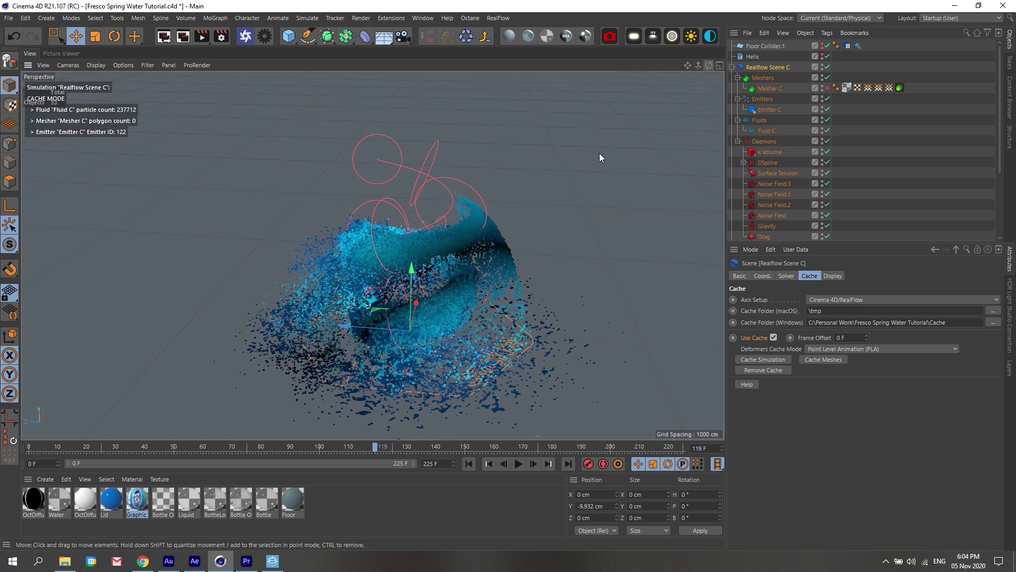
drag(113, 446, 285, 439)
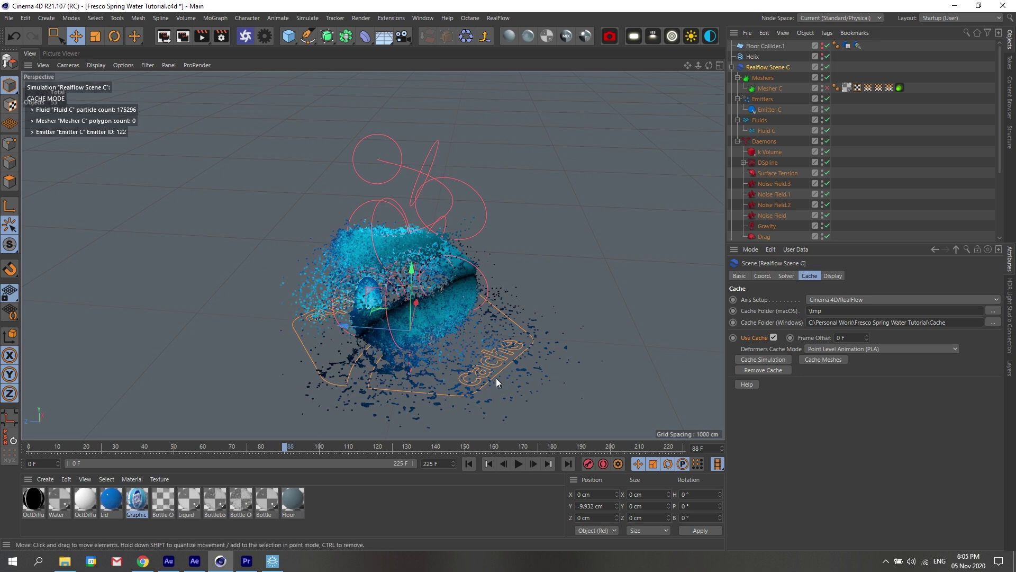
drag(284, 448, 408, 425)
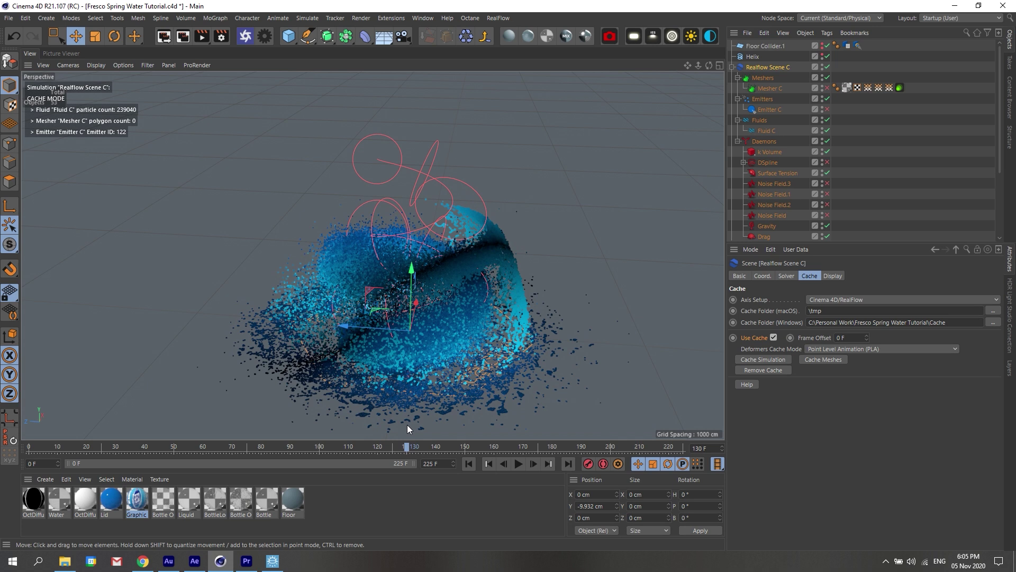
drag(373, 445, 61, 433)
Select the DSpline daemon and examine its Helix-driven force settings and spline path around the fluid from several angles
scroll(320, 344, up, 2)
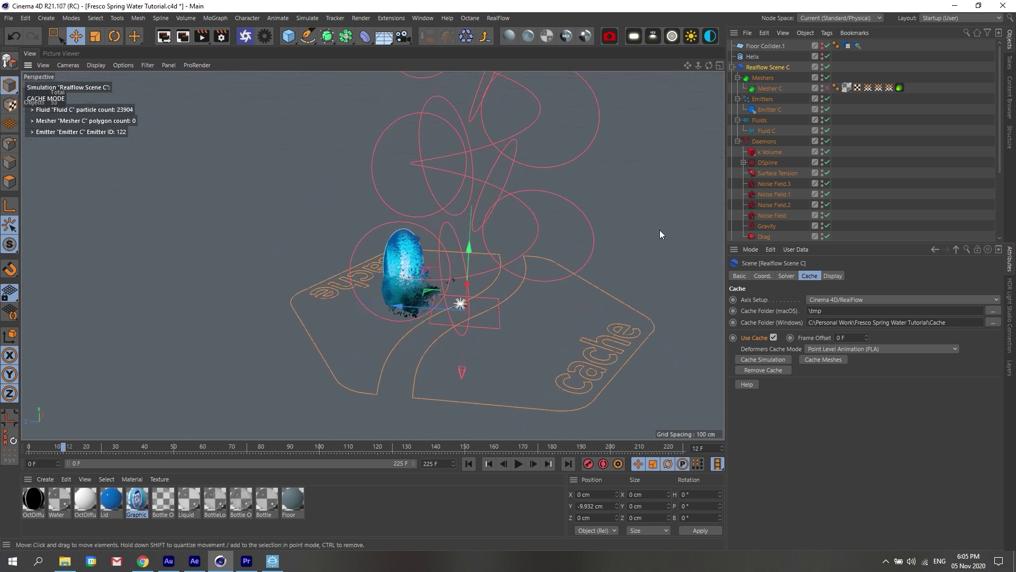
drag(709, 65, 672, 128)
drag(706, 65, 762, 118)
click(765, 162)
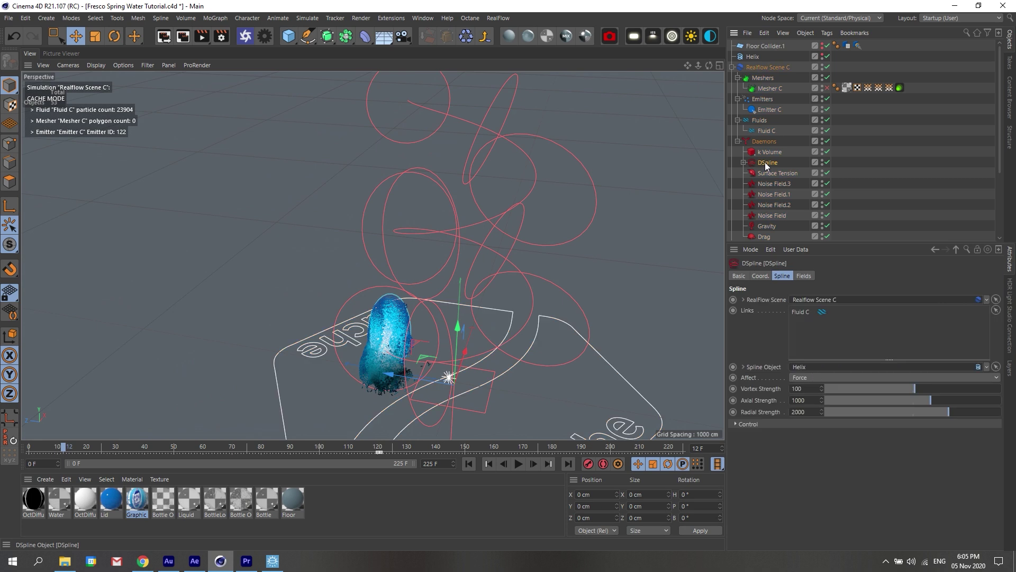
scroll(475, 213, down, 3)
drag(709, 65, 683, 69)
alt+drag(373, 255, 371, 253)
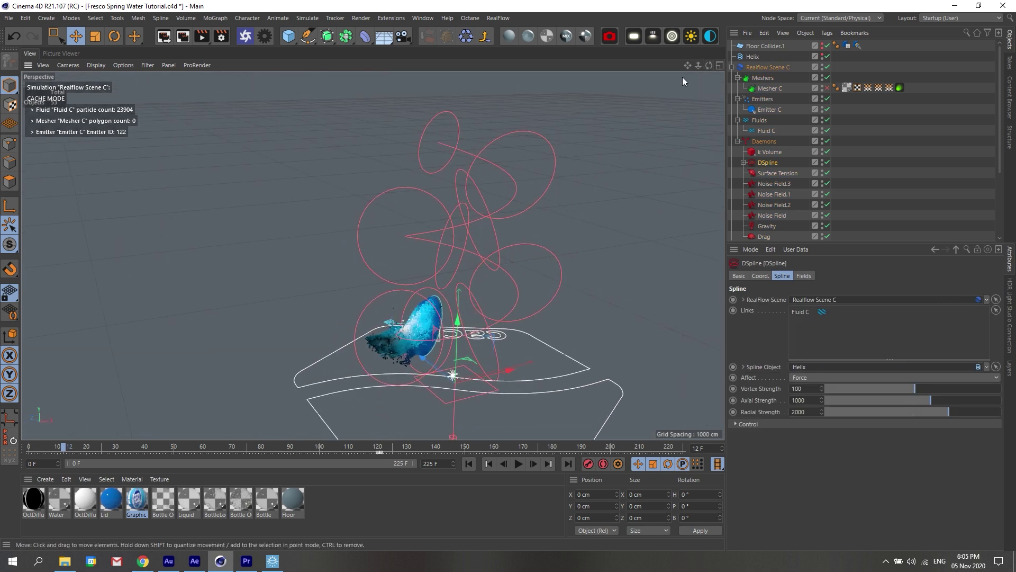
drag(709, 65, 467, 249)
drag(708, 65, 672, 73)
alt+drag(372, 255, 377, 258)
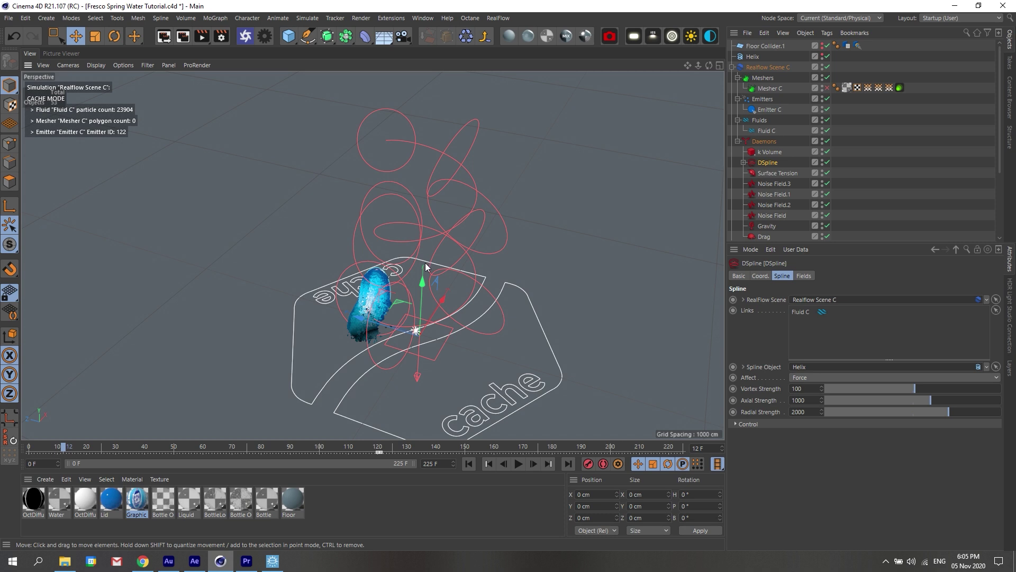
Expand the DSpline's control settings and examine its spline path around the fluid from several angles
drag(709, 65, 736, 51)
click(752, 424)
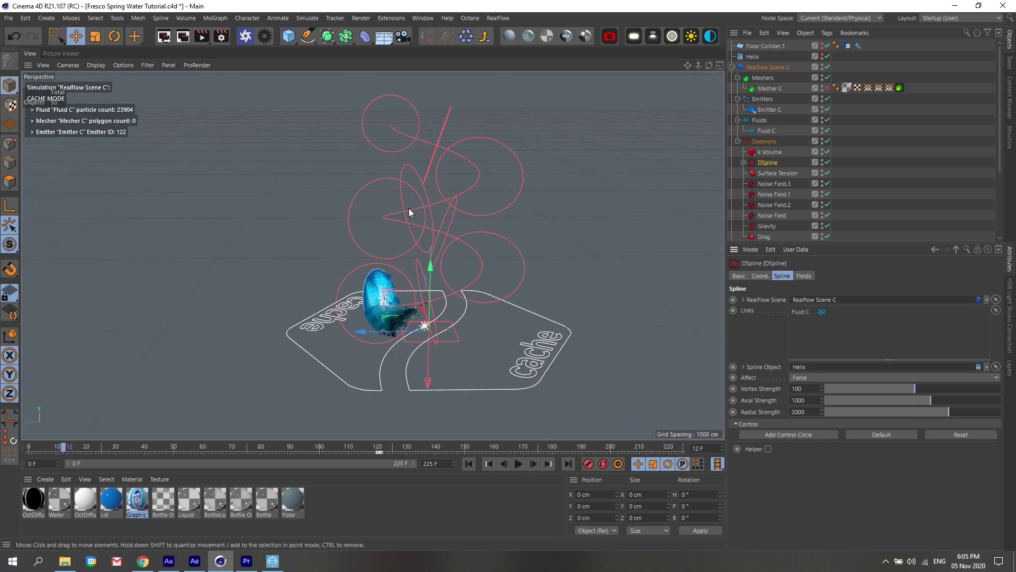
mouse_move(709, 66)
mouse_down()
mouse_move(678, 72)
mouse_move(714, 68)
mouse_up()
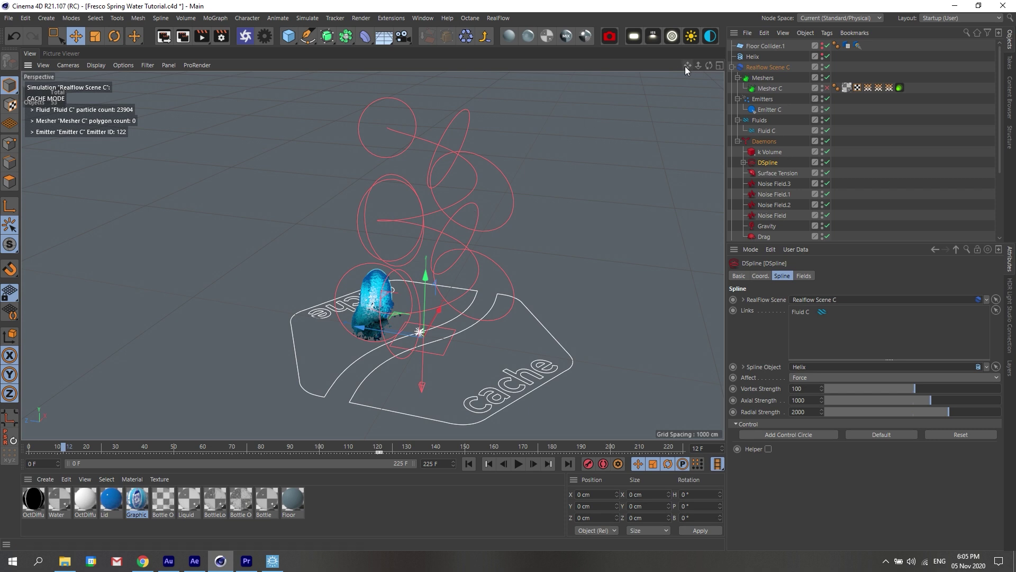
drag(709, 65, 505, 227)
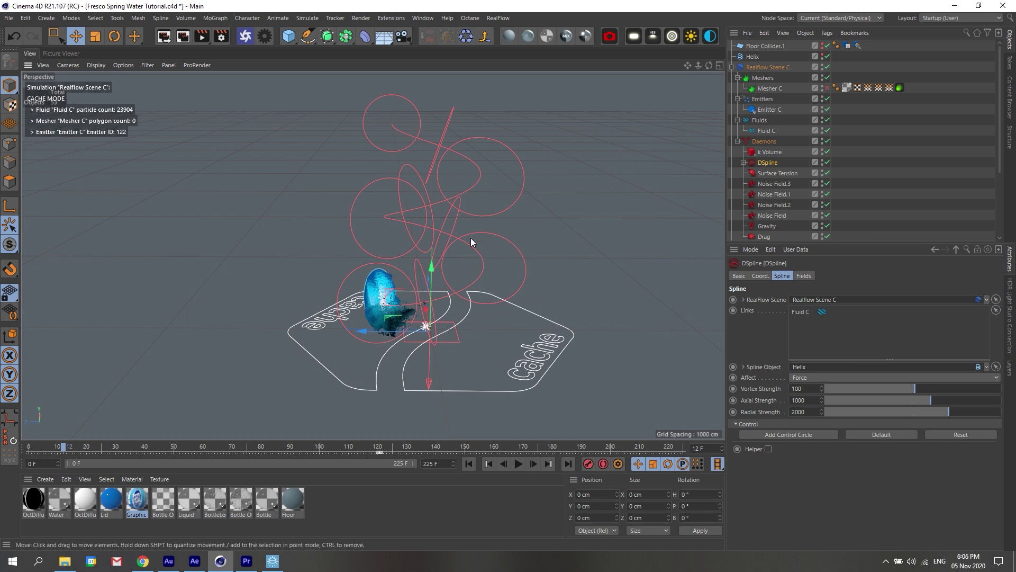
drag(709, 65, 354, 244)
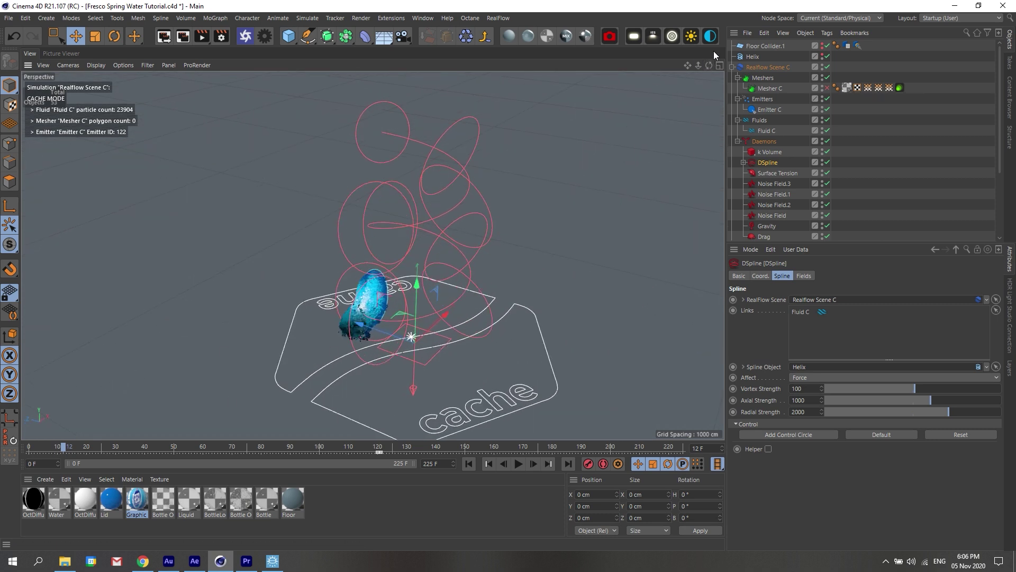
mouse_move(709, 65)
mouse_down()
mouse_move(683, 85)
mouse_move(706, 26)
mouse_move(709, 65)
mouse_up()
scroll(747, 173, down, 5)
scroll(507, 268, up, 2)
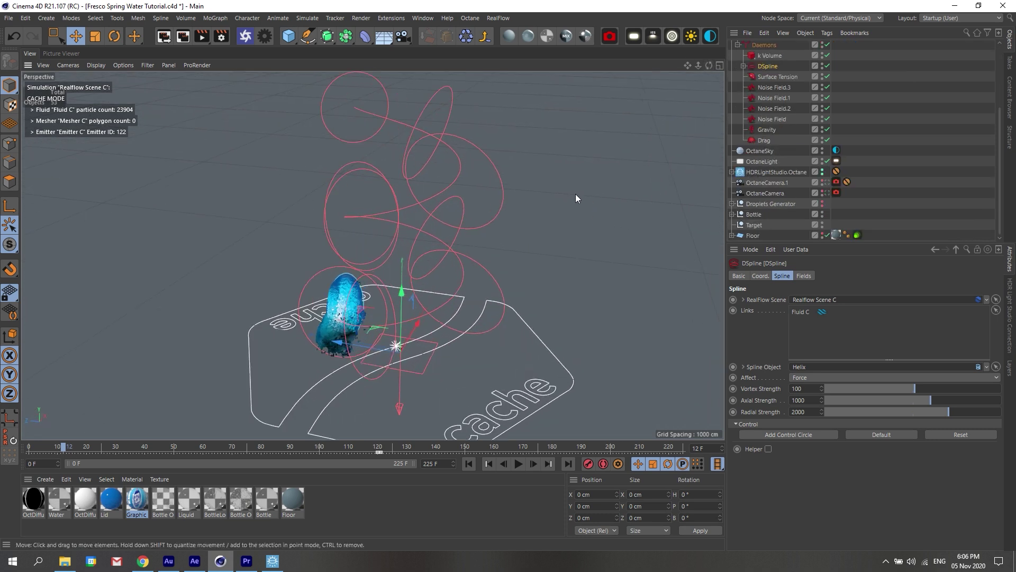
drag(684, 65, 736, 101)
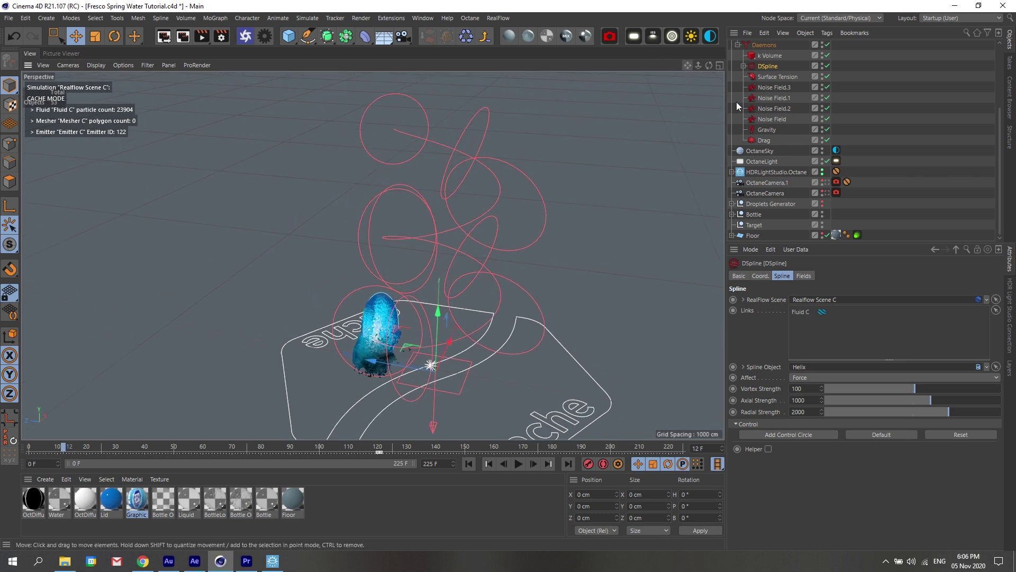
Review the Surface Tension daemon, then the force, basic and falloff settings of Noise Field.3
scroll(787, 151, up, 5)
click(775, 174)
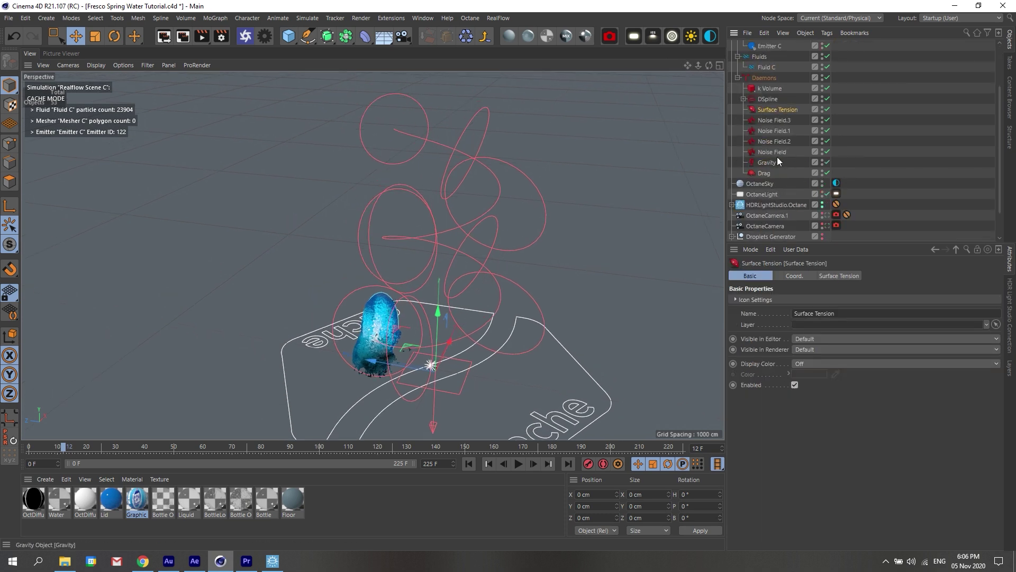
click(770, 183)
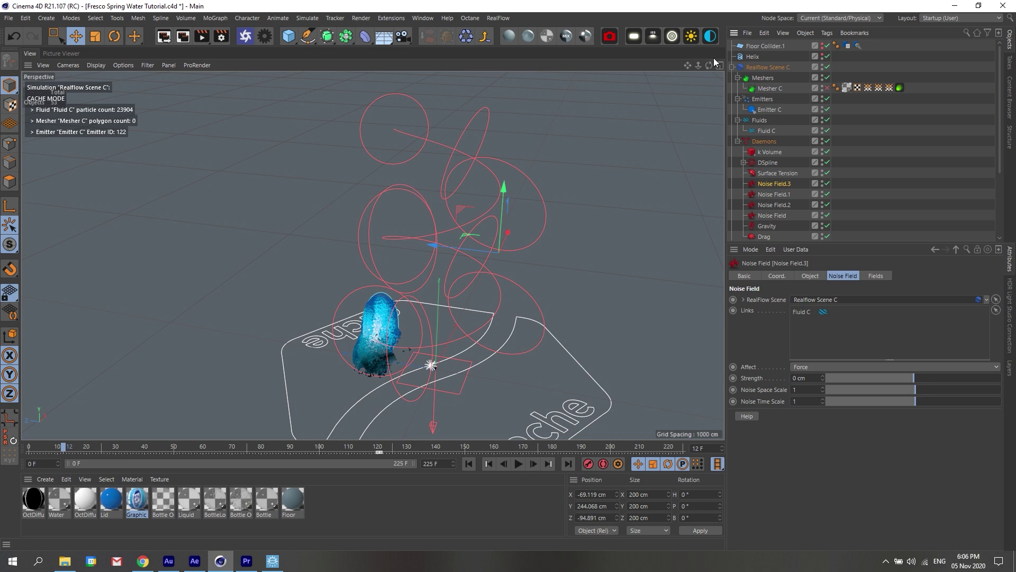
drag(627, 198, 610, 218)
key(ctrl+z)
click(762, 276)
click(802, 365)
click(797, 364)
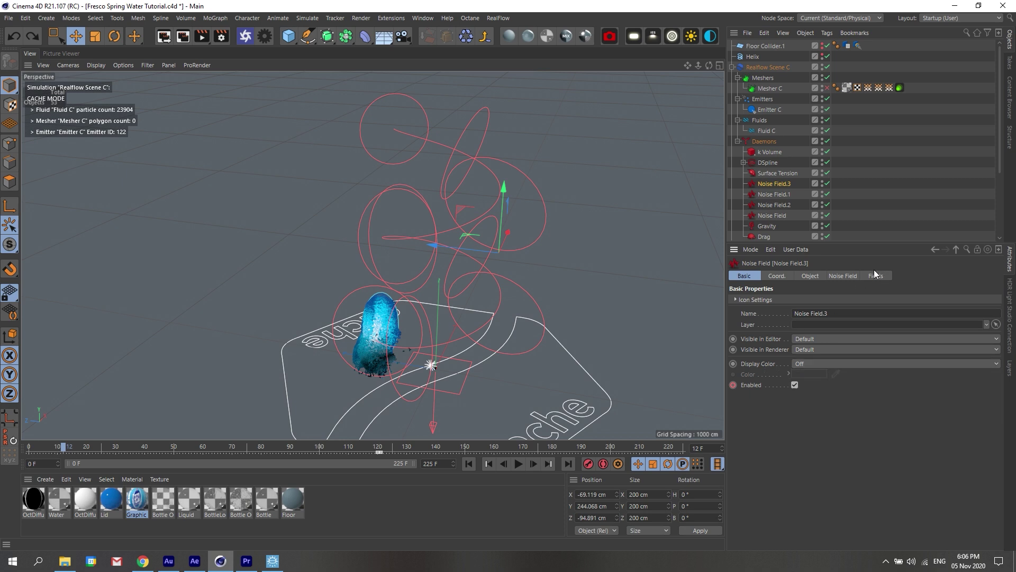
click(876, 276)
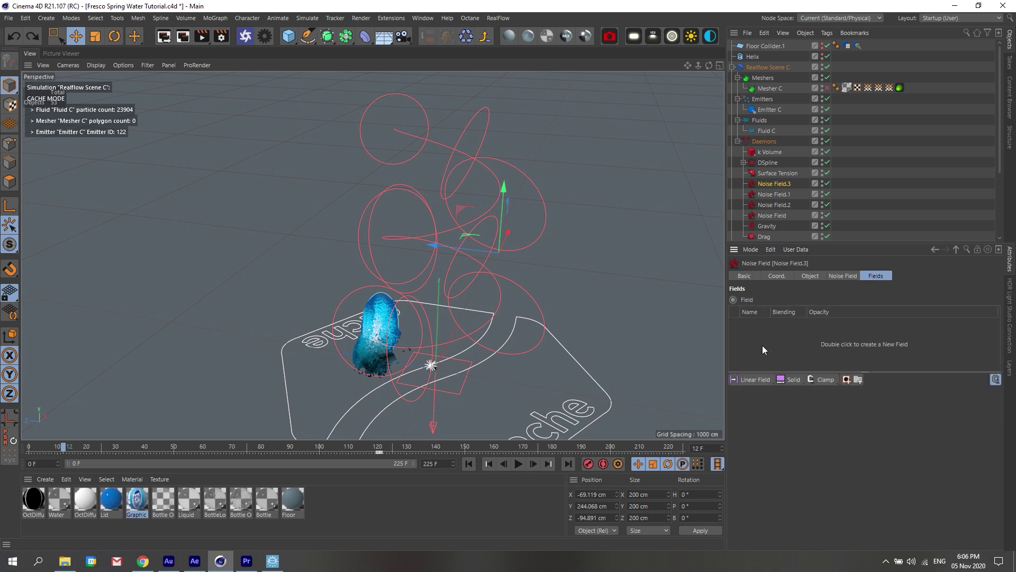
Select all four Noise Field daemons together and examine where they sit around the fluid's spline from several angles
click(904, 128)
drag(709, 65, 730, 65)
alt+drag(372, 255, 374, 258)
click(776, 183)
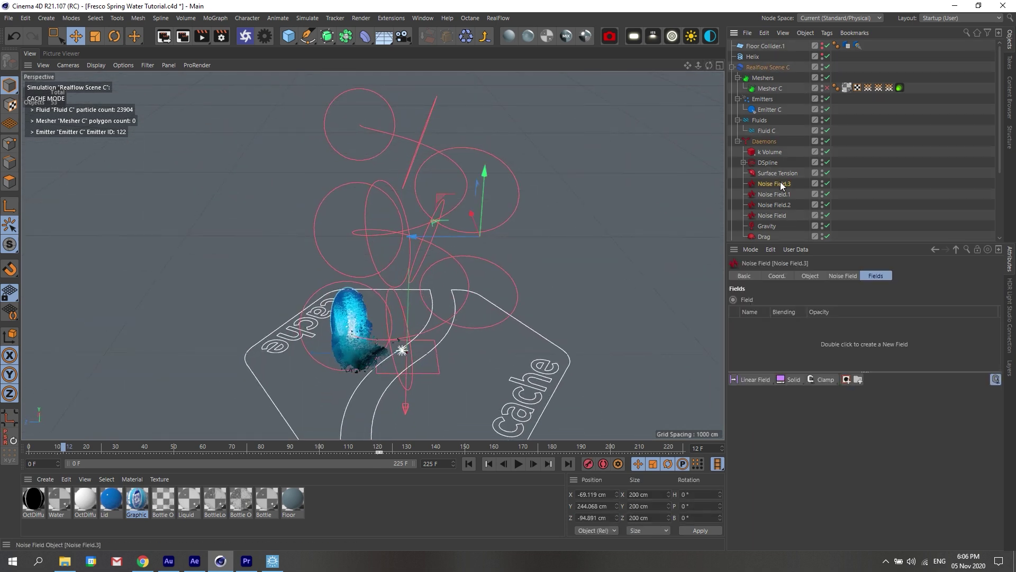
shift+click(769, 215)
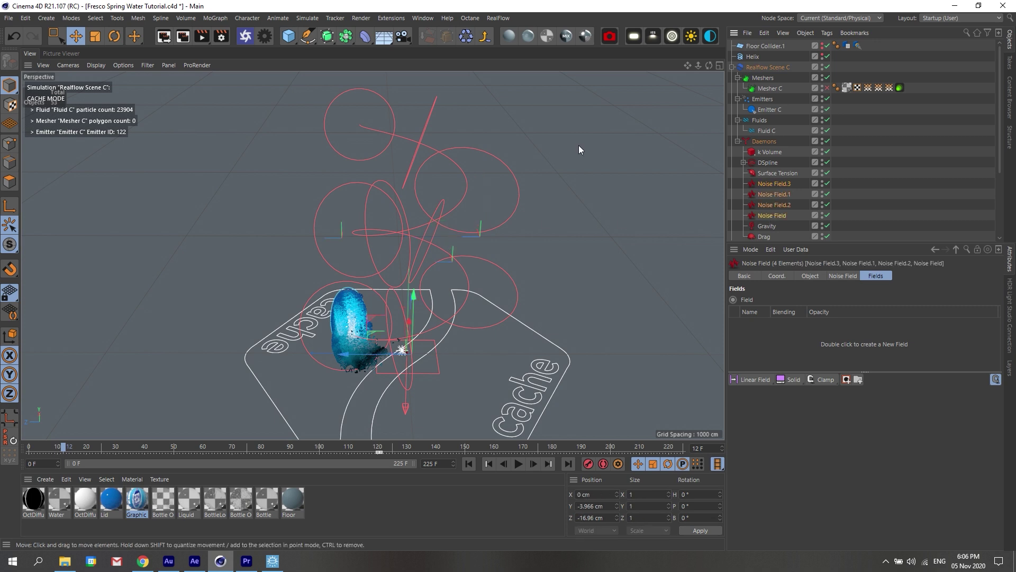
alt+drag(381, 249, 373, 255)
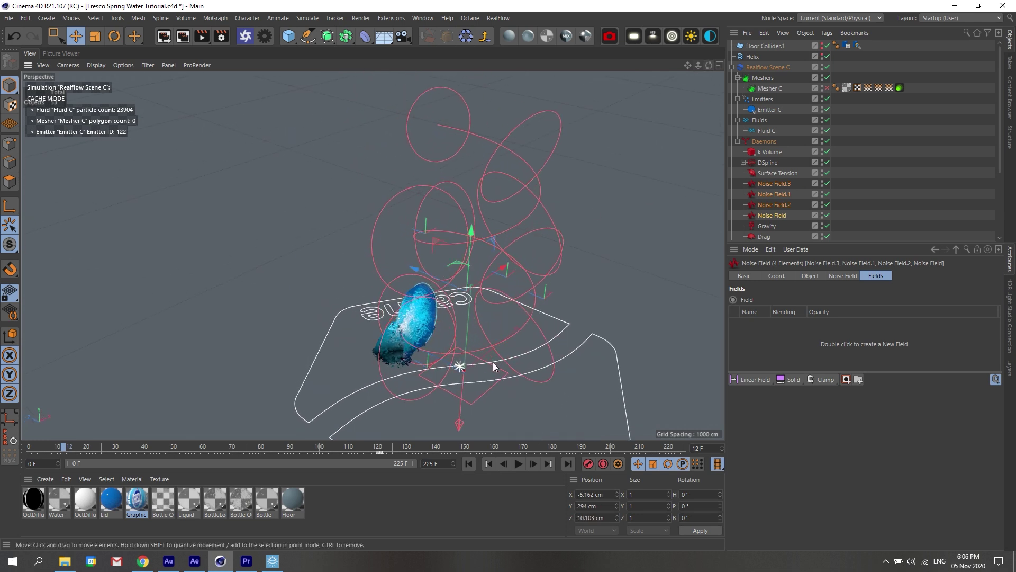
alt+drag(702, 64, 372, 256)
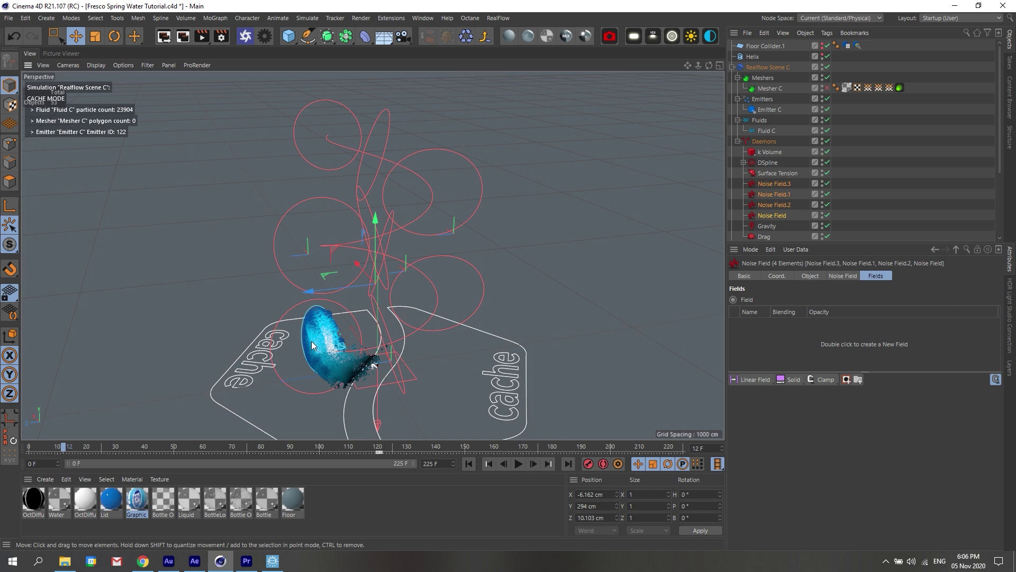
drag(688, 65, 696, 66)
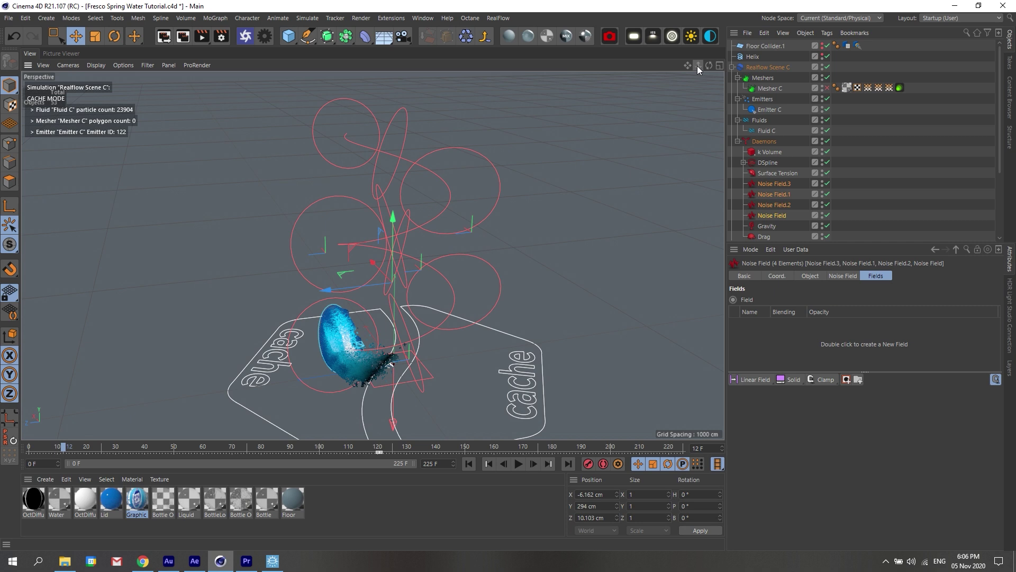
drag(697, 66, 765, 84)
Clear the selection, scrub the simulation to frame 194 and review the DSpline, Gravity and Drag daemon settings
click(882, 151)
click(770, 132)
click(852, 125)
scroll(545, 132, down, 1)
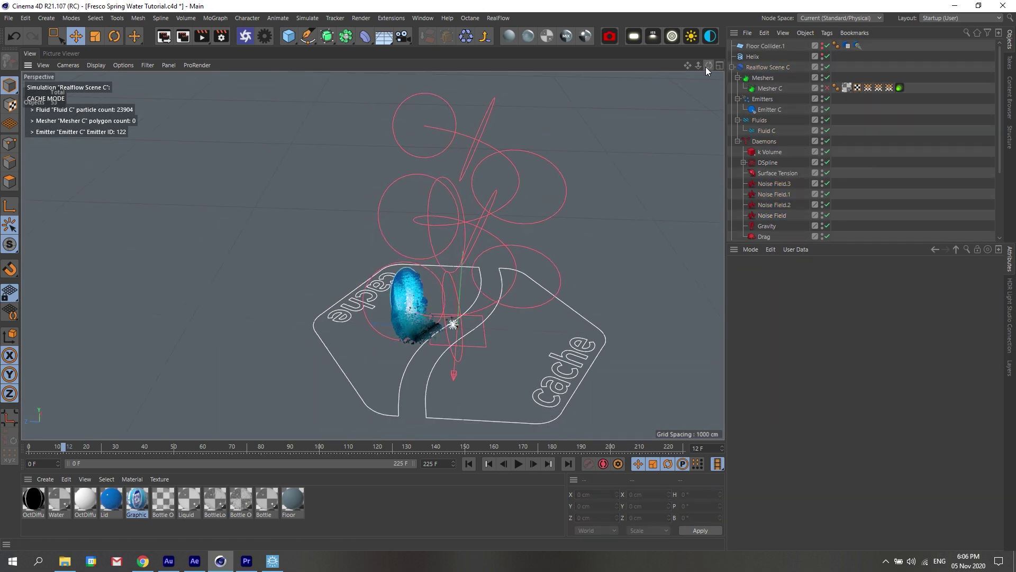
drag(706, 67, 752, 53)
drag(77, 447, 589, 425)
click(764, 163)
click(770, 228)
click(764, 236)
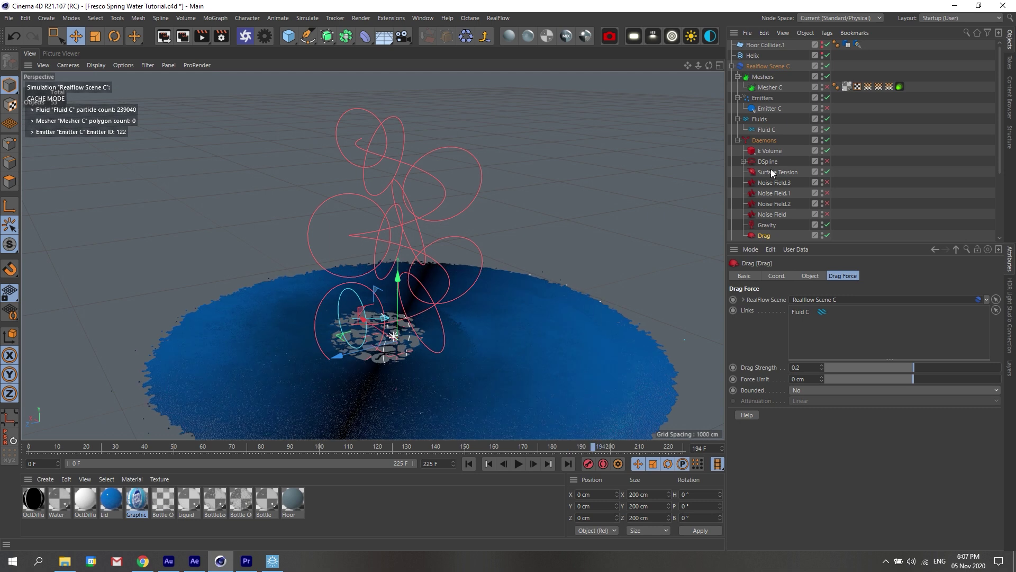
Enable Mesher C and move through frames 174, 117 and 133 to check the meshed fluid
click(770, 87)
click(827, 88)
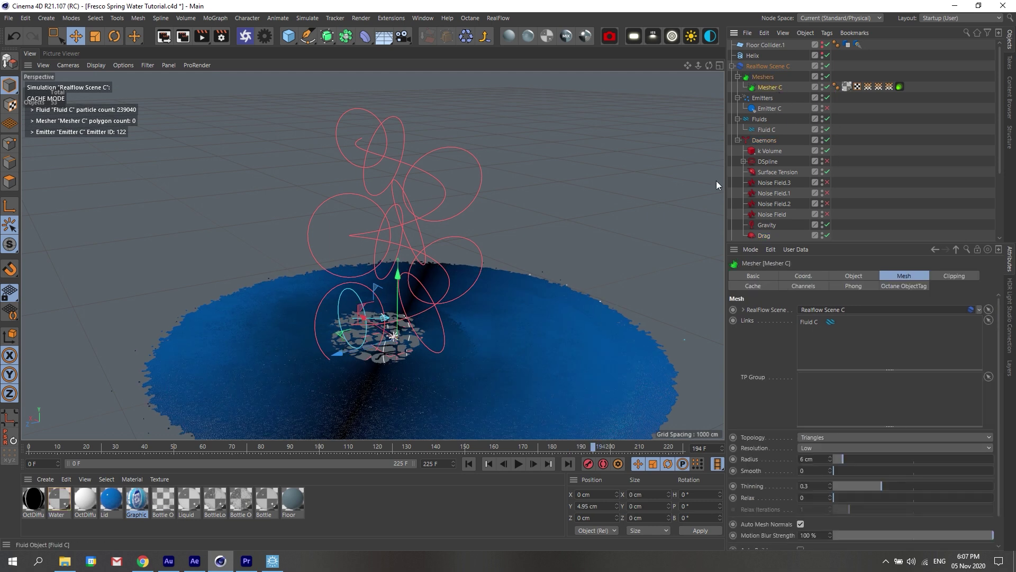
drag(352, 446, 382, 446)
click(531, 445)
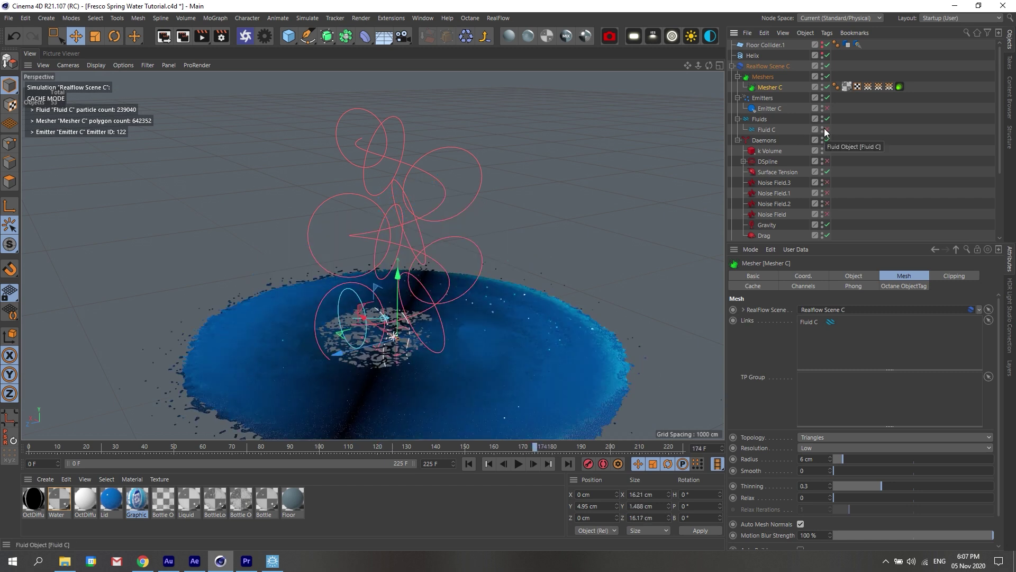
drag(709, 65, 741, 65)
click(416, 446)
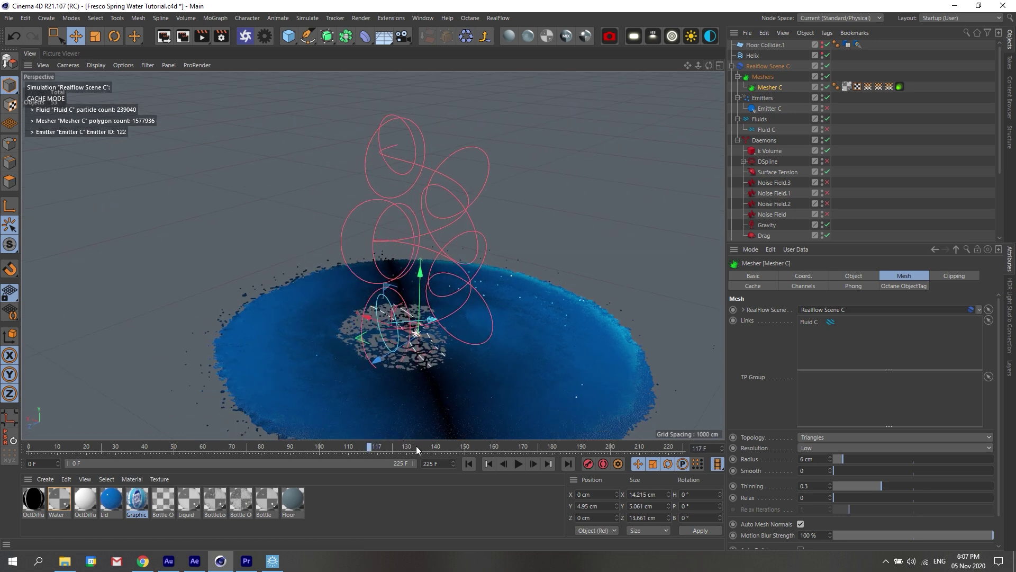
Review the RealFlow Scene C cache settings and move the playhead to frame 150
click(763, 67)
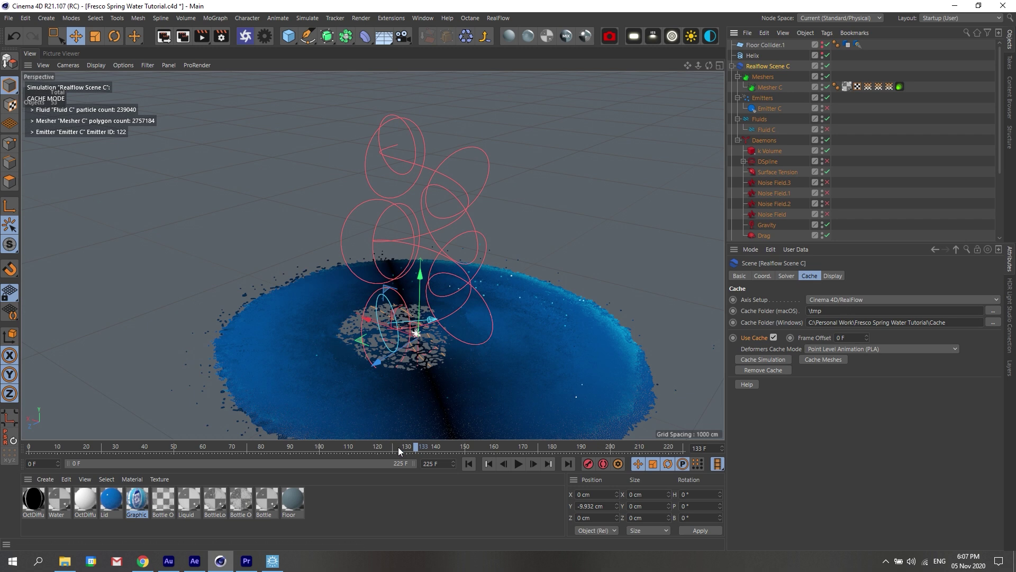
click(465, 450)
click(776, 86)
click(768, 67)
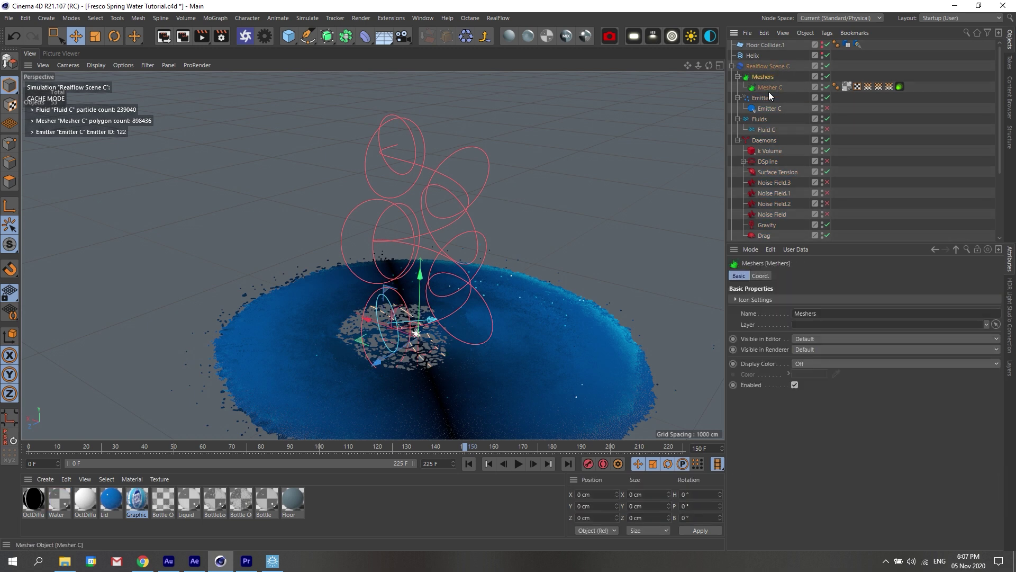
Disable Mesher C, re-enable Fluid C and scrub to frame 117 to display the particle splash
click(827, 87)
click(827, 129)
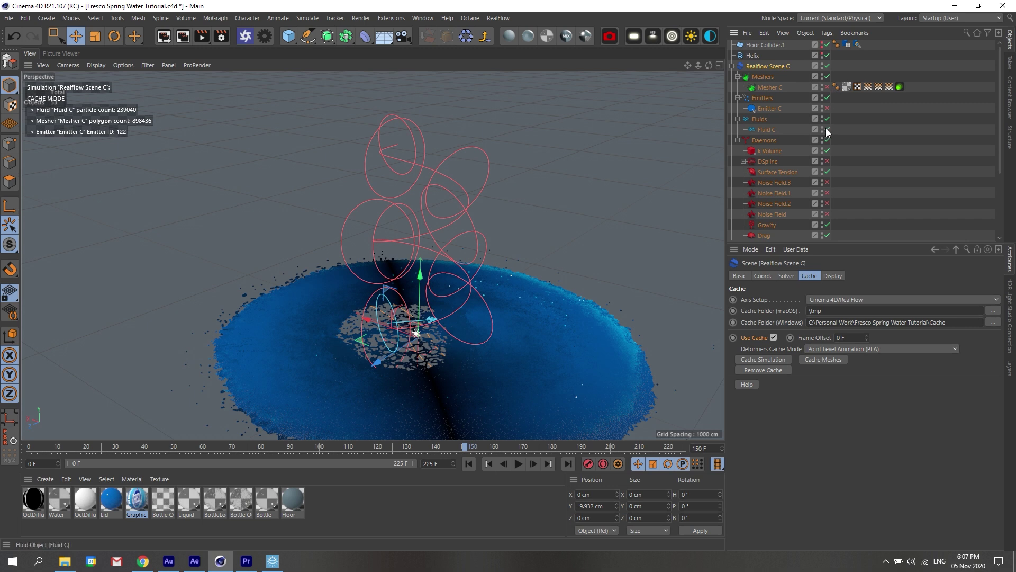
mouse_move(380, 442)
mouse_down()
mouse_move(313, 445)
mouse_move(369, 447)
mouse_up()
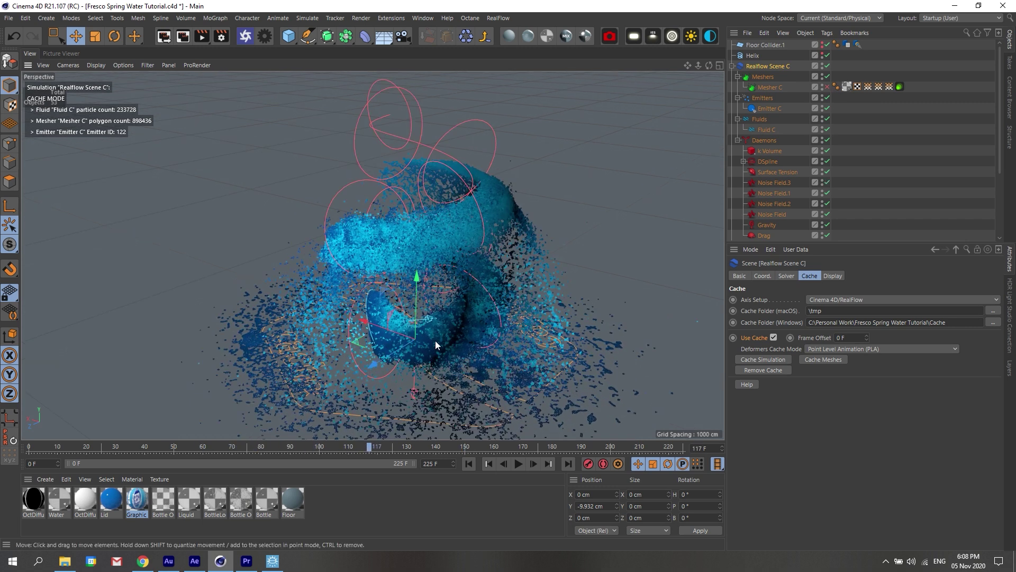
Open the coordinates of RealFlow Scene C and enter 2 as its X scale
click(765, 278)
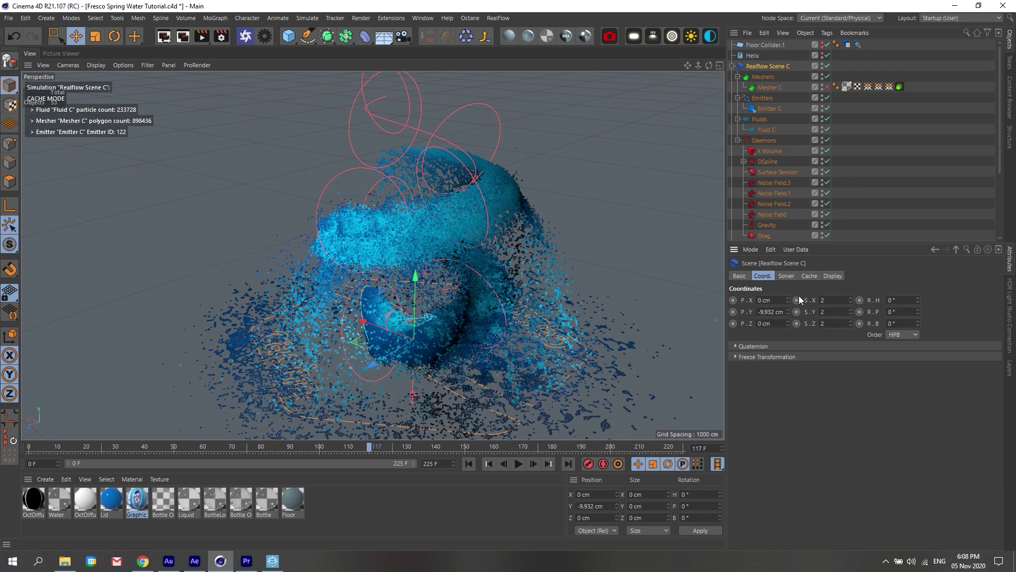
click(850, 303)
text(2)
click(840, 313)
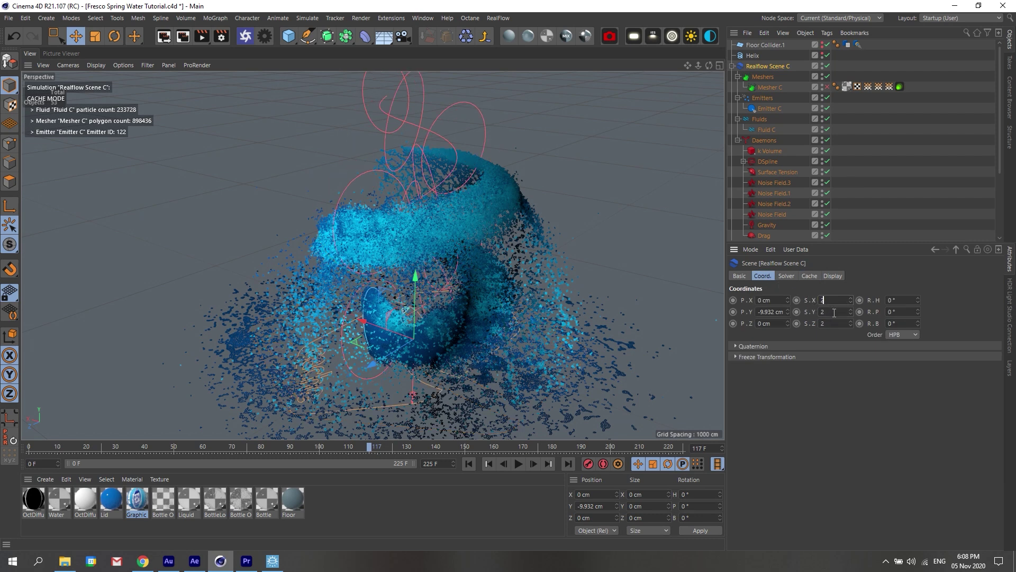
Select Fluid C, undo its accidental move under Noise Field.1, check its scale values and scrub to frame 98
click(768, 130)
drag(771, 132, 773, 193)
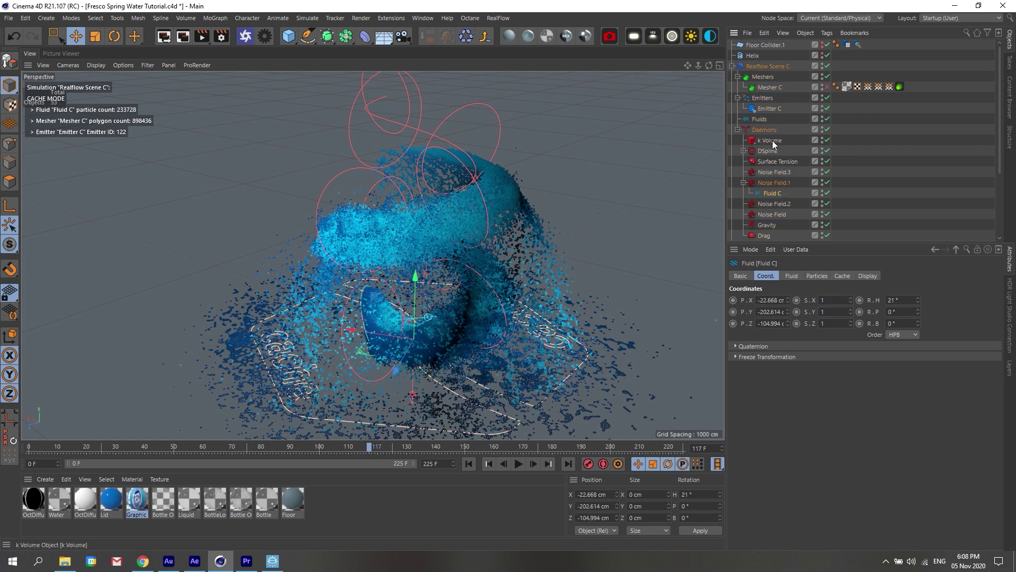
key(ctrl+z)
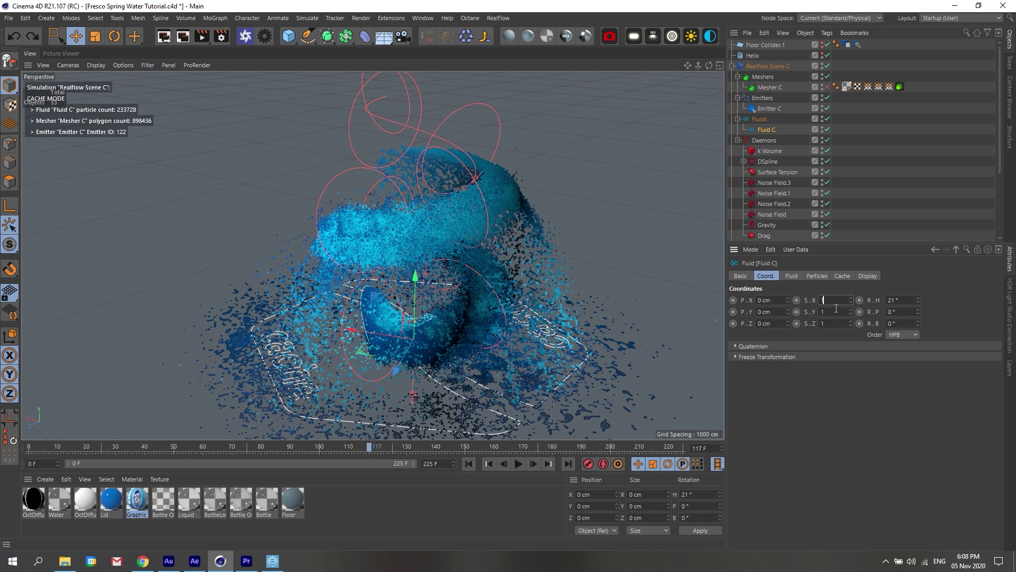
key(Return)
key(Tab)
drag(279, 449, 314, 409)
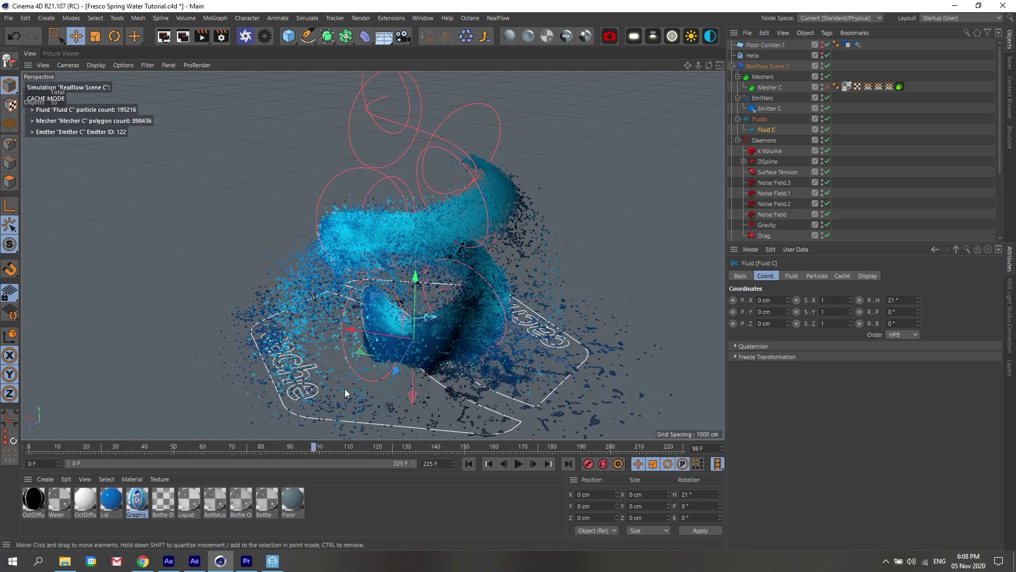
Hide RealFlow Scene C in the viewport
click(818, 66)
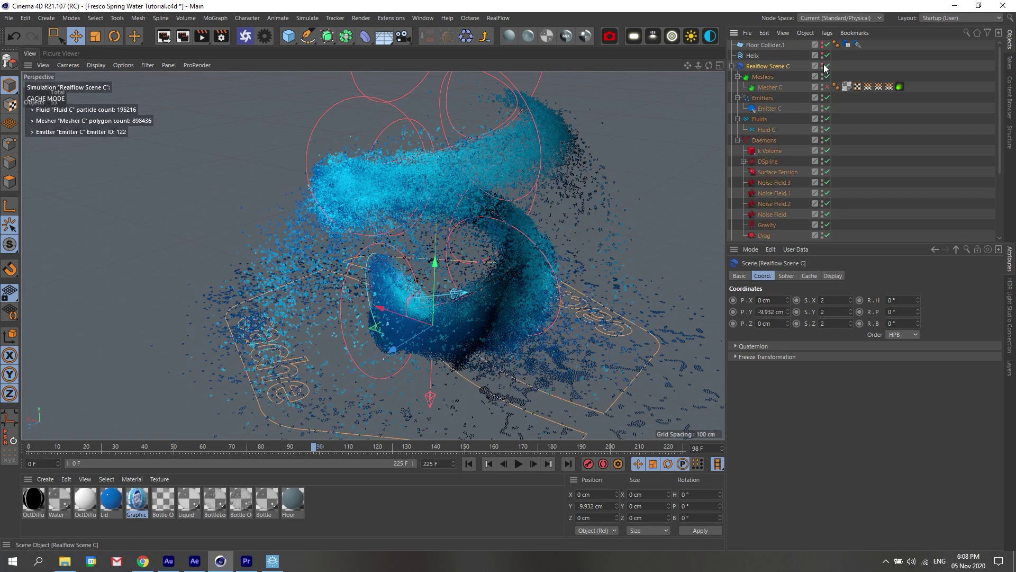
click(824, 65)
scroll(415, 329, up, 6)
scroll(471, 312, up, 6)
Select OctaneCamera, scrub to frame 56 to examine its movement toward the bottle, and look through the camera
scroll(881, 151, down, 3)
click(799, 185)
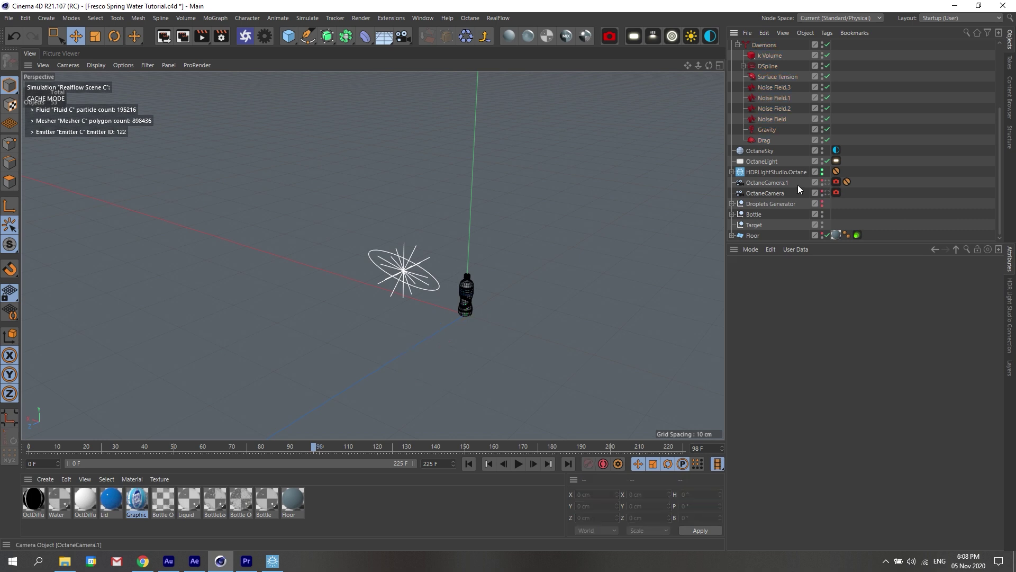
click(802, 193)
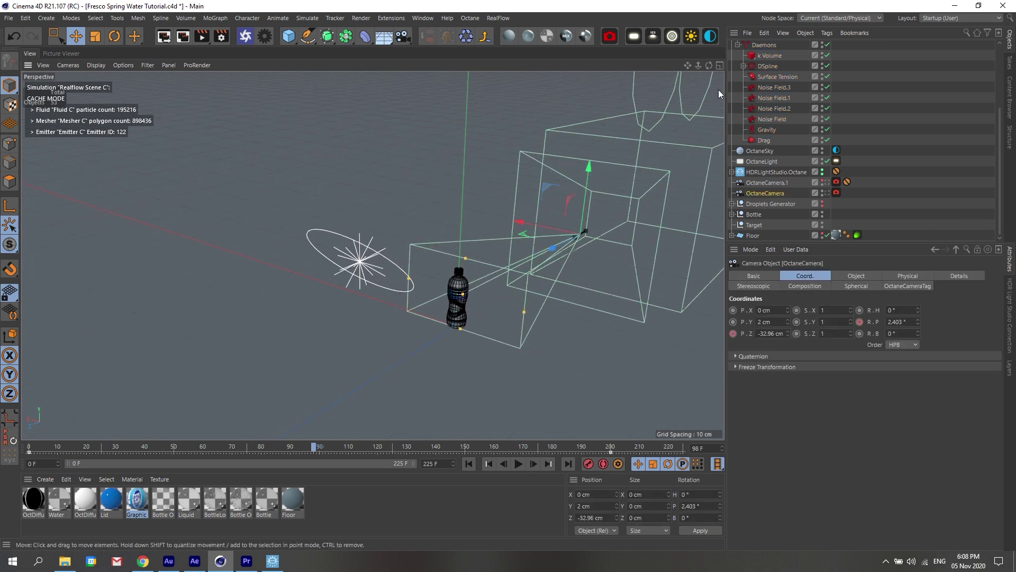
drag(709, 65, 702, 68)
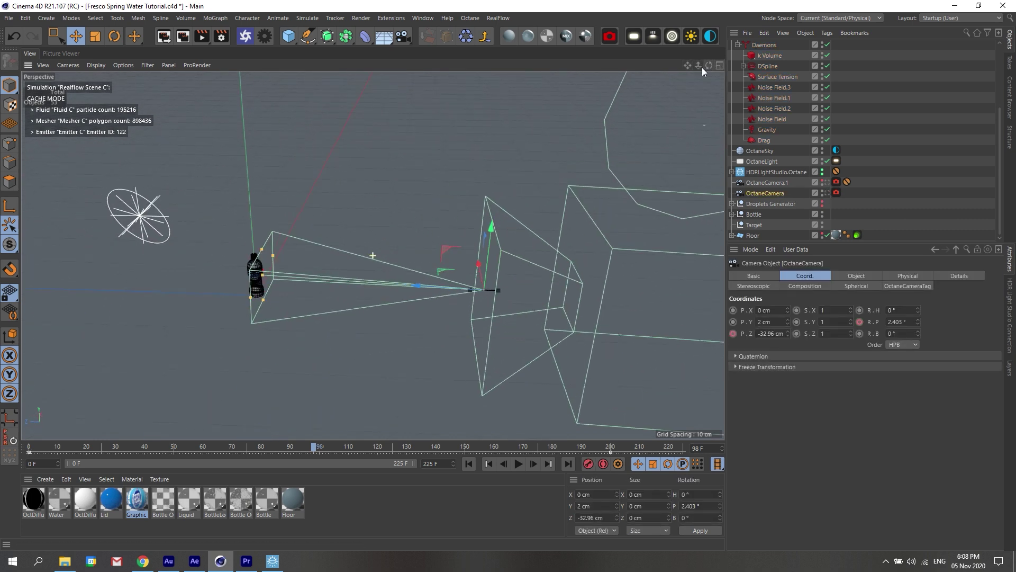
scroll(416, 243, down, 3)
drag(297, 446, 425, 298)
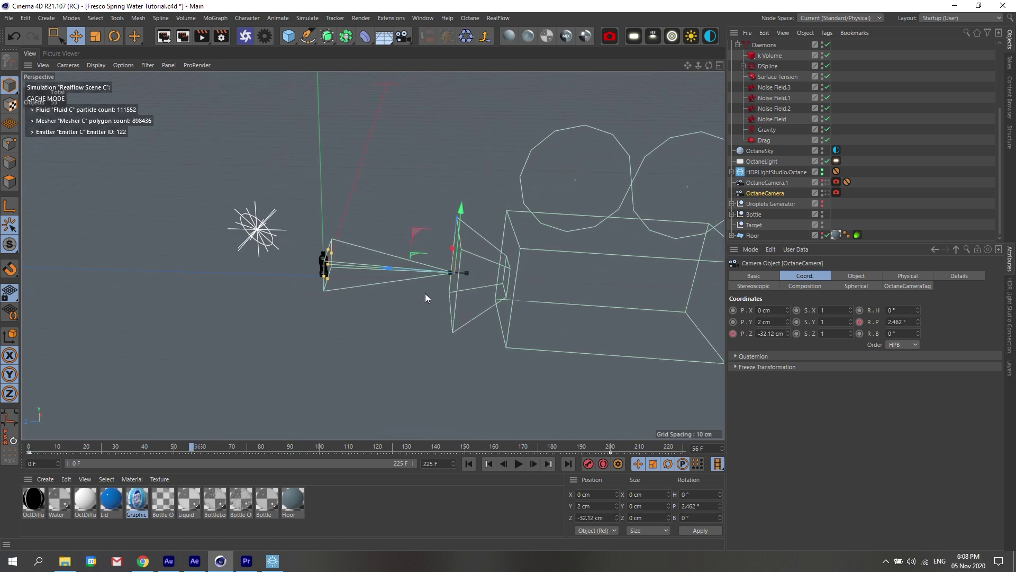
click(828, 193)
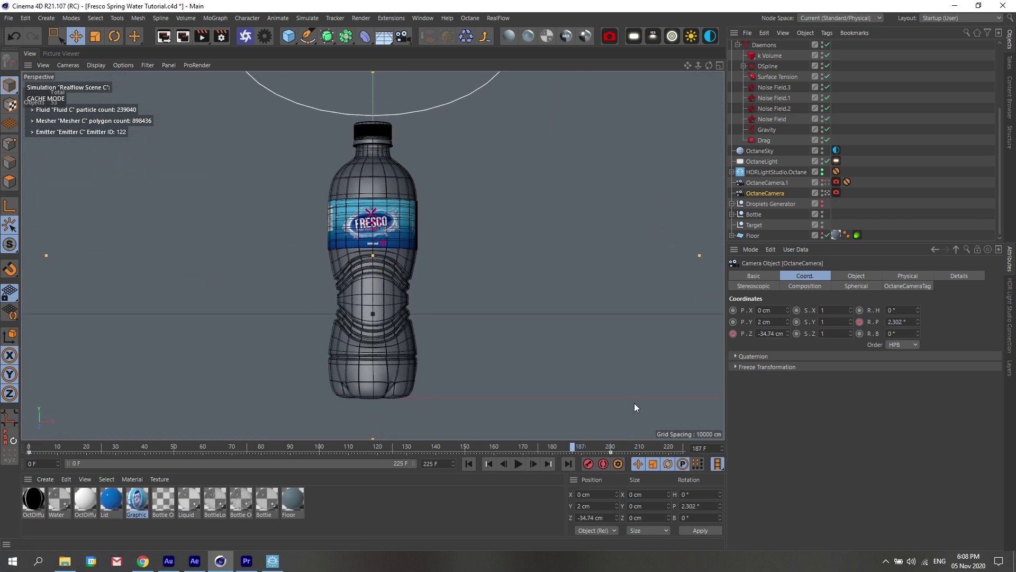
Start an Octane Live Viewer render of the bottle and place its window over the viewport
click(245, 36)
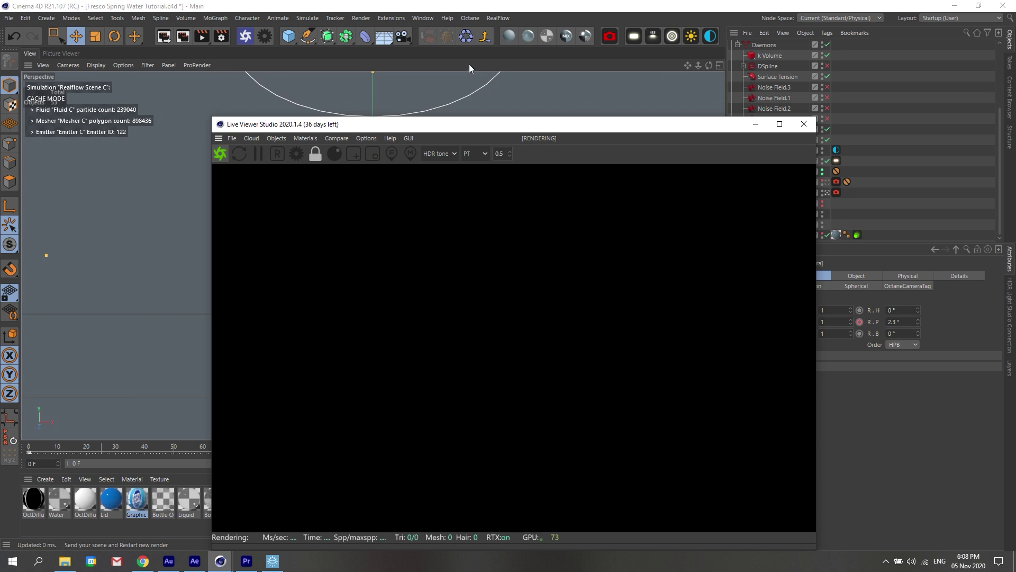
drag(472, 125, 329, 44)
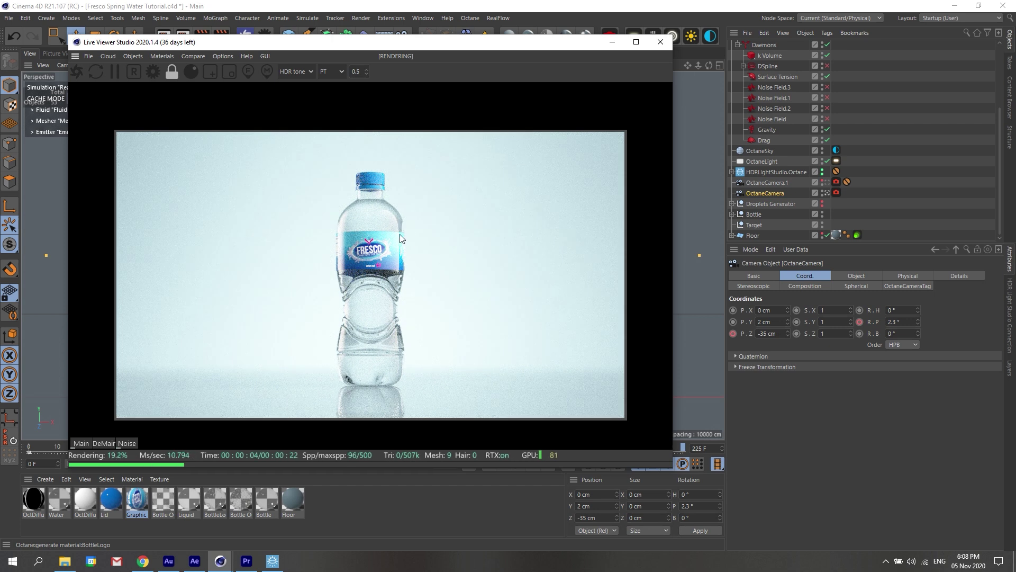
click(853, 193)
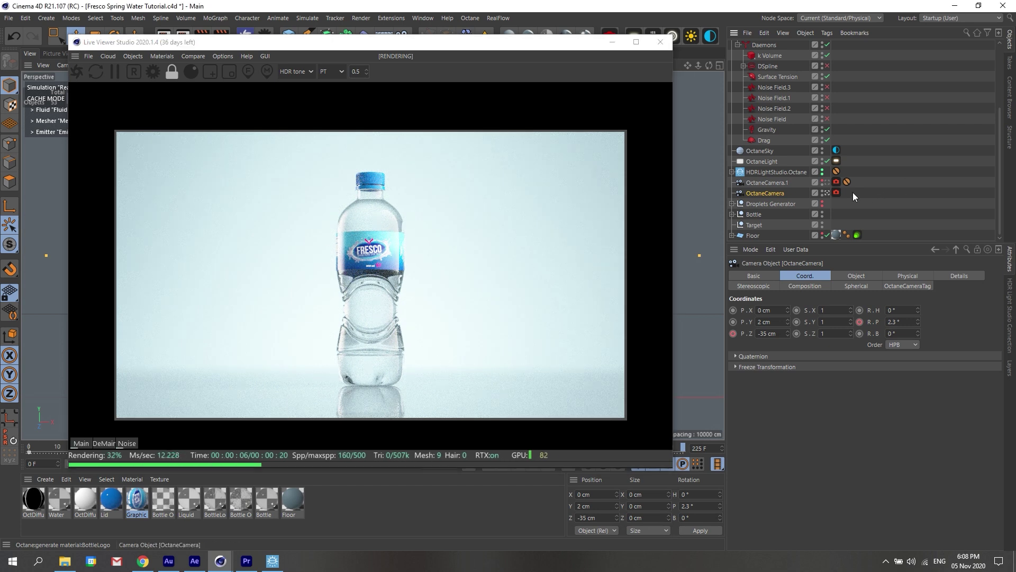
Disable OctaneLight to compare the render without it, and enable the light again
click(827, 163)
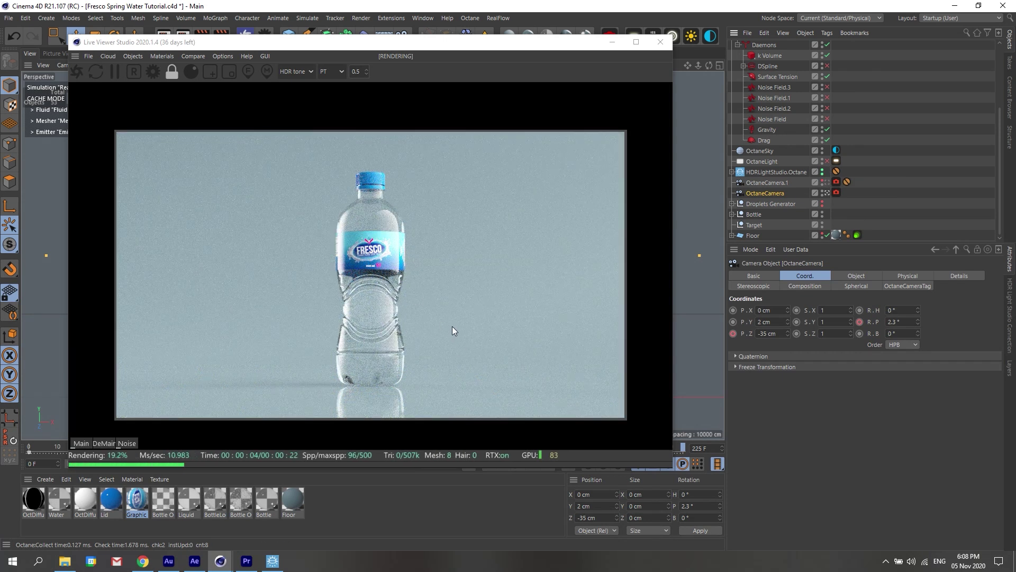
drag(470, 49, 438, 59)
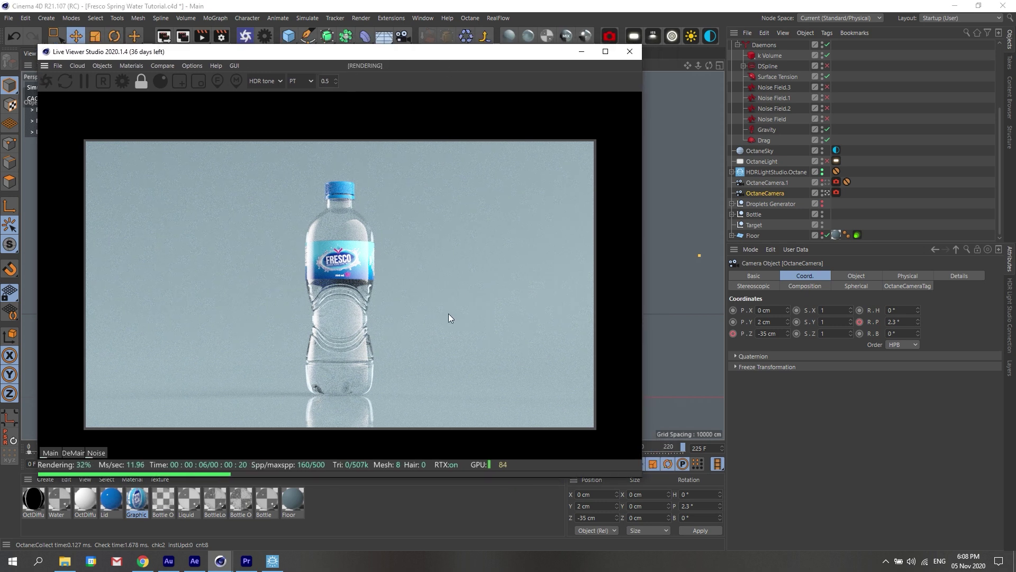
click(851, 165)
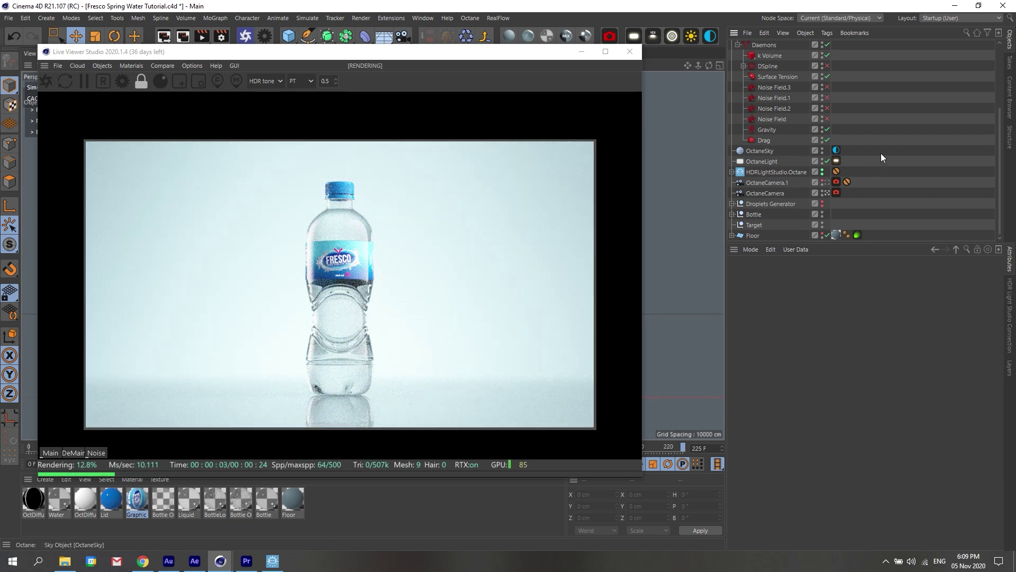
Collapse the Daemons group and open the light settings of OctaneLight's tag
scroll(866, 177, up, 4)
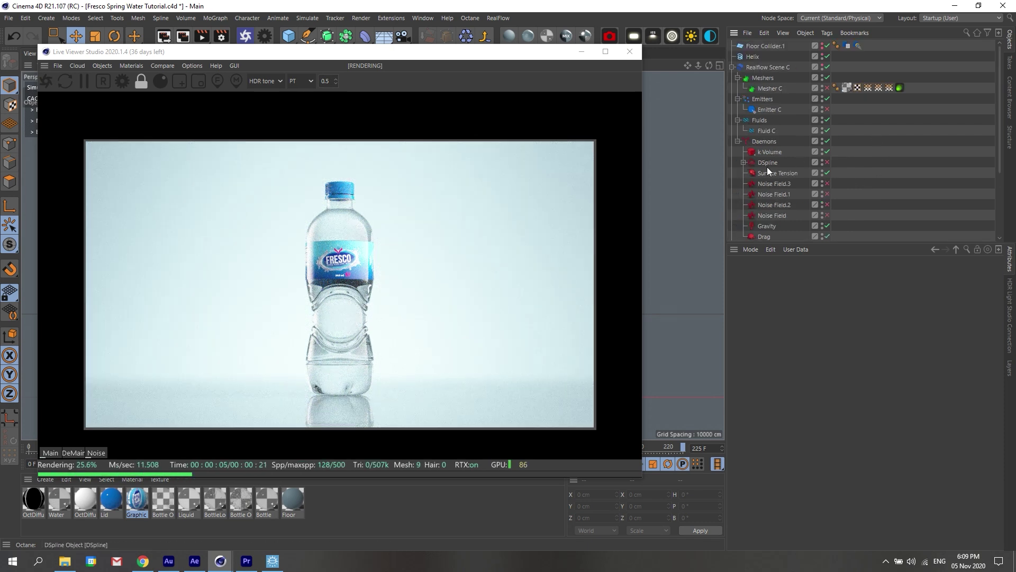
click(740, 142)
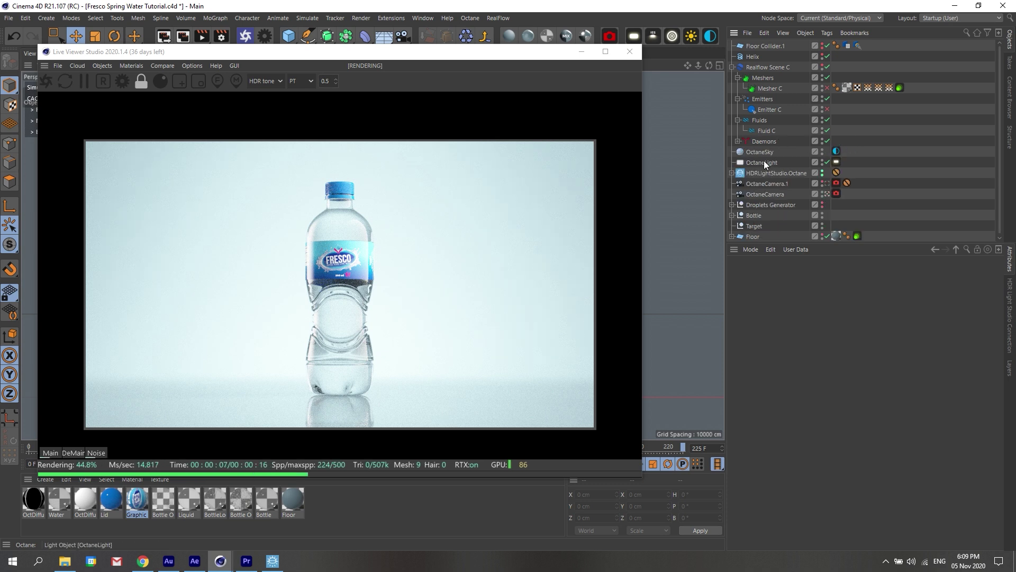
scroll(911, 178, down, 1)
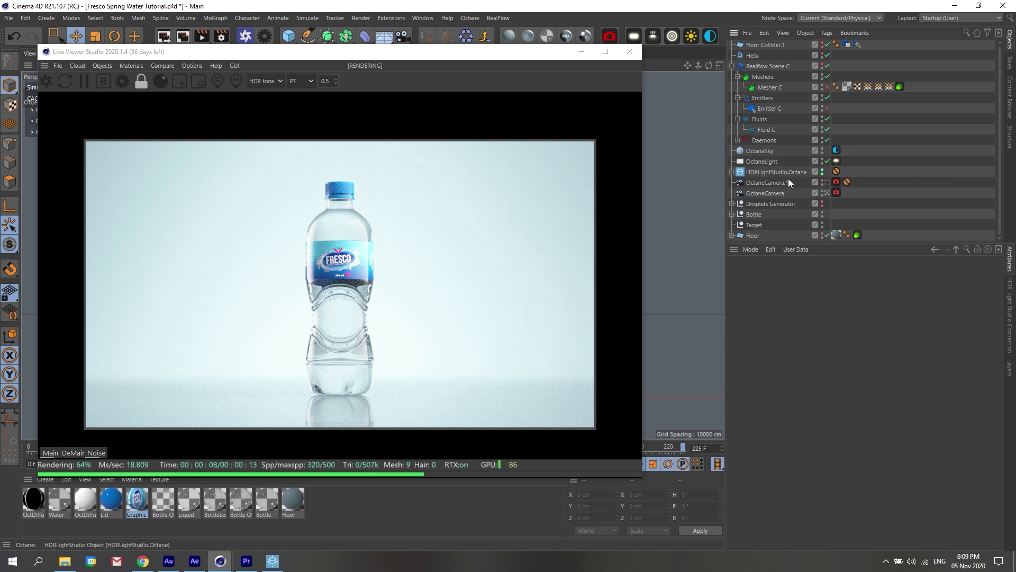
click(733, 172)
click(733, 172)
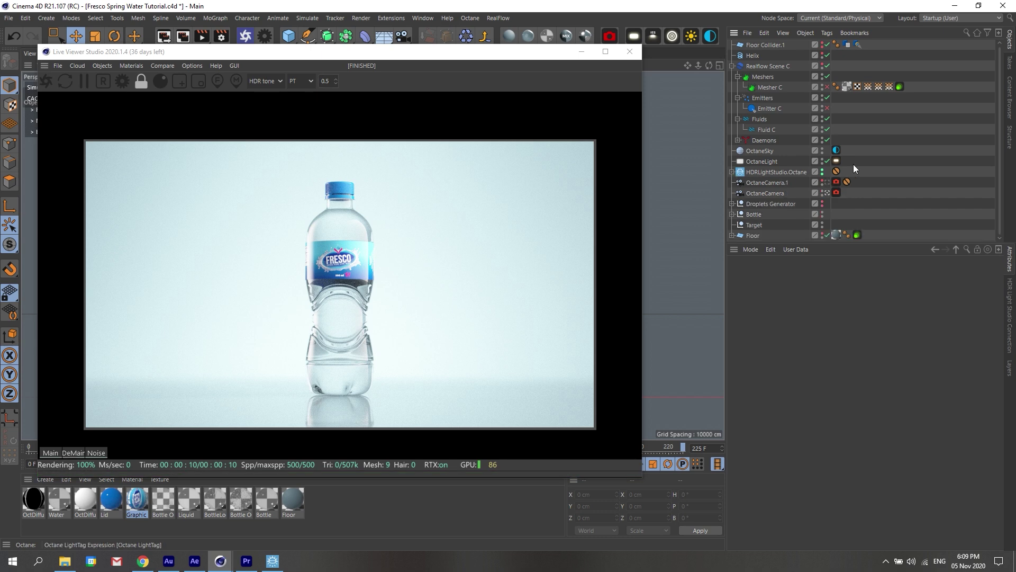
click(834, 161)
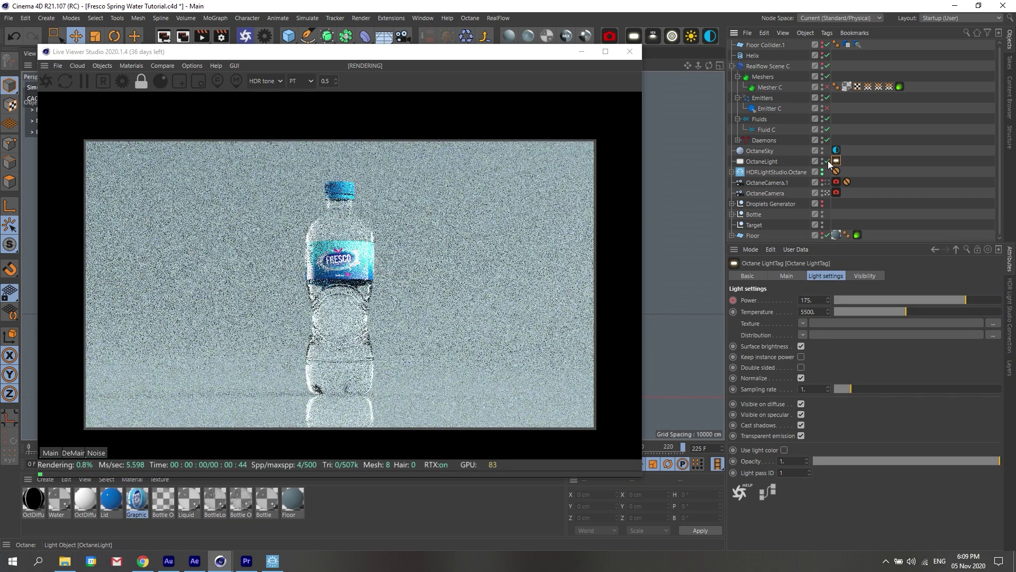
Switch to HDR Light Studio and place its window so the bottle stays visible in the live render
click(273, 560)
drag(504, 122, 870, 139)
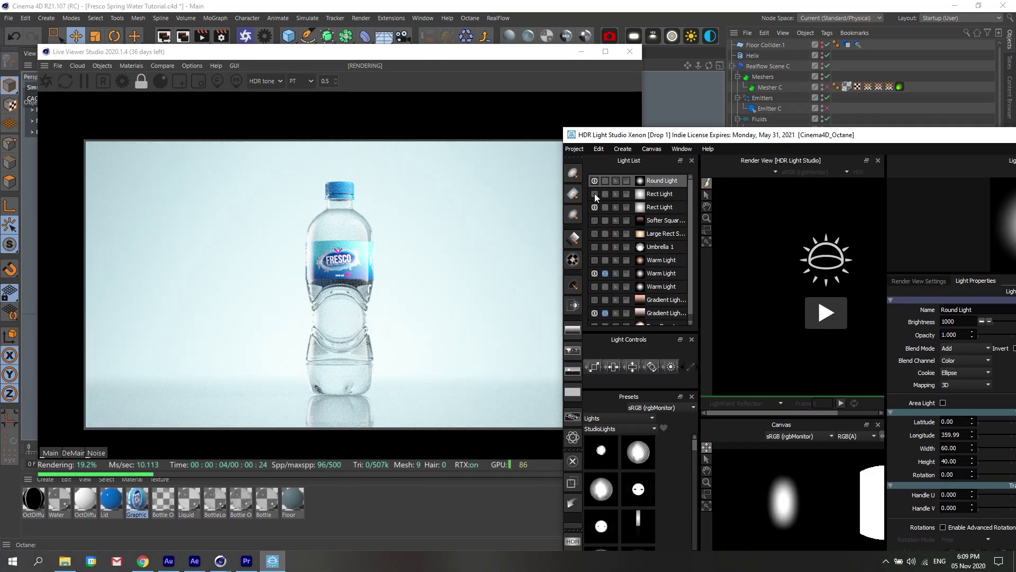
click(731, 118)
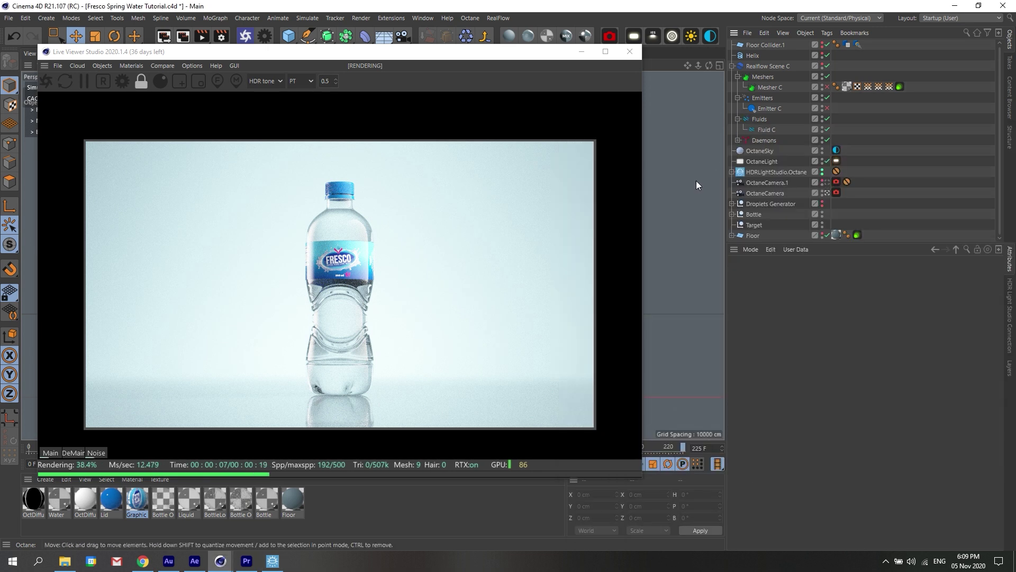
click(273, 561)
scroll(689, 238, down, 1)
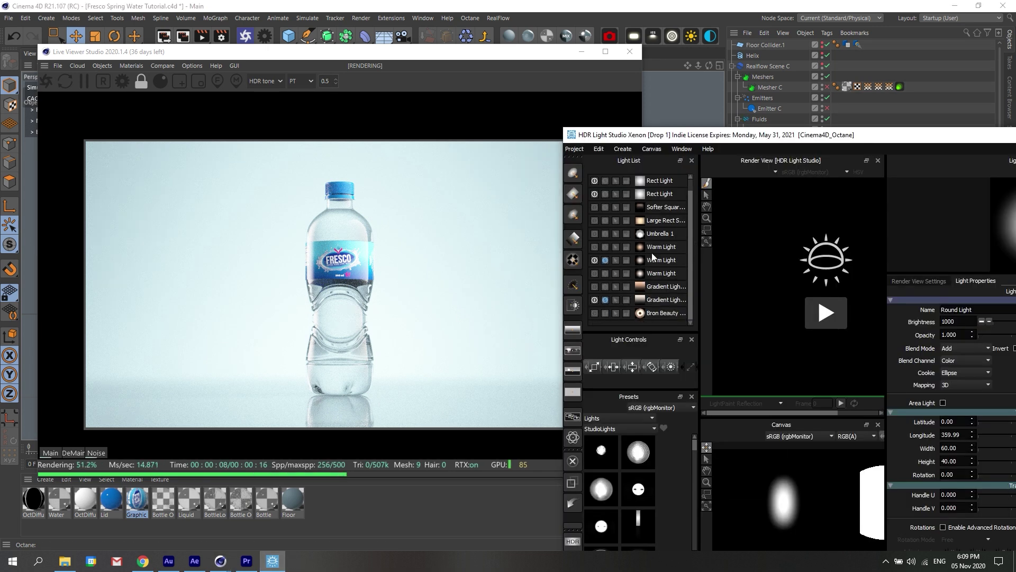
Select the active Warm Light and Gradient Light in HDR Light Studio to examine their properties, and return to the Live Viewer
click(647, 259)
click(654, 299)
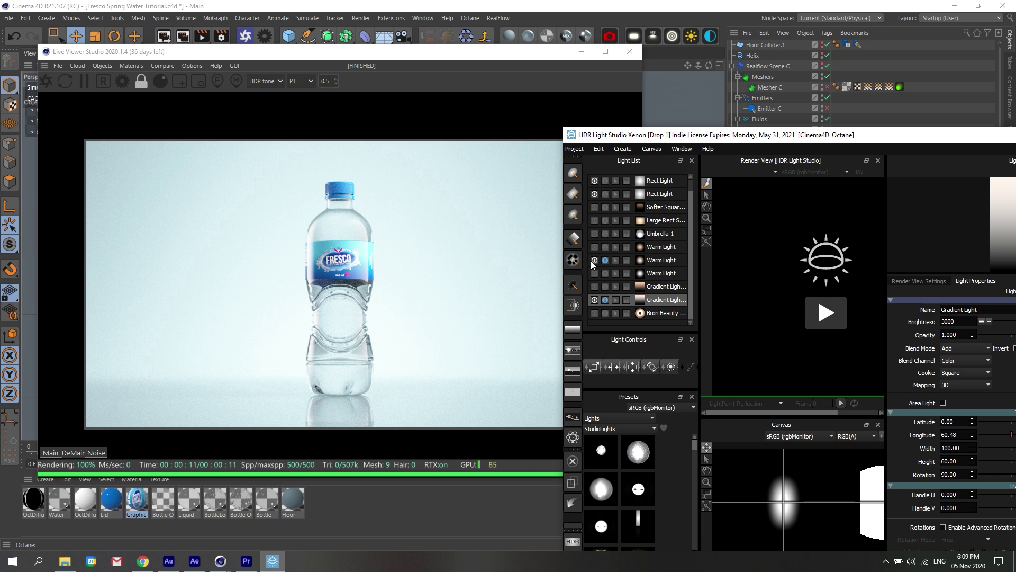
key(ctrl+z)
scroll(634, 246, down, 1)
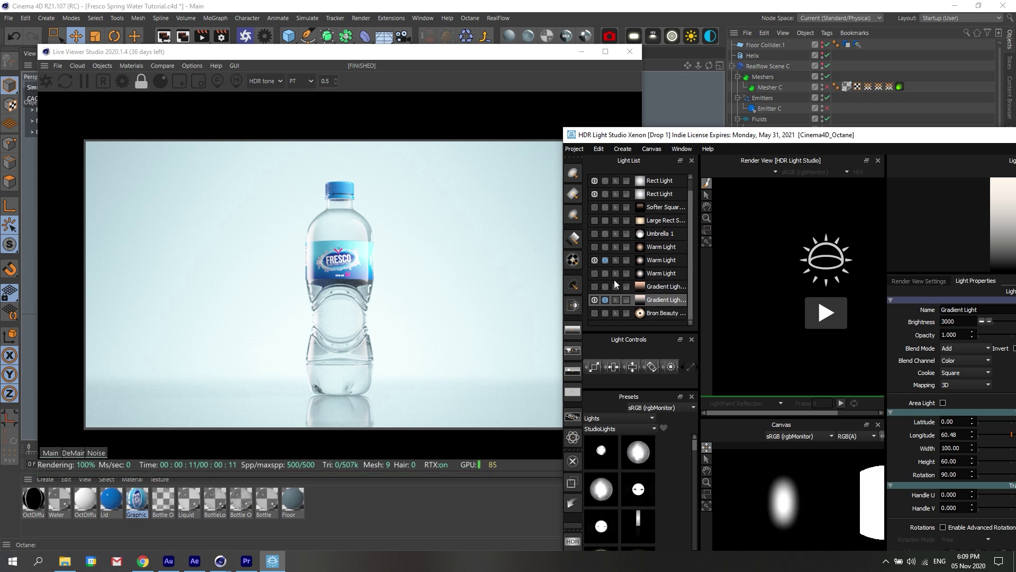
click(593, 259)
drag(739, 139, 797, 135)
click(425, 50)
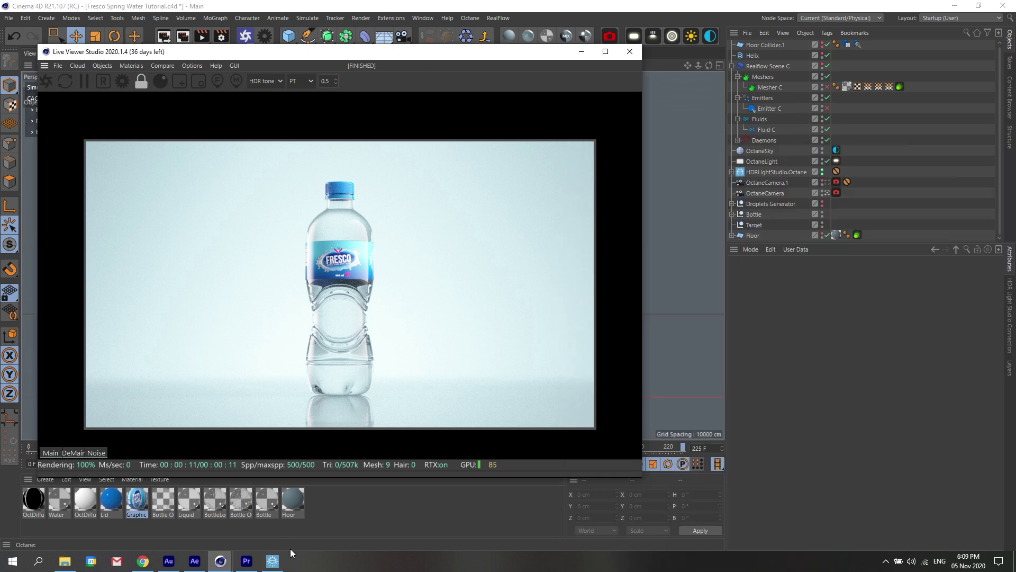
Turn off the Gradient Light and Warm Light in HDR Light Studio and move its window away from the render
click(273, 560)
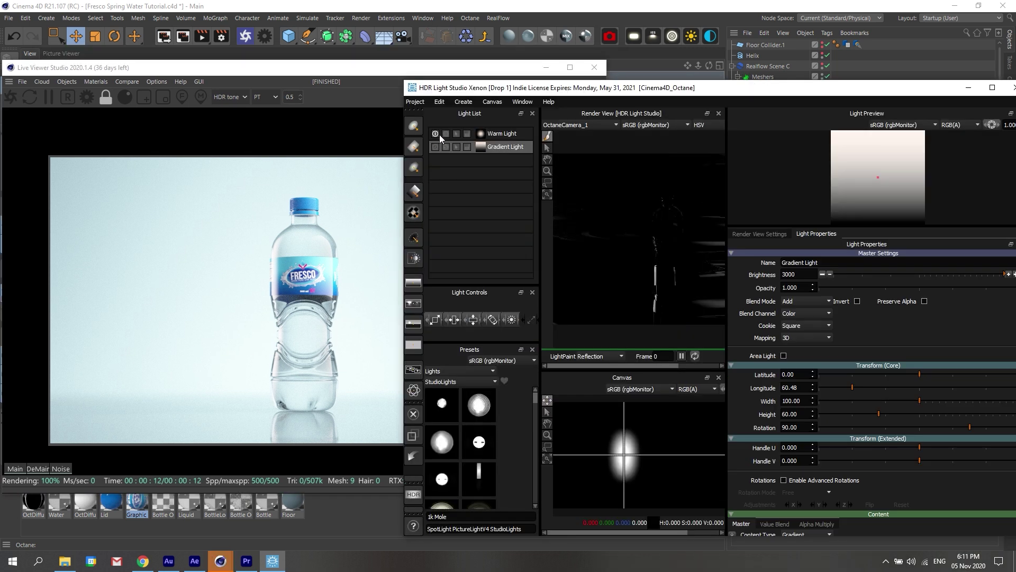
click(436, 135)
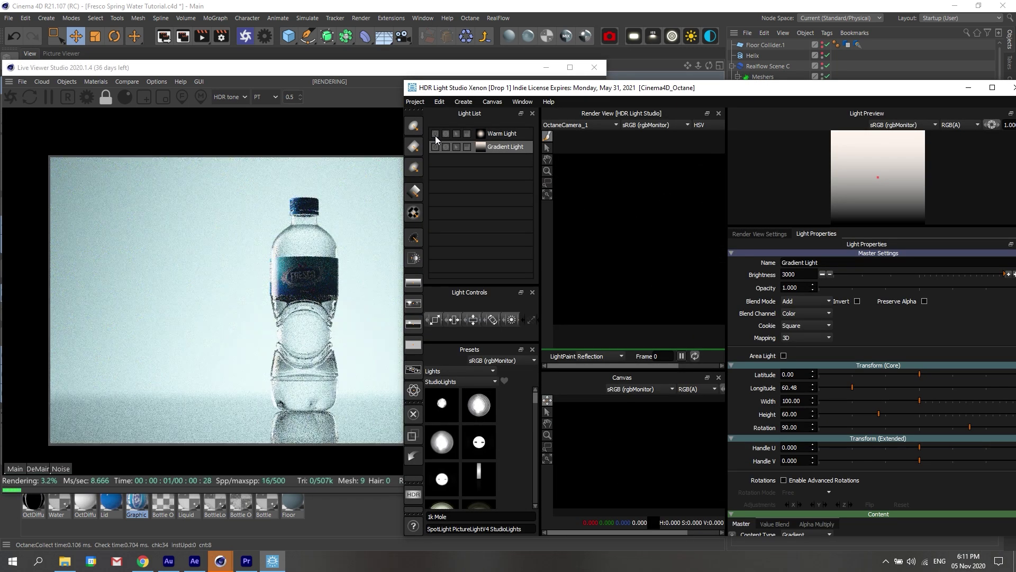
drag(593, 89, 762, 394)
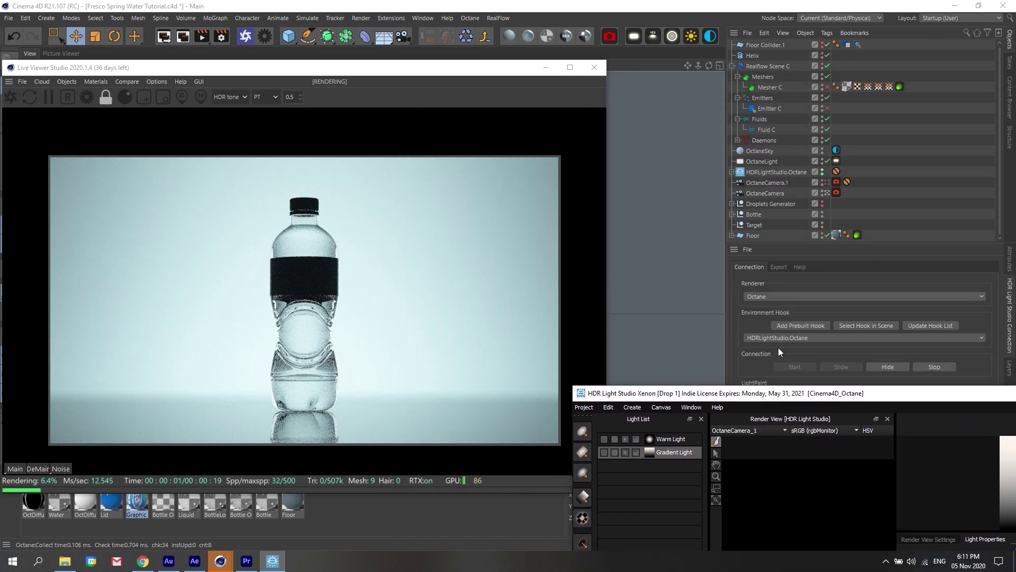
Disable OctaneLight, and open OctaneSky's environment tag and hide the sky from the render
click(827, 161)
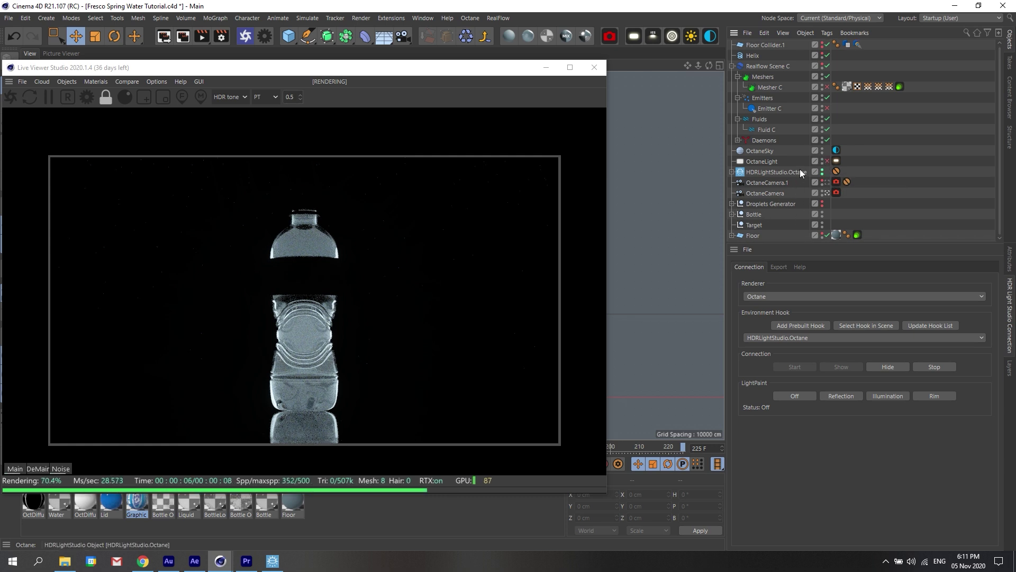
click(826, 160)
click(826, 160)
click(836, 151)
click(837, 150)
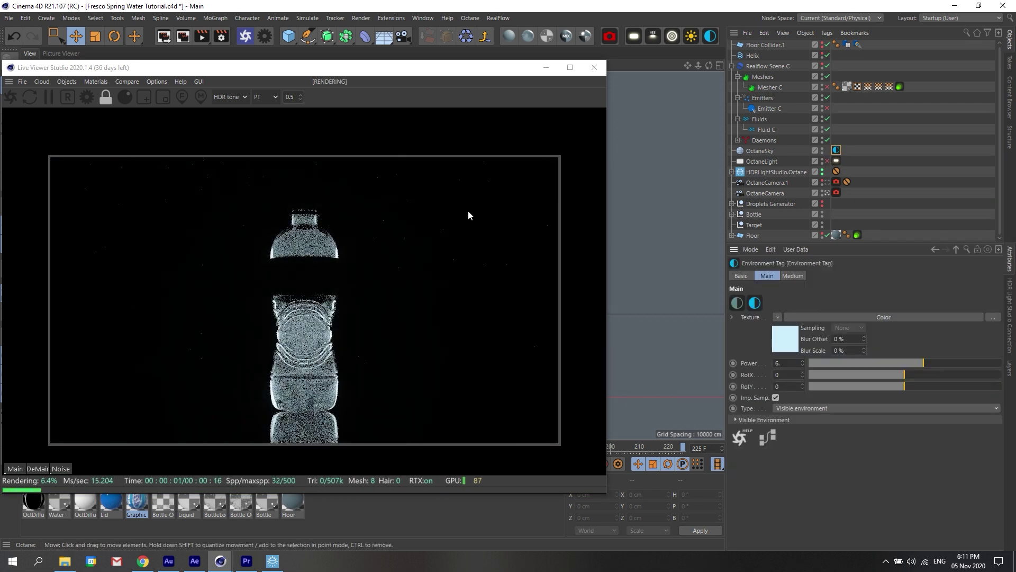
click(823, 153)
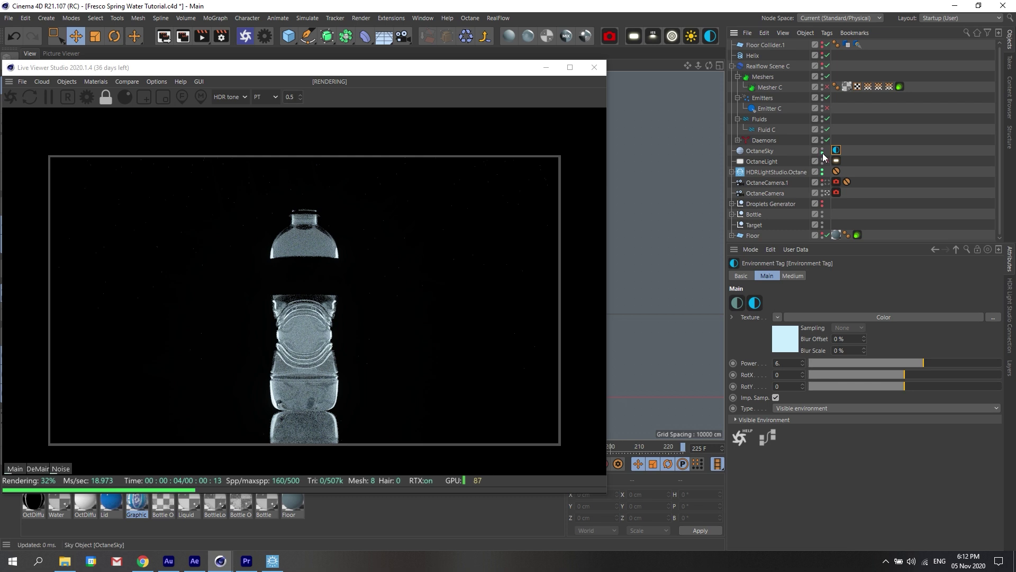
Re-enable OctaneLight and turn on the Gradient Light and Warm Light in HDR Light Studio
click(828, 160)
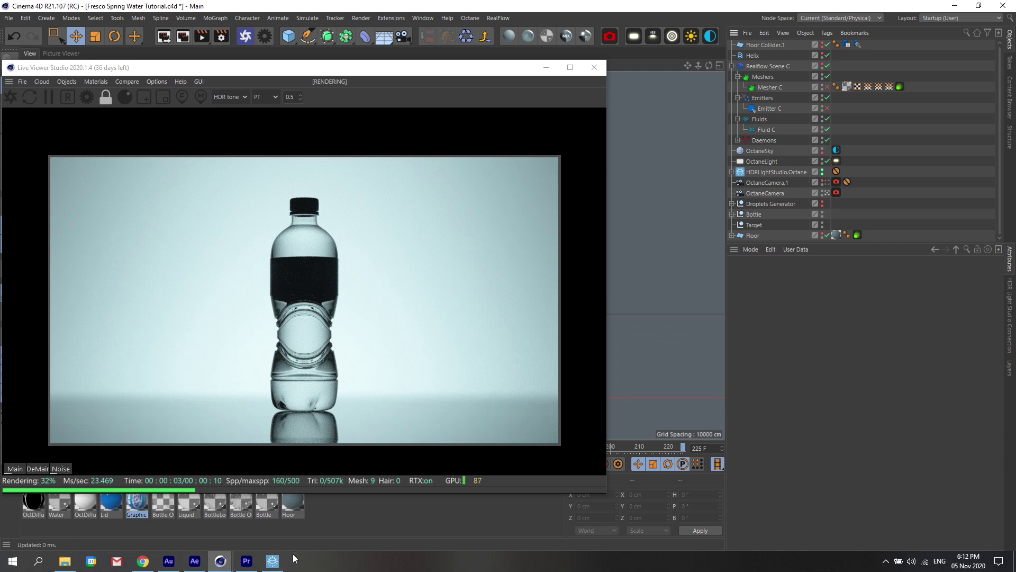
click(272, 561)
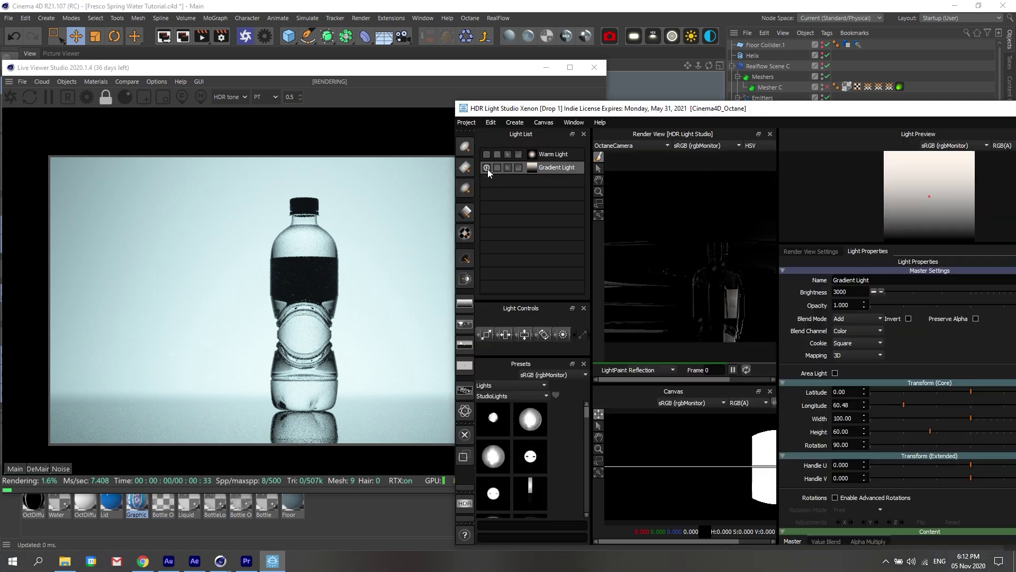
click(487, 154)
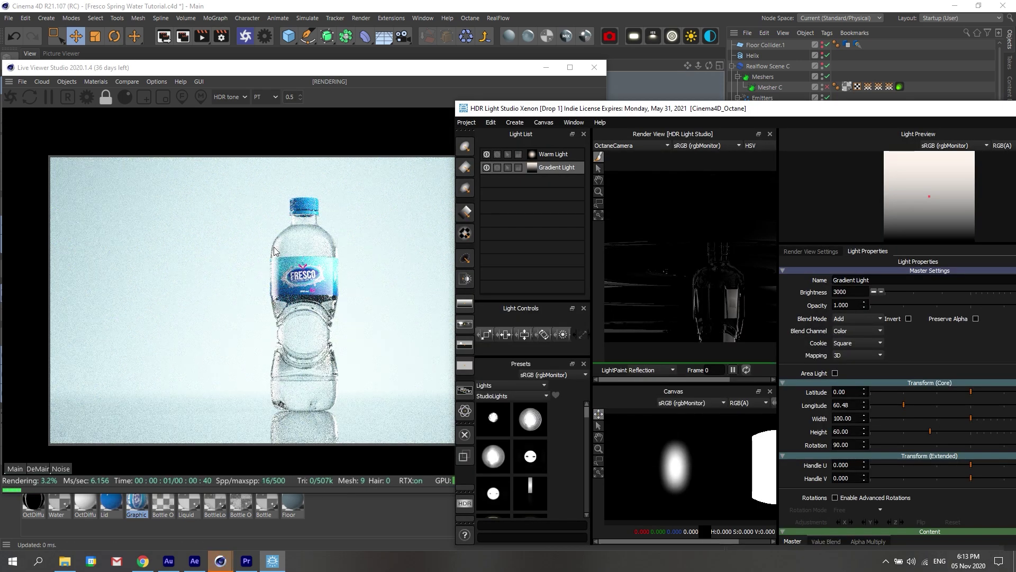
Switch the Gradient Light off and on to compare its effect on the bottle, and minimise HDR Light Studio
click(486, 167)
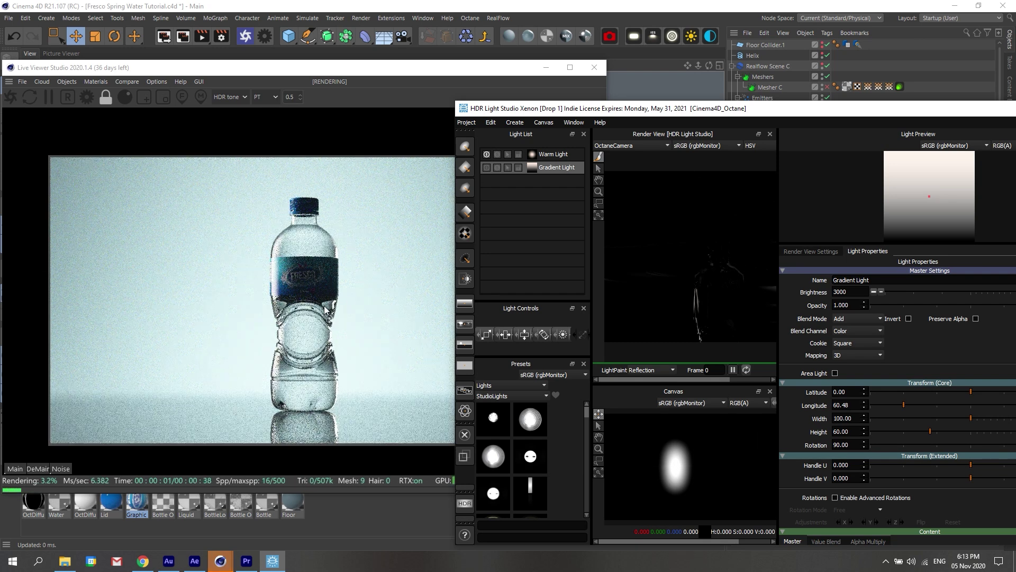
click(487, 167)
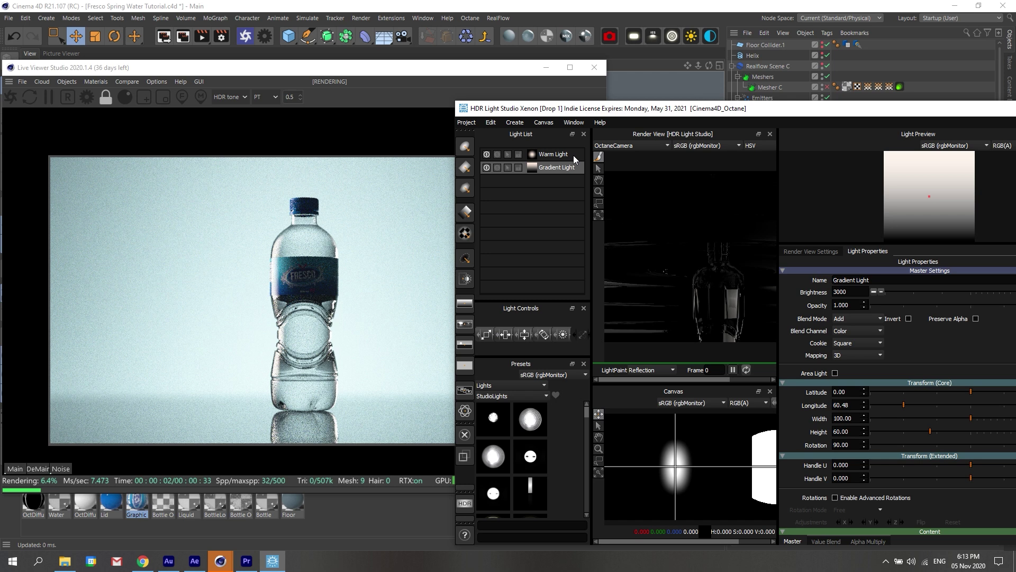
drag(713, 110, 584, 171)
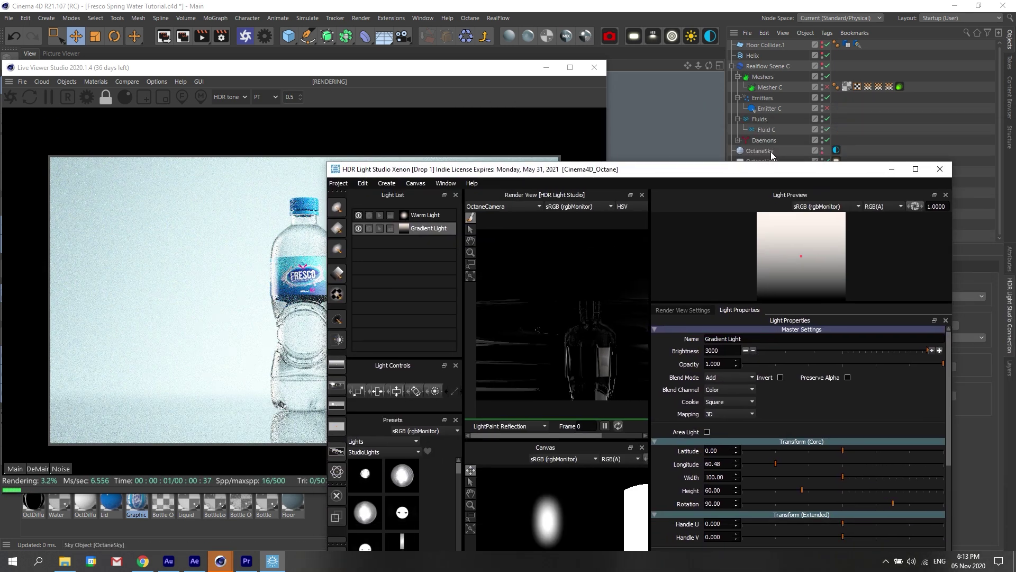
click(893, 169)
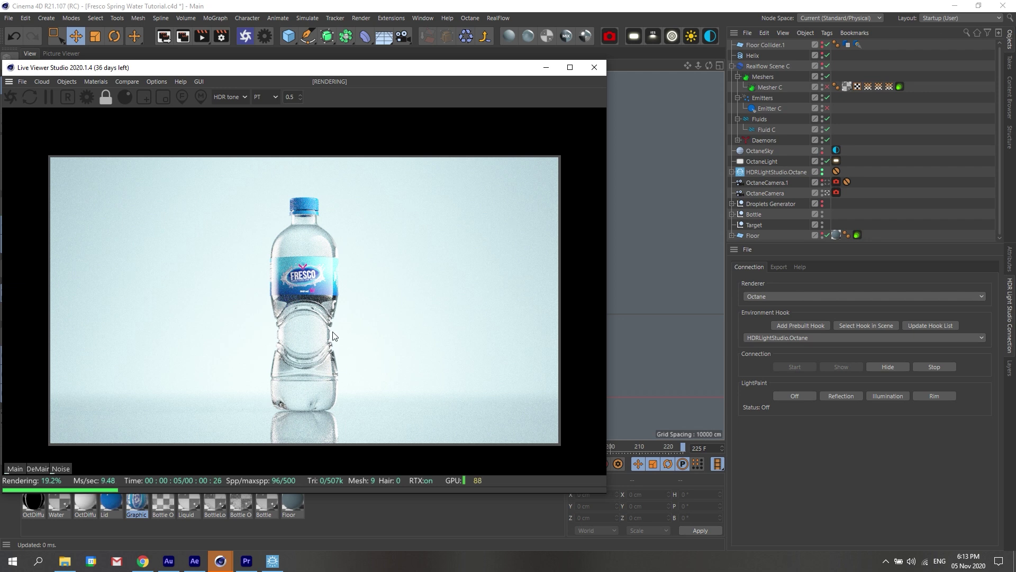
Open OctaneSky's environment tag and restore the sky's visibility in the render
click(836, 151)
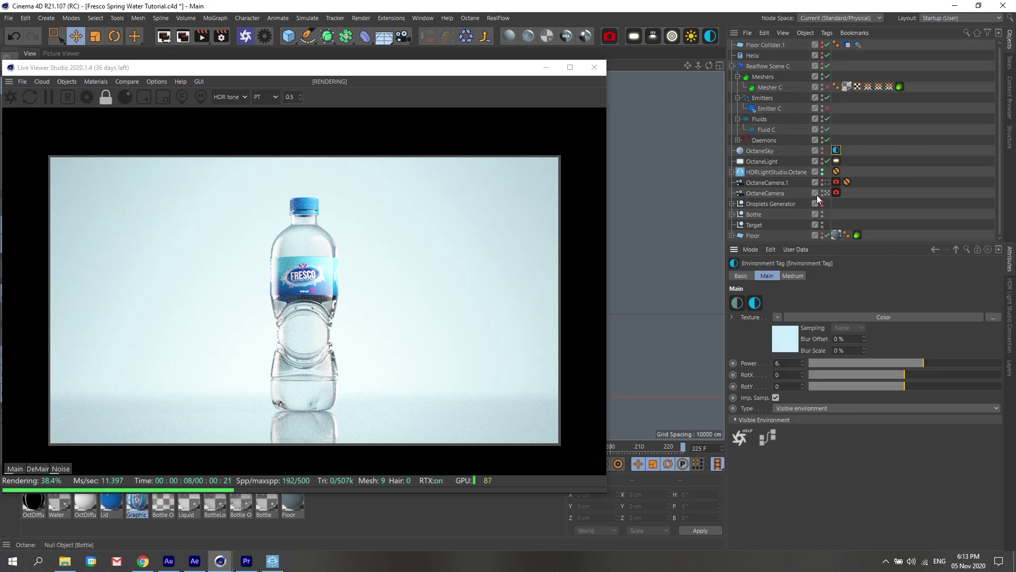
click(823, 152)
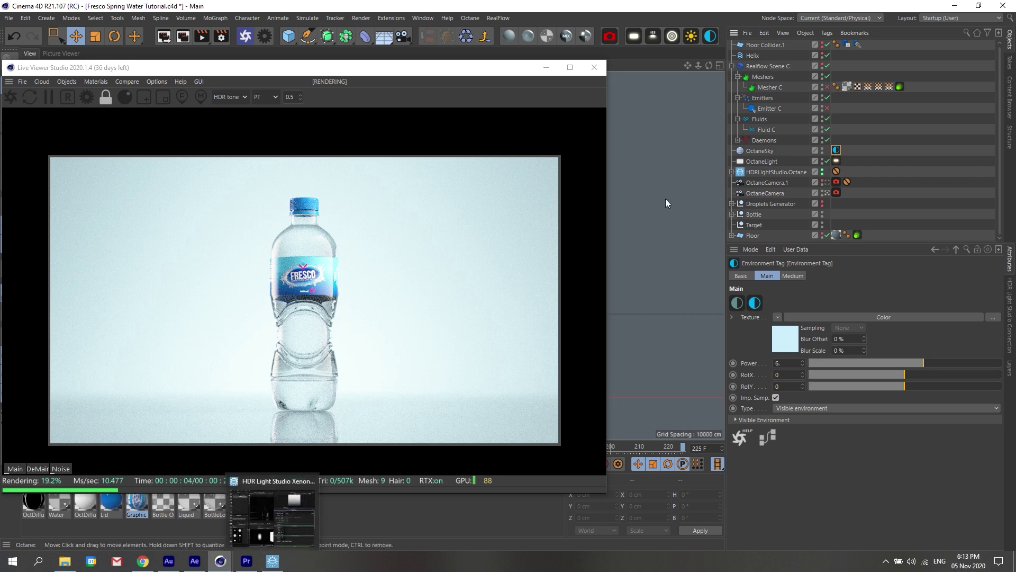
Switch OctaneLight off to examine the background with only the sky and HDR lights, and switch it back on
click(828, 161)
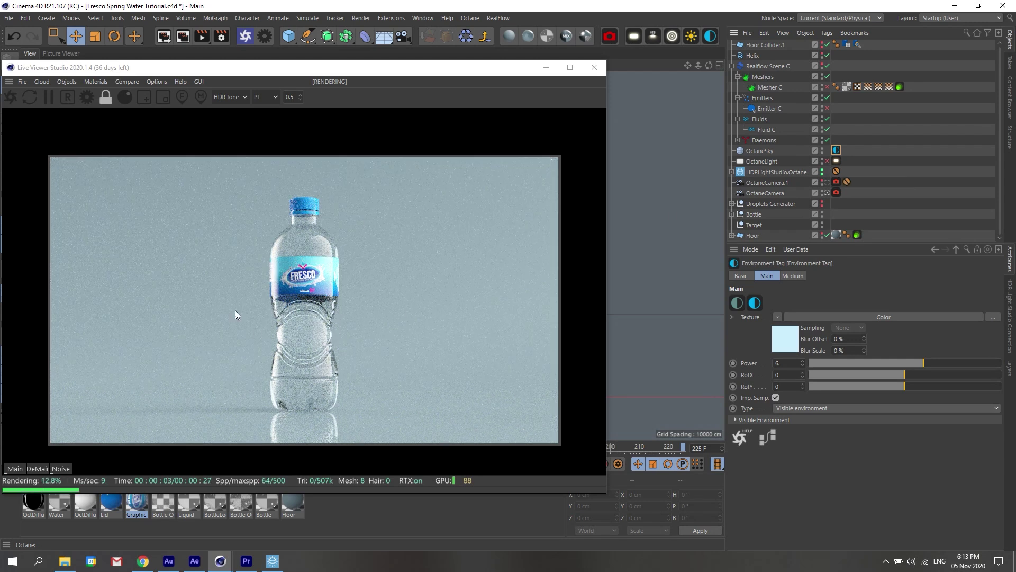
drag(377, 72, 397, 57)
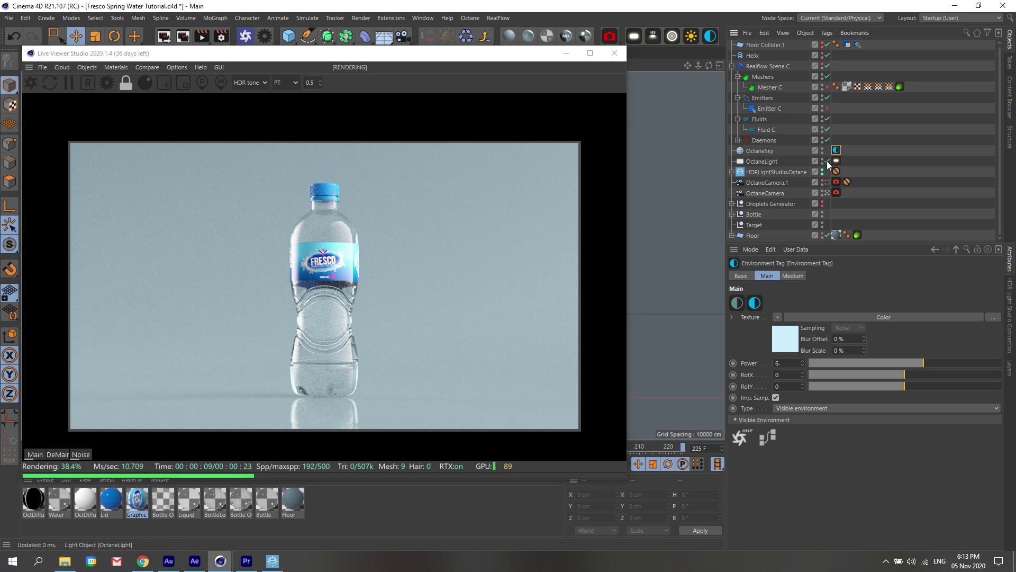
click(828, 161)
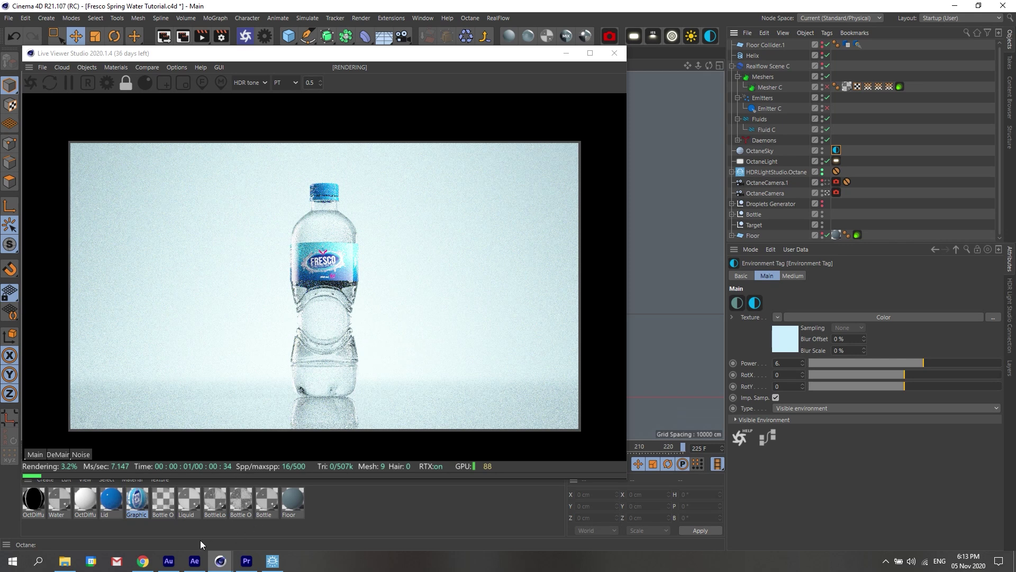
Move the Live Viewer aside to check the bottle in the viewport, and bring it back over the scene
drag(441, 55, 847, 318)
click(392, 177)
drag(667, 311, 326, 51)
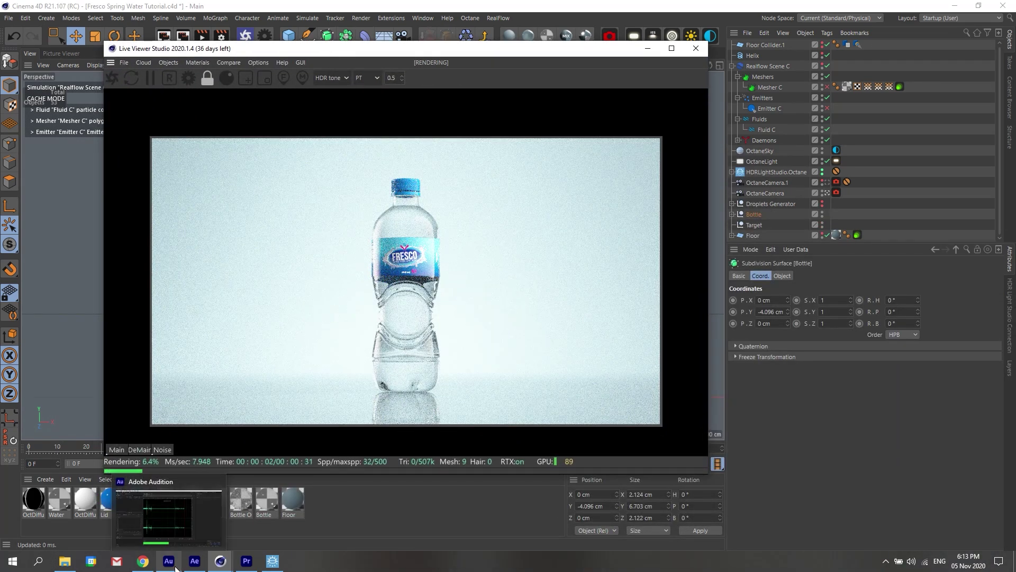
Switch to After Effects and scrub the Fresco Spring Water Main Comp to review the logo reveal beside the bottle
click(194, 561)
drag(575, 396, 715, 404)
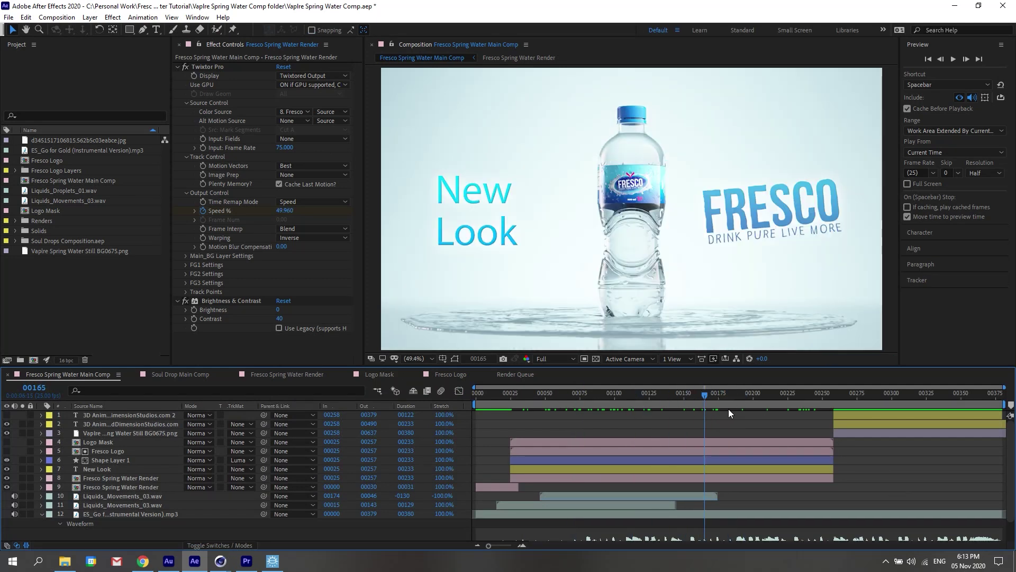
key(space)
mouse_move(703, 412)
mouse_down()
mouse_move(487, 405)
mouse_move(787, 414)
mouse_move(822, 401)
mouse_move(880, 401)
mouse_move(624, 408)
mouse_move(689, 404)
mouse_up()
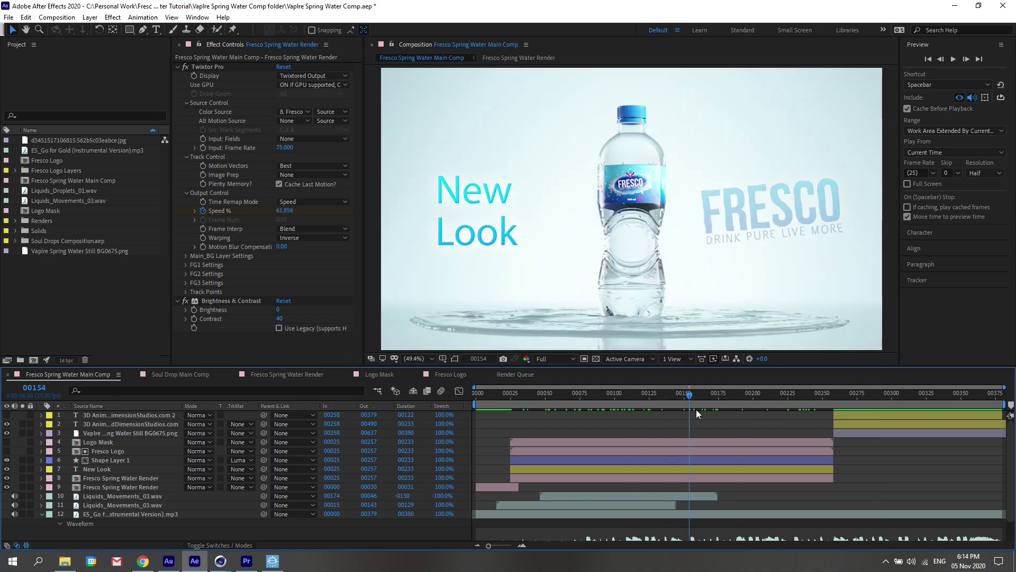
drag(697, 399, 770, 408)
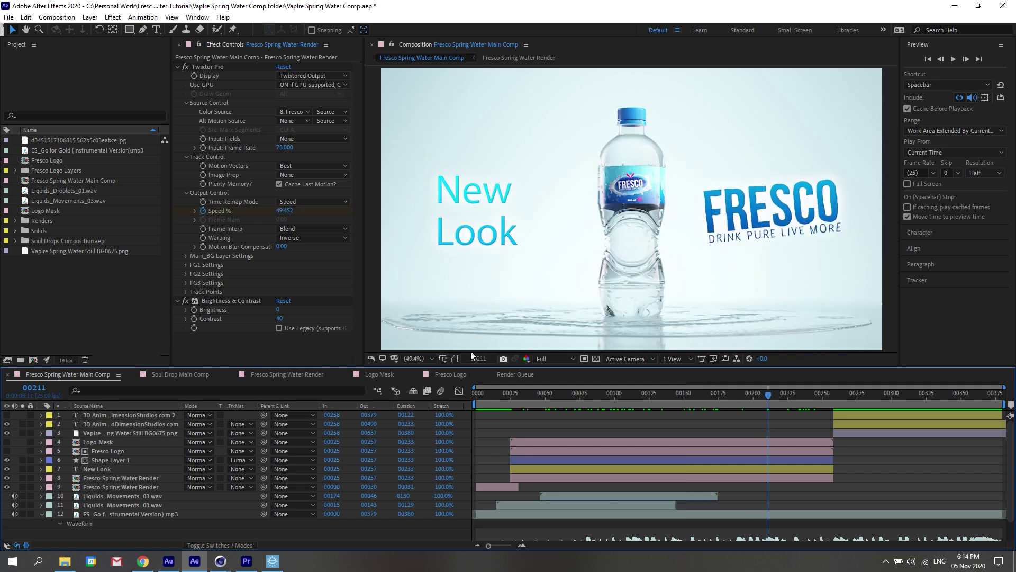
Collapse the Twixtor Pro and Brightness & Contrast settings, and scrub the main comp to examine the splash around the bottle
click(178, 66)
click(177, 76)
mouse_move(621, 396)
mouse_down()
mouse_move(579, 407)
mouse_move(664, 408)
mouse_move(596, 396)
mouse_move(630, 408)
mouse_up()
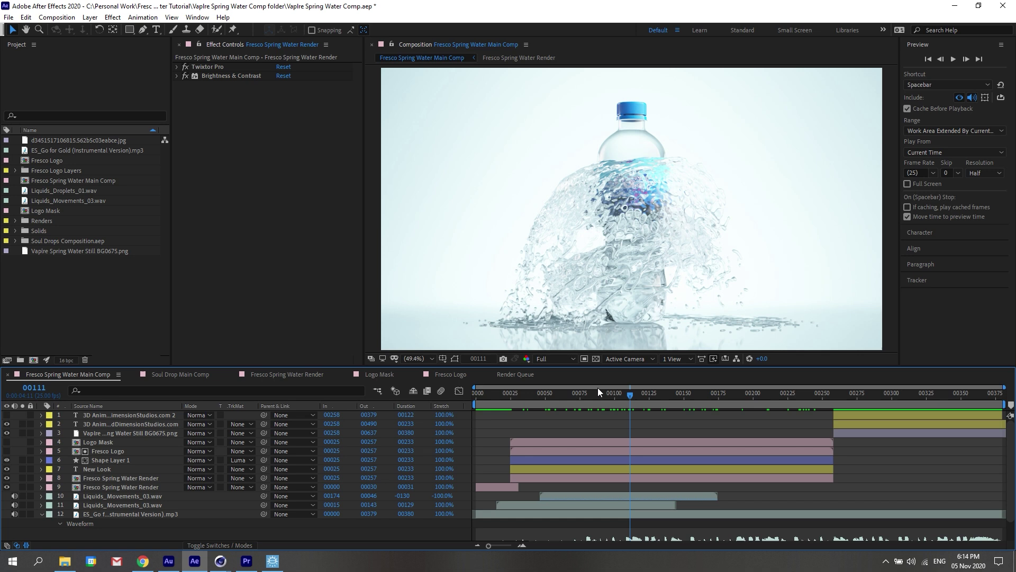
drag(634, 401, 697, 403)
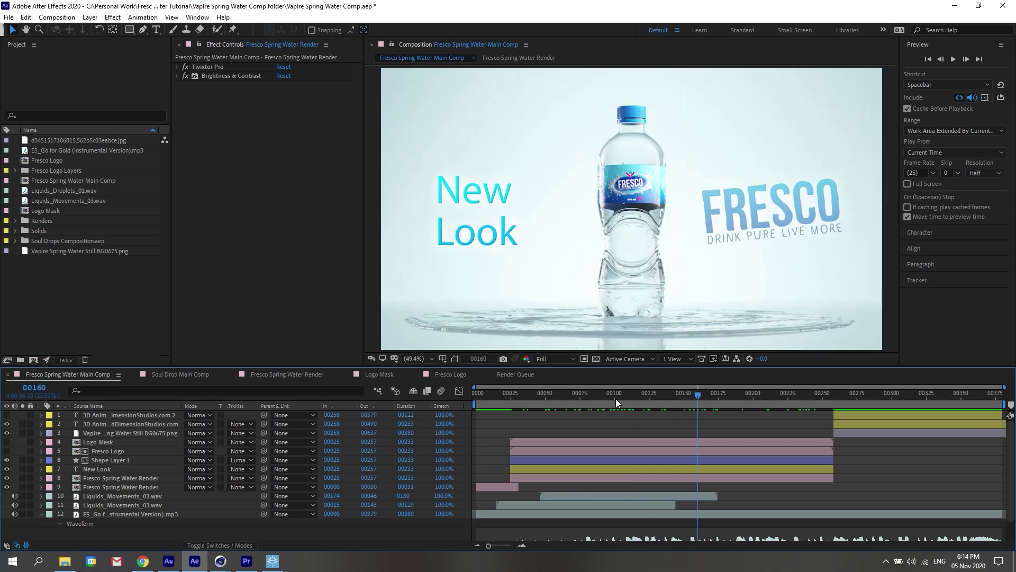
drag(616, 400, 653, 402)
click(628, 401)
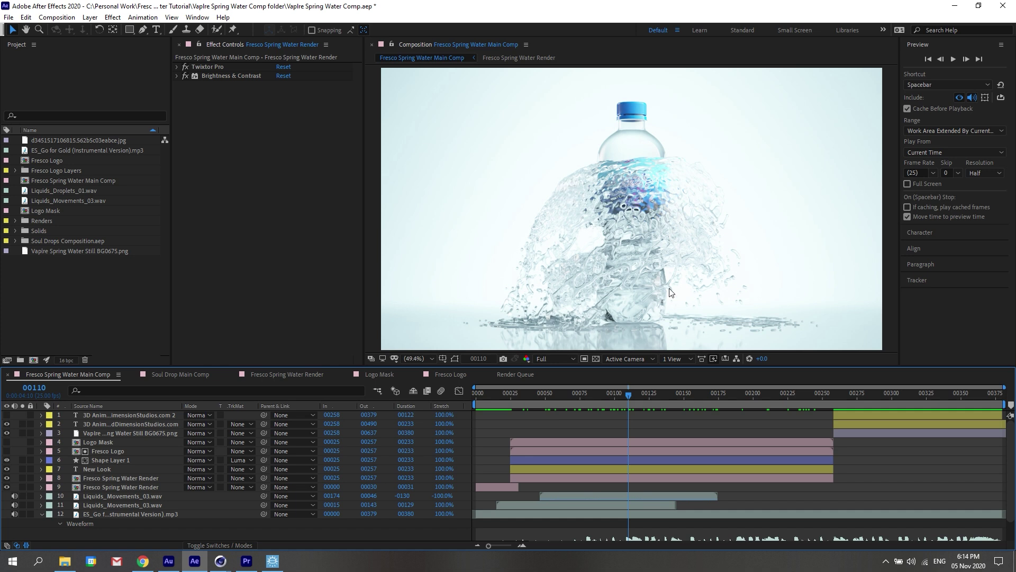
click(622, 402)
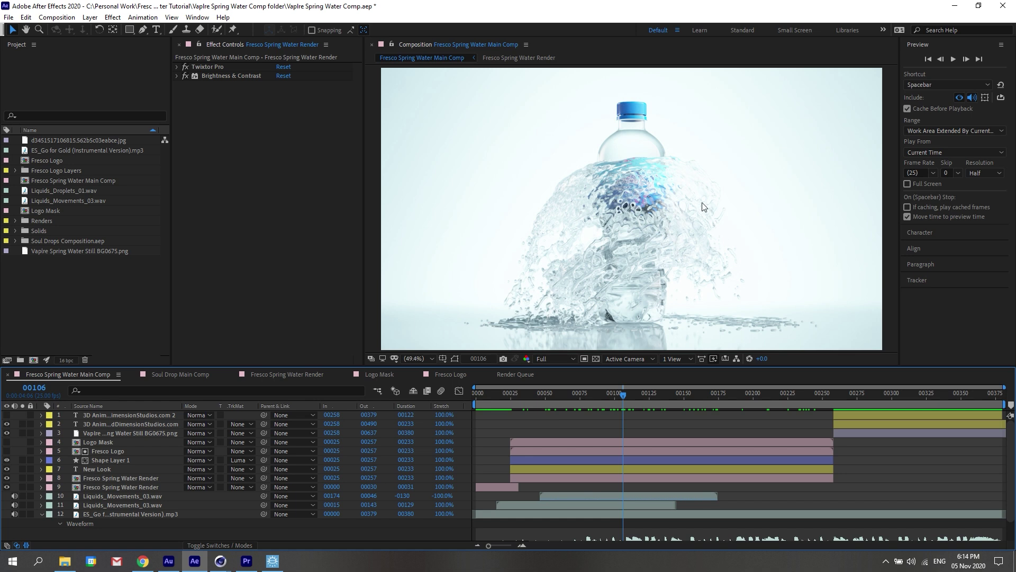
Switch to Cinema 4D, close the Live Viewer, and leave the OctaneCamera view to look at the whole scene from the side
mouse_move(230, 562)
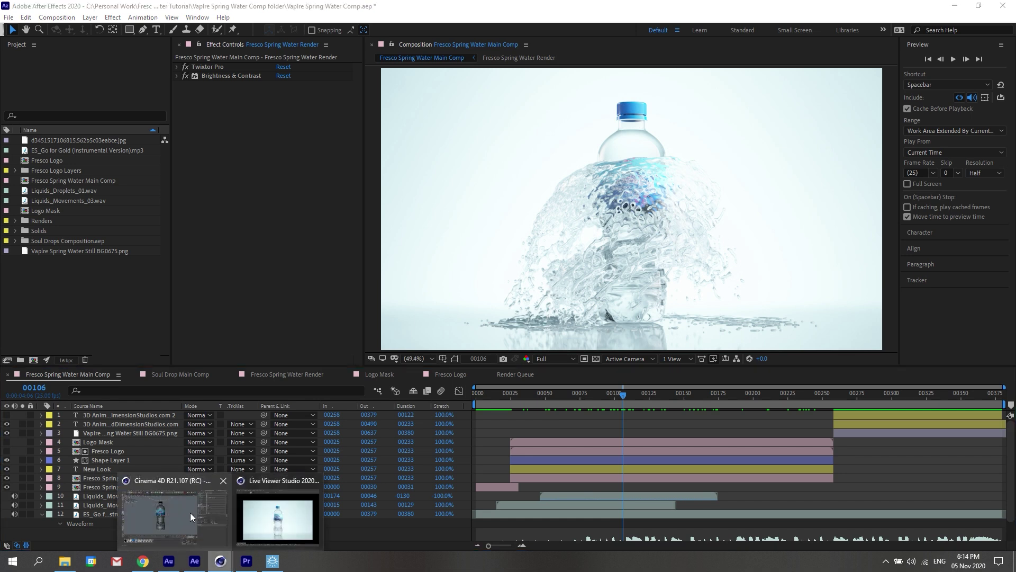
click(189, 513)
click(695, 50)
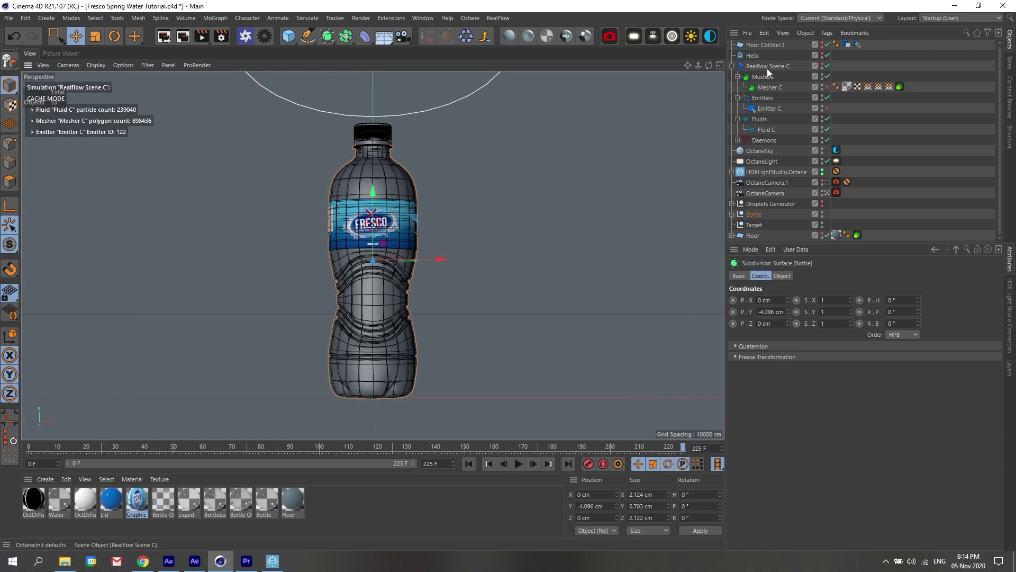
click(827, 193)
alt+drag(722, 79, 373, 256)
alt+right_drag(374, 256, 318, 256)
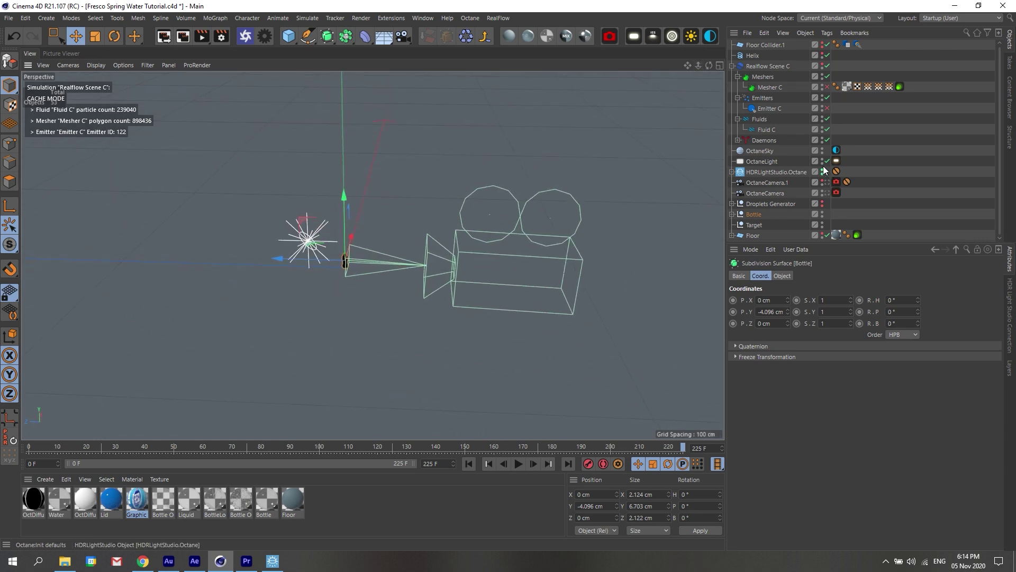
Expand the Daemons group and show Realflow Scene C in the viewport to examine the fluid mesh and helix from several angles
click(738, 140)
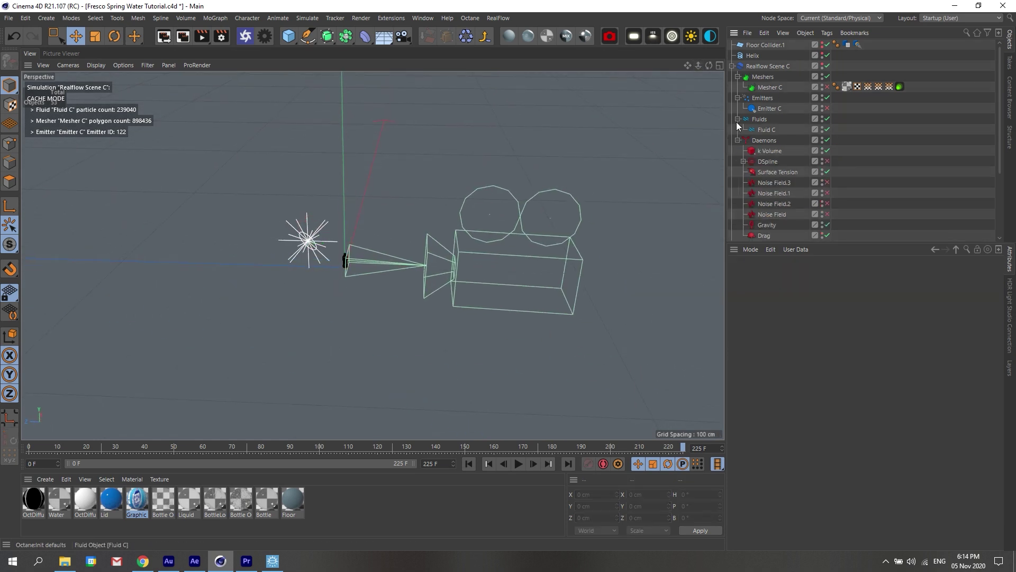
click(823, 64)
drag(698, 65, 271, 161)
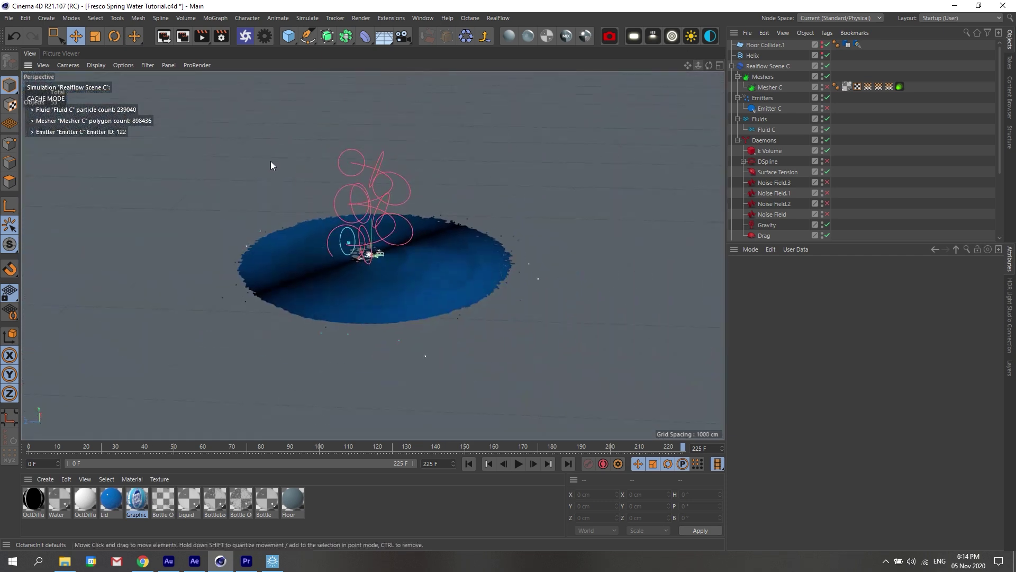
scroll(402, 188, up, 5)
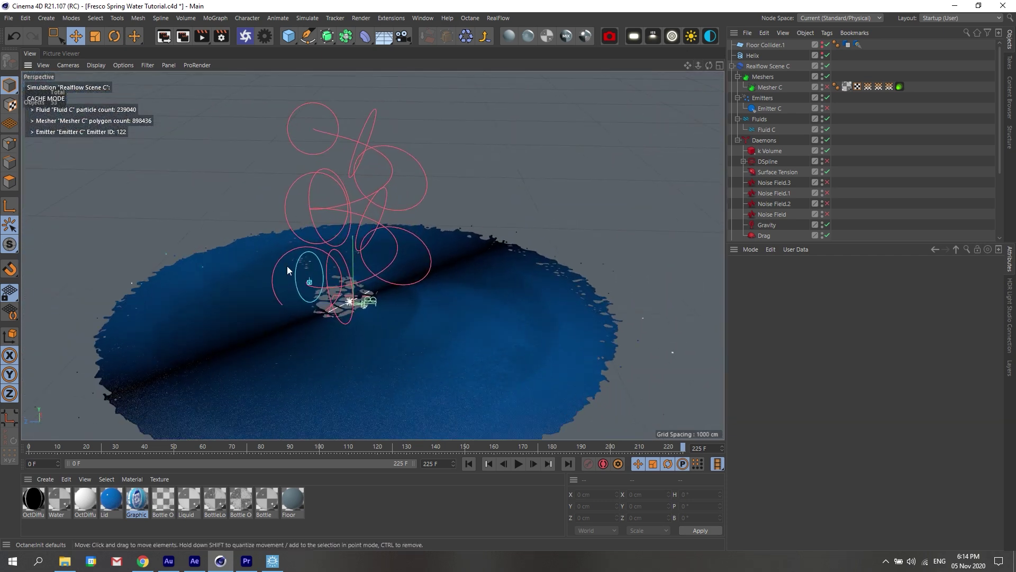
scroll(312, 269, up, 2)
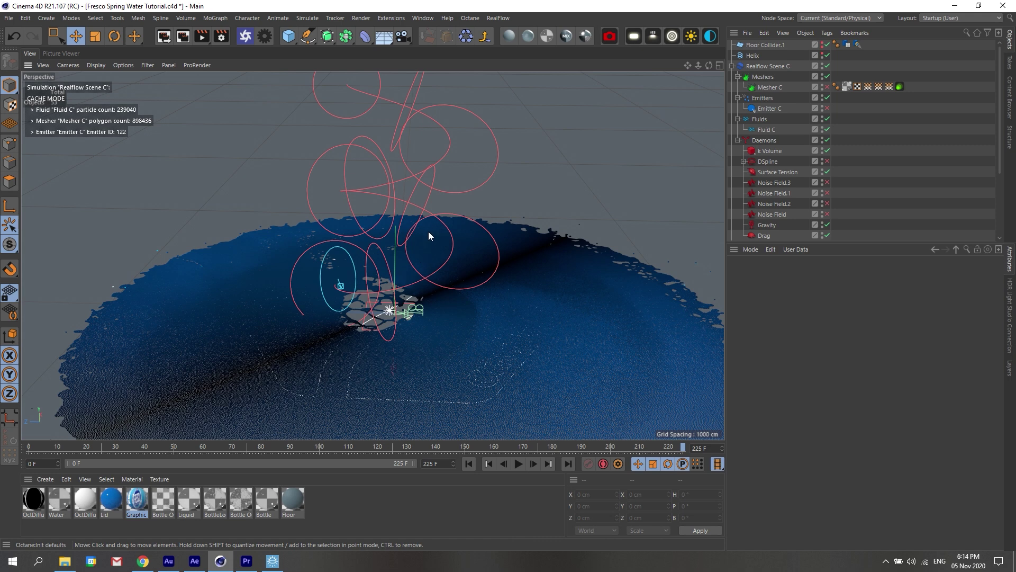
drag(684, 69, 696, 67)
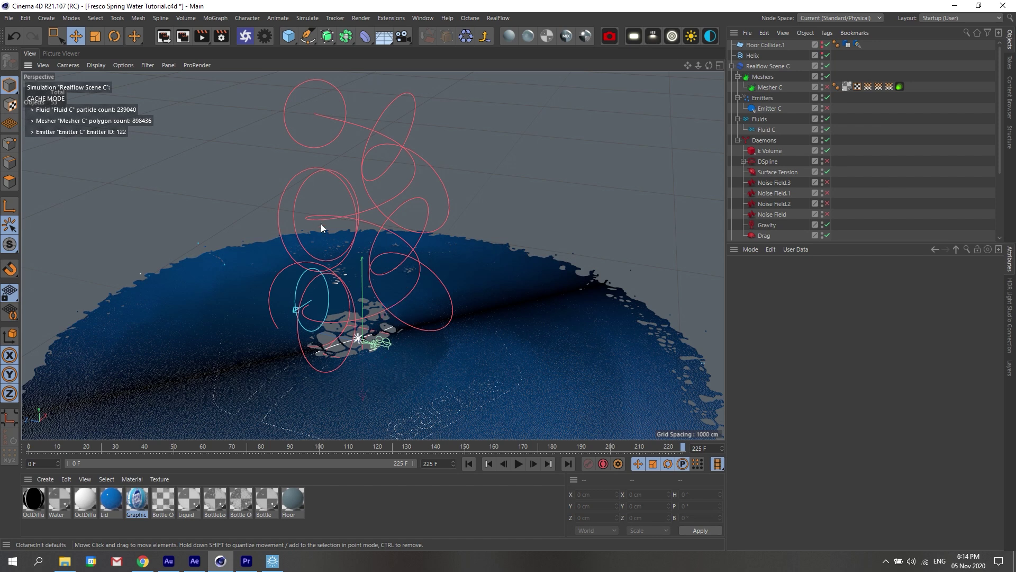
drag(709, 65, 683, 71)
drag(373, 256, 502, 252)
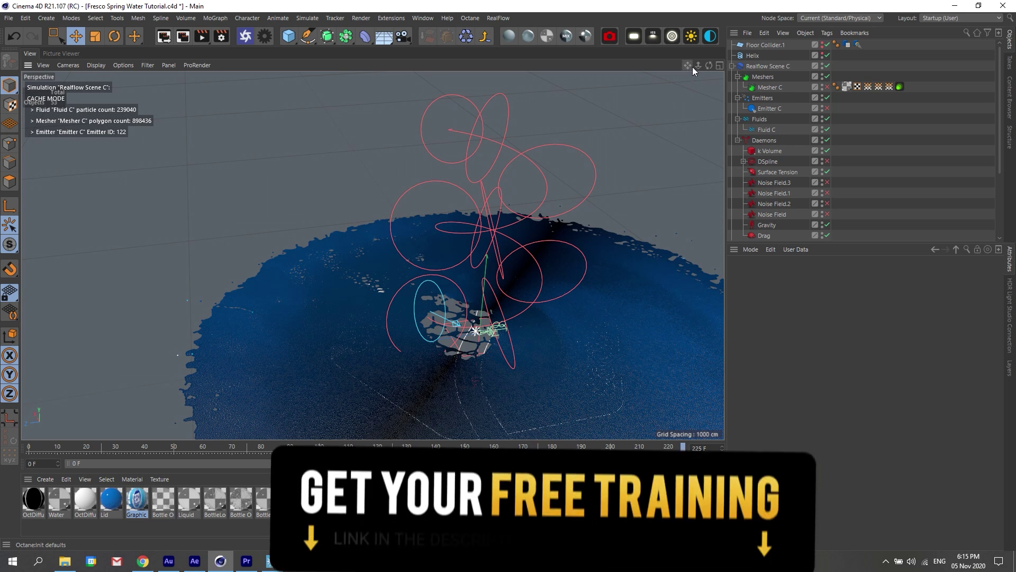
drag(684, 65, 662, 69)
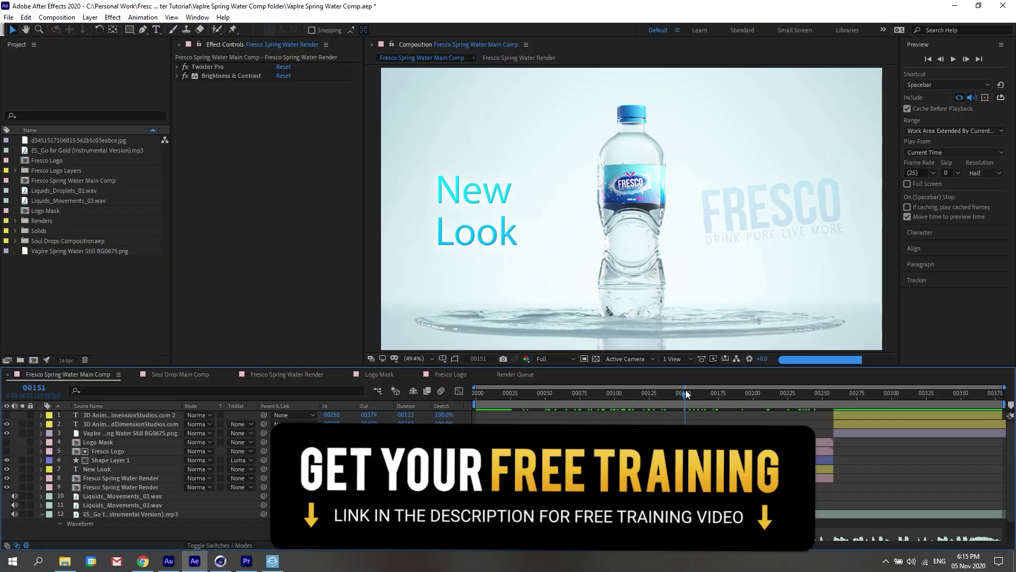